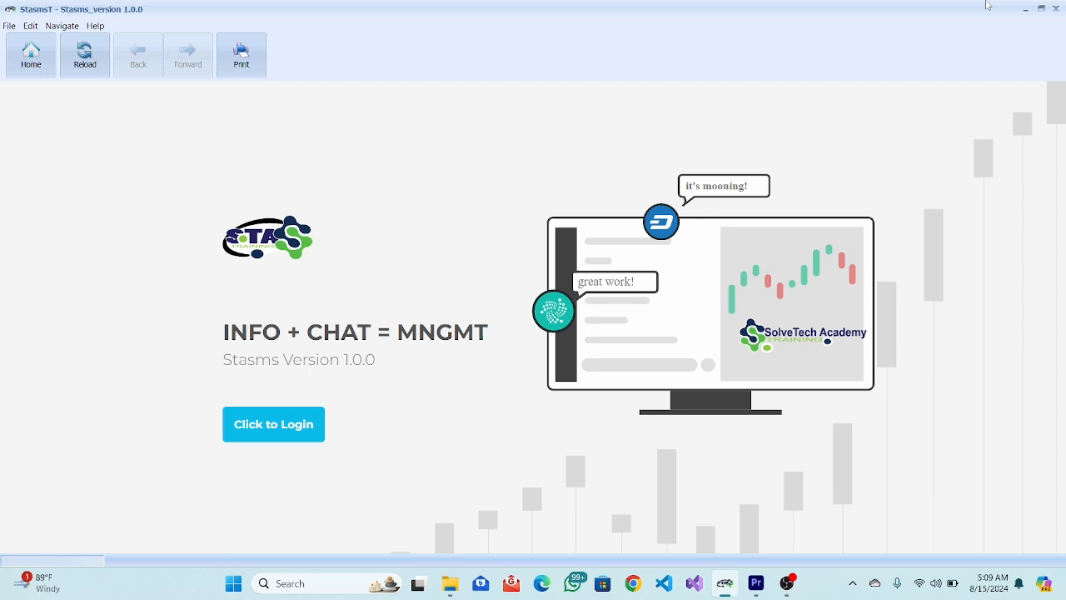
Sign in to Stasms from the login page with the administrator's username and password.
click(289, 434)
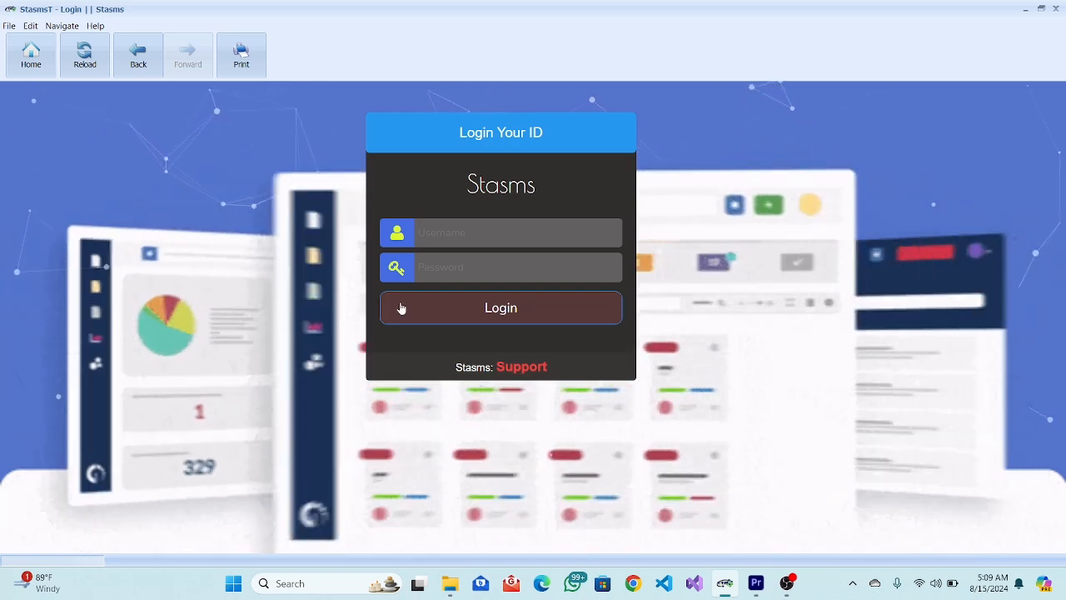
click(444, 241)
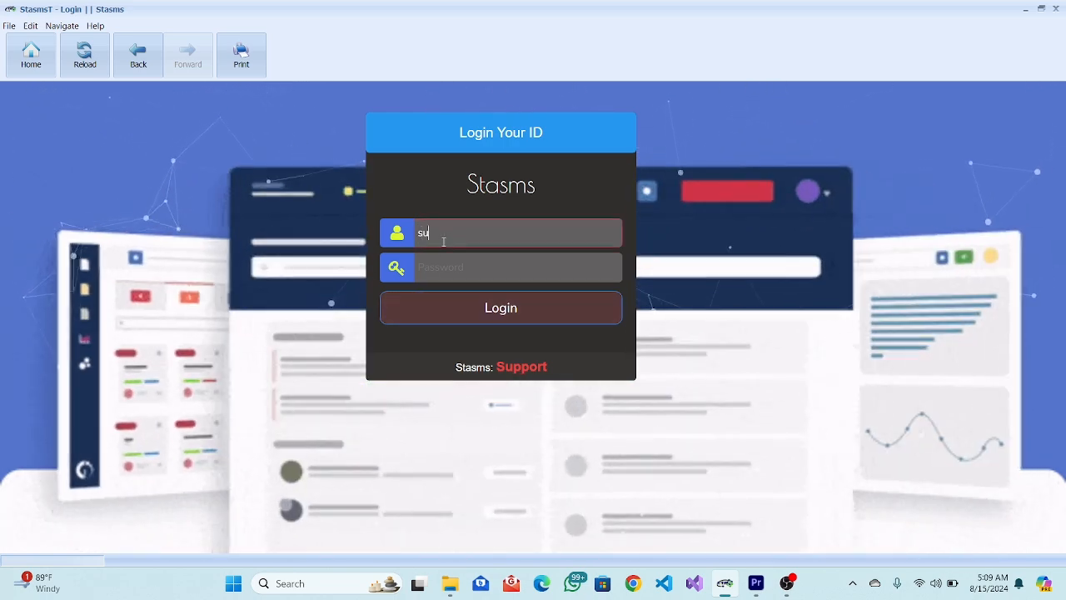
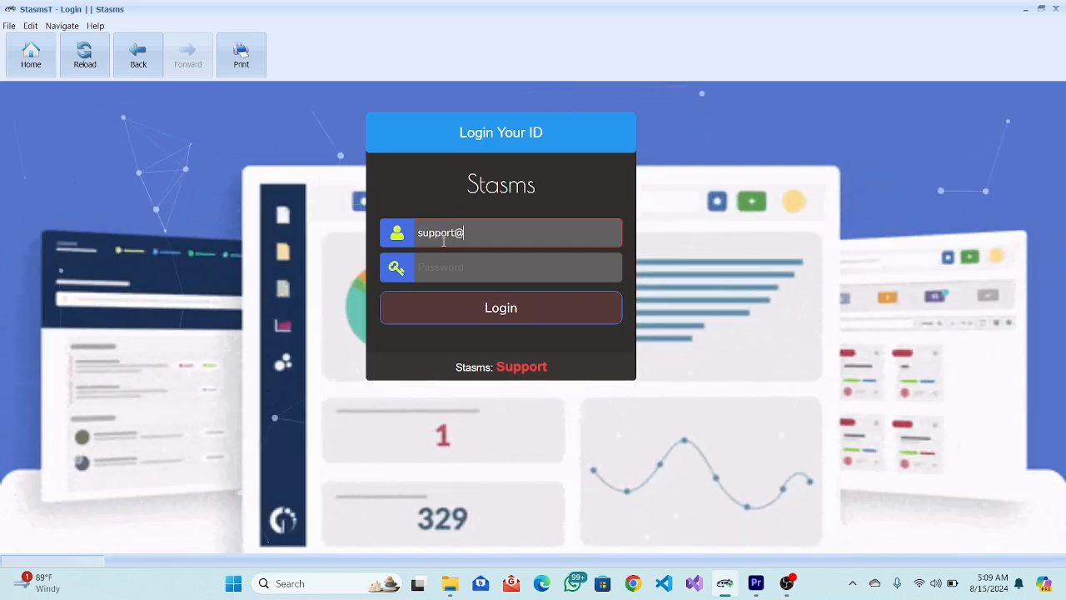
click(468, 266)
text(•••••)
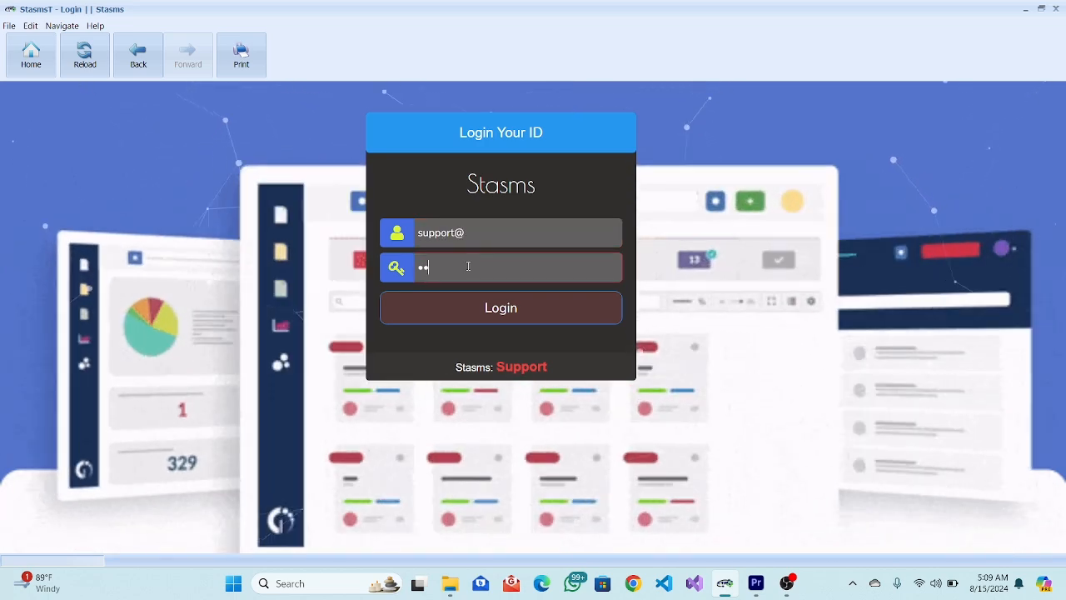
text(•••••)
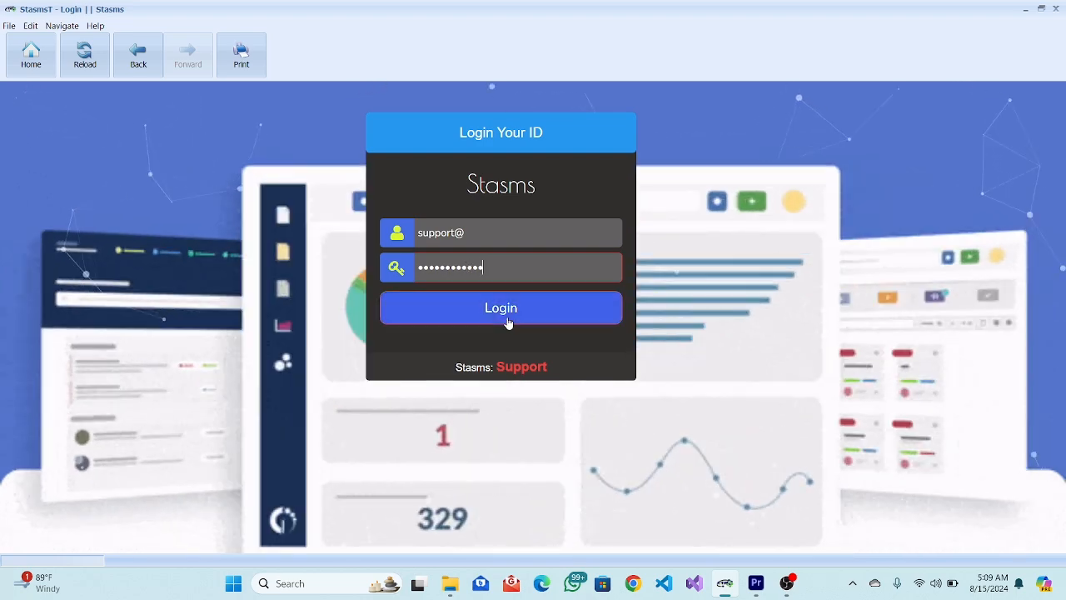
click(510, 317)
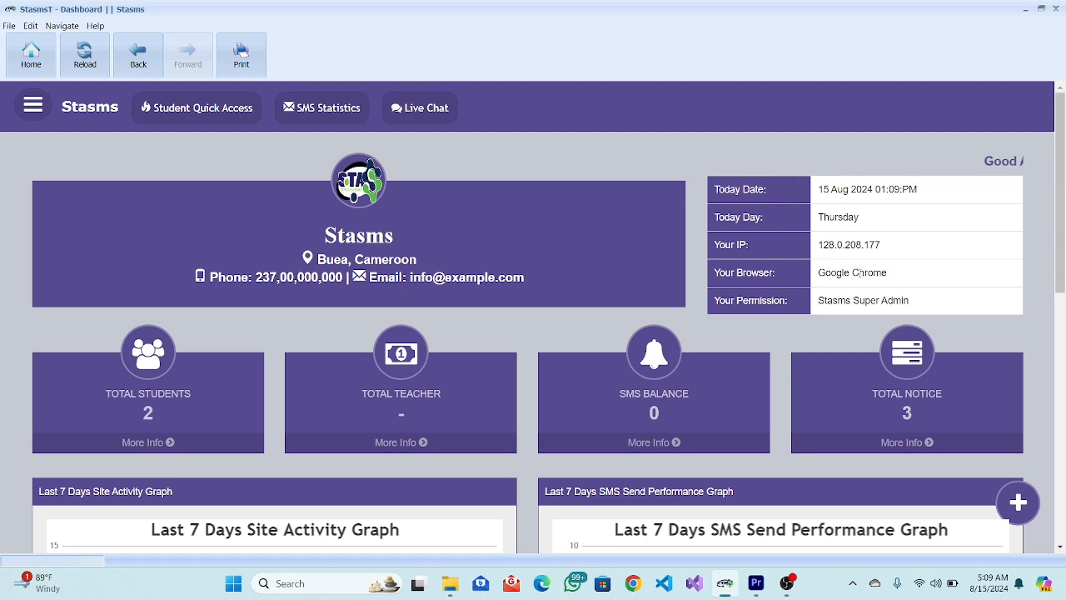
Scroll the dashboard down to the graphs and activity table and back up.
scroll(719, 339, down, 4)
scroll(718, 337, up, 4)
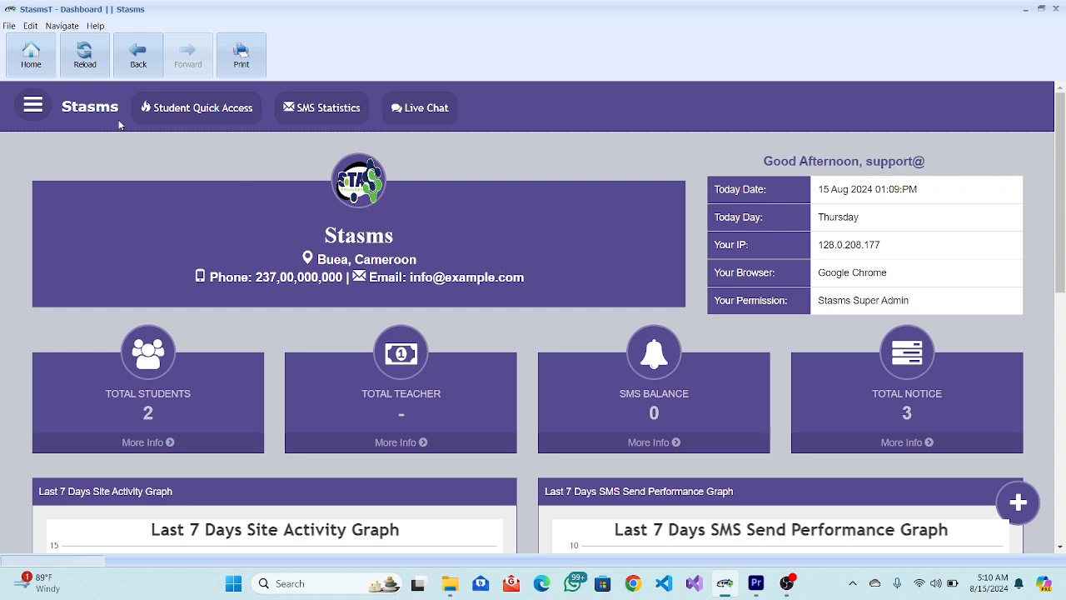
Open Genaral Setting under the sidebar's Setting section to view the institute's details and logos.
click(42, 104)
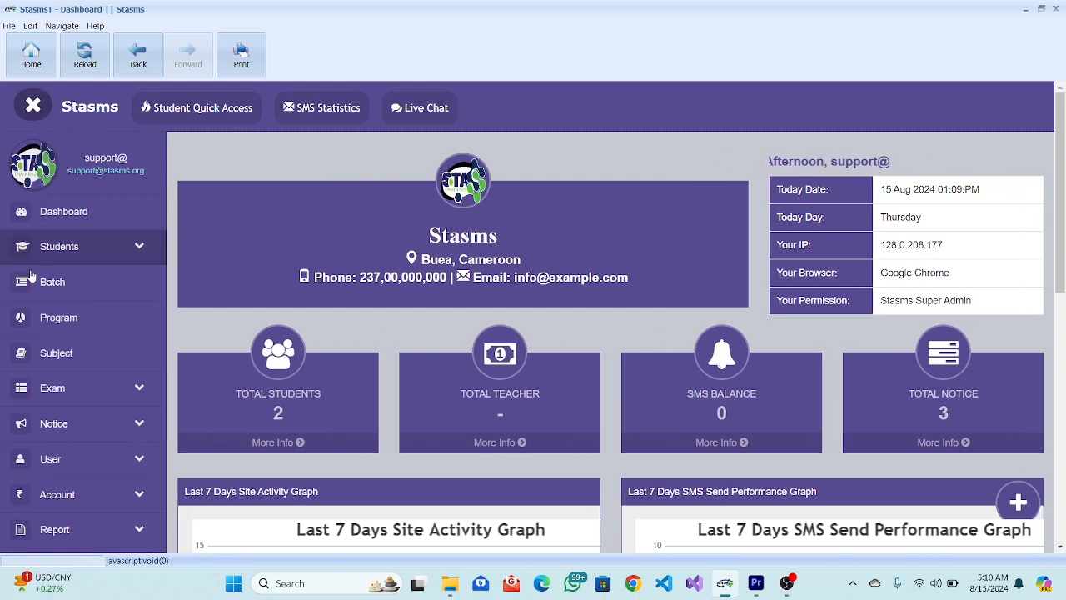
scroll(67, 341, down, 5)
scroll(65, 334, down, 1)
scroll(65, 333, up, 4)
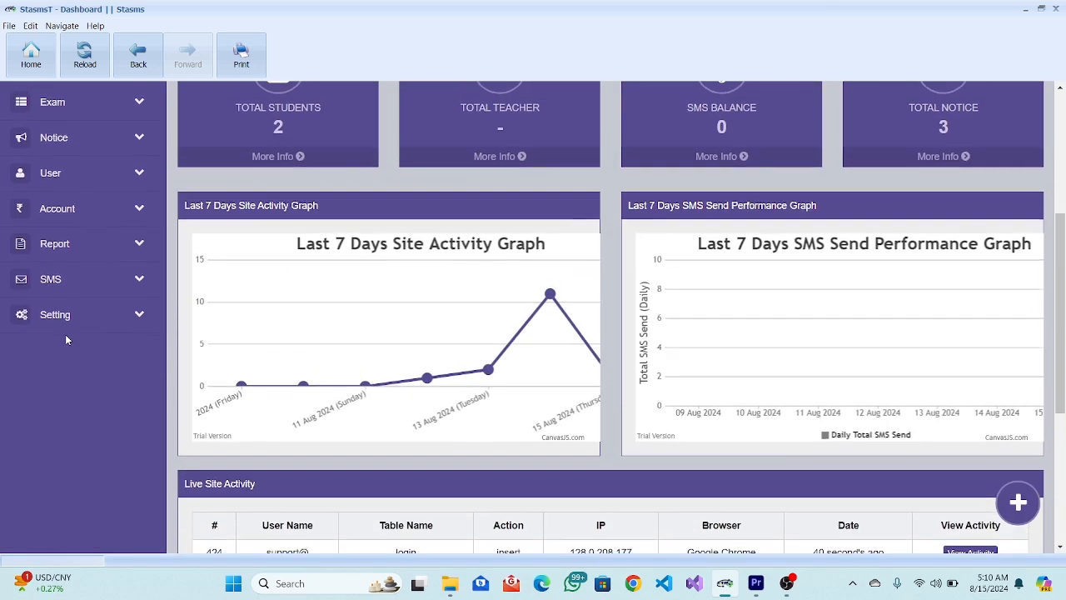
click(60, 321)
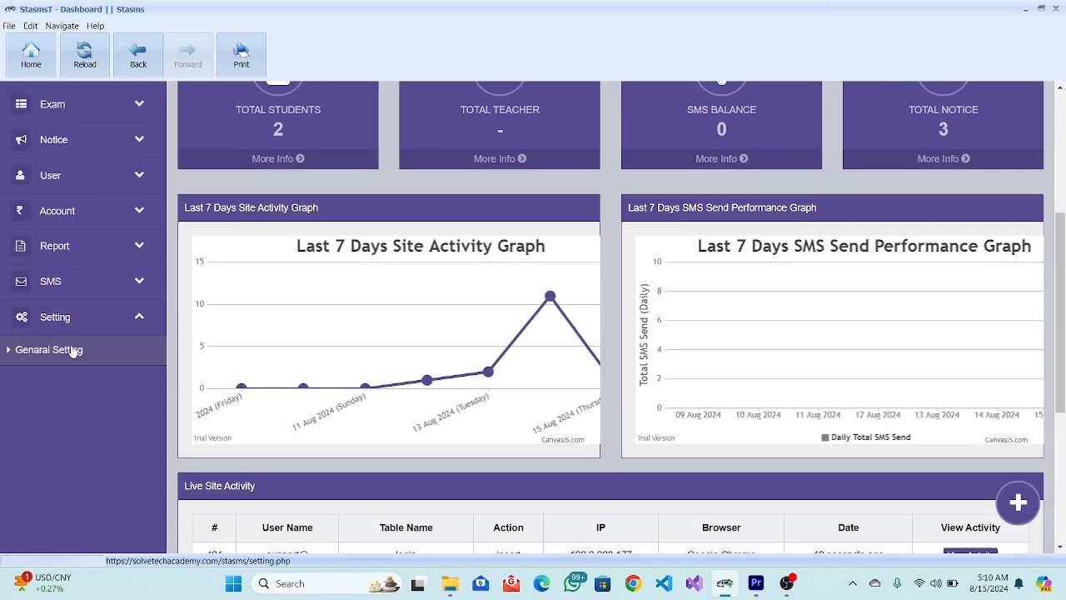
click(73, 352)
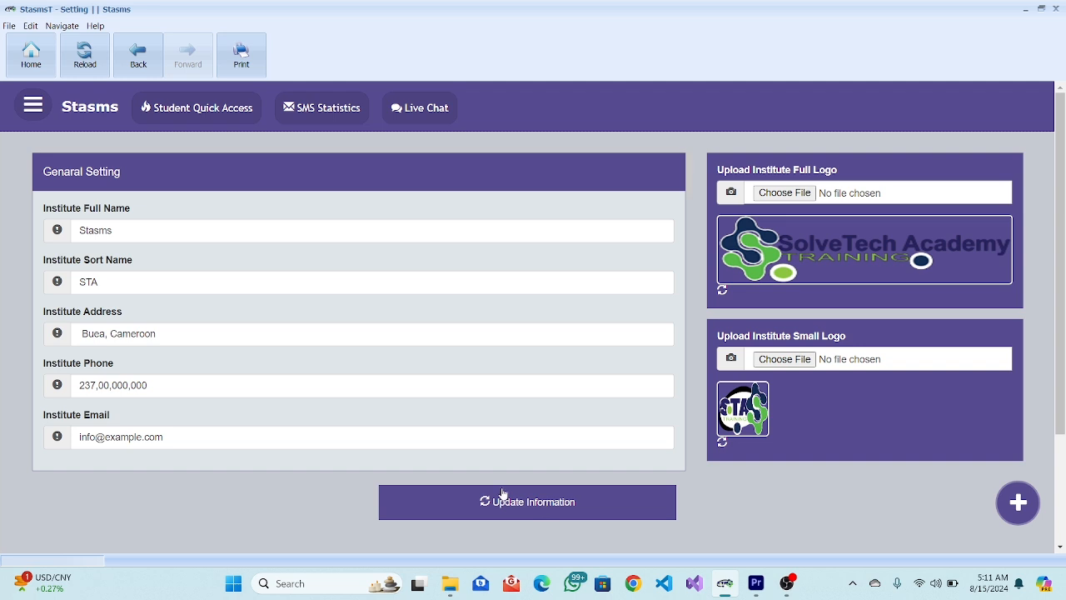
Expand the sidebar's Students section and dismiss the WhatsApp notification.
click(37, 115)
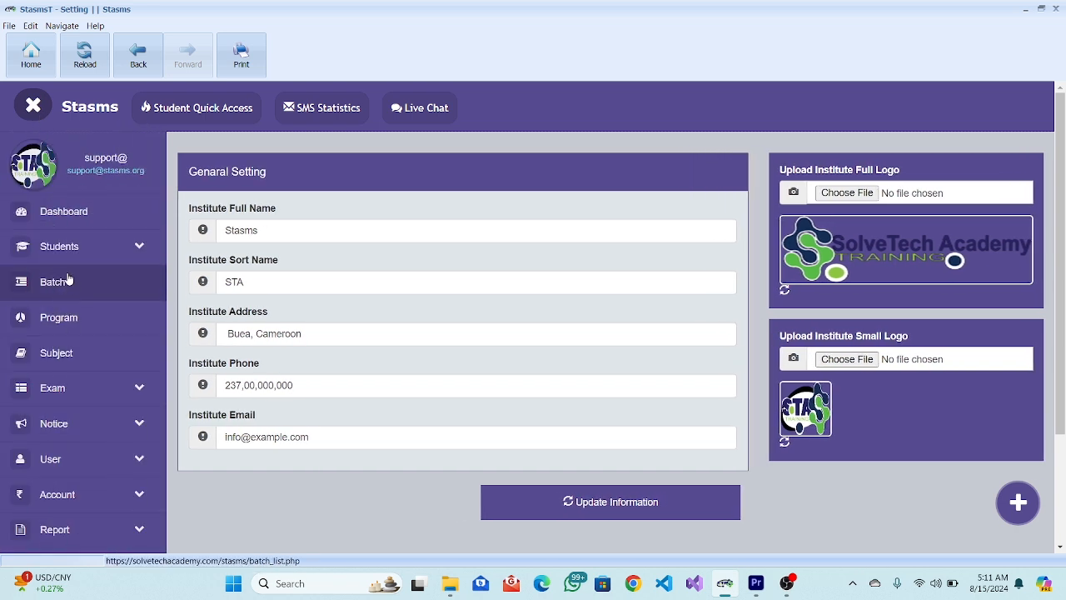
click(73, 248)
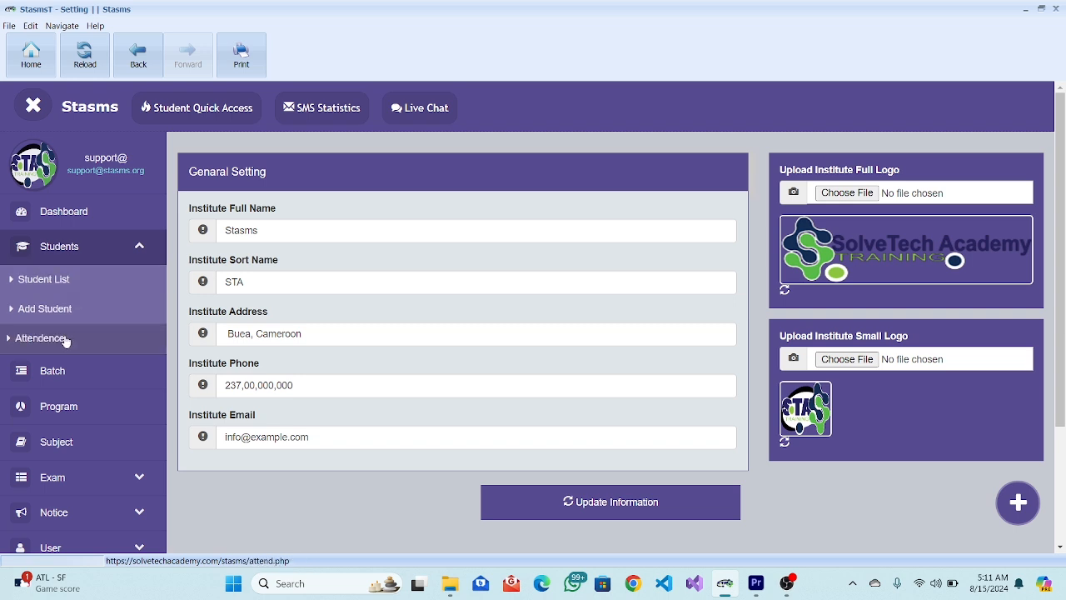
scroll(66, 340, down, 1)
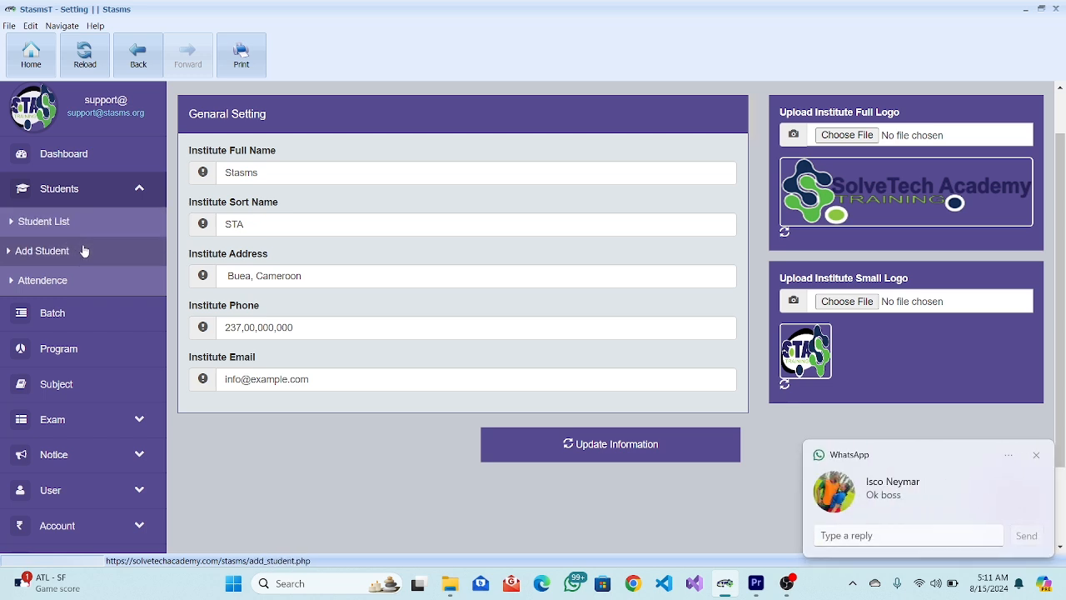
click(1036, 456)
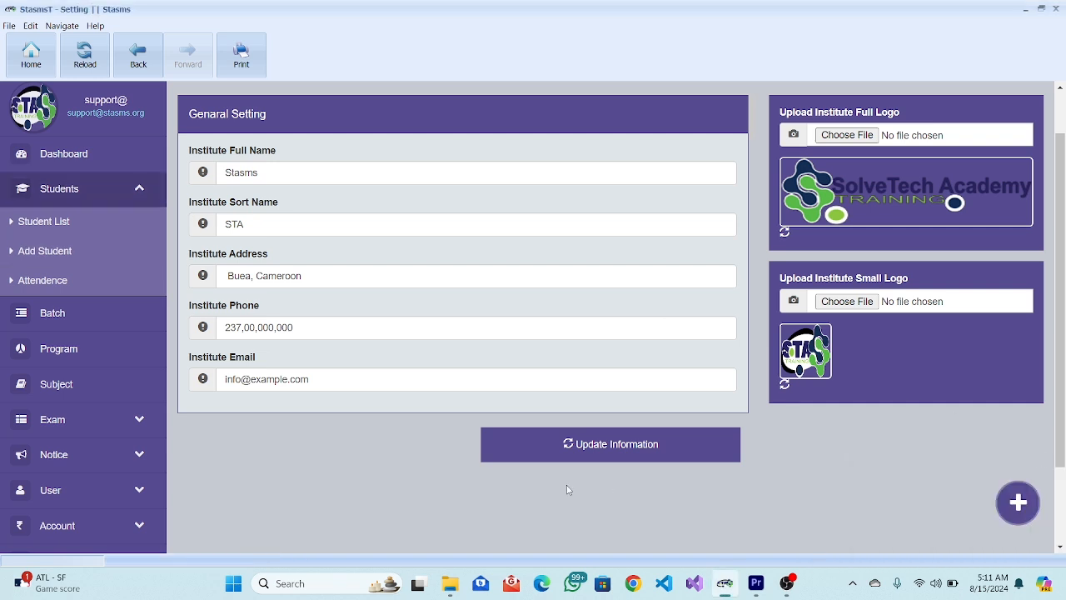
scroll(138, 468, down, 1)
scroll(137, 469, down, 2)
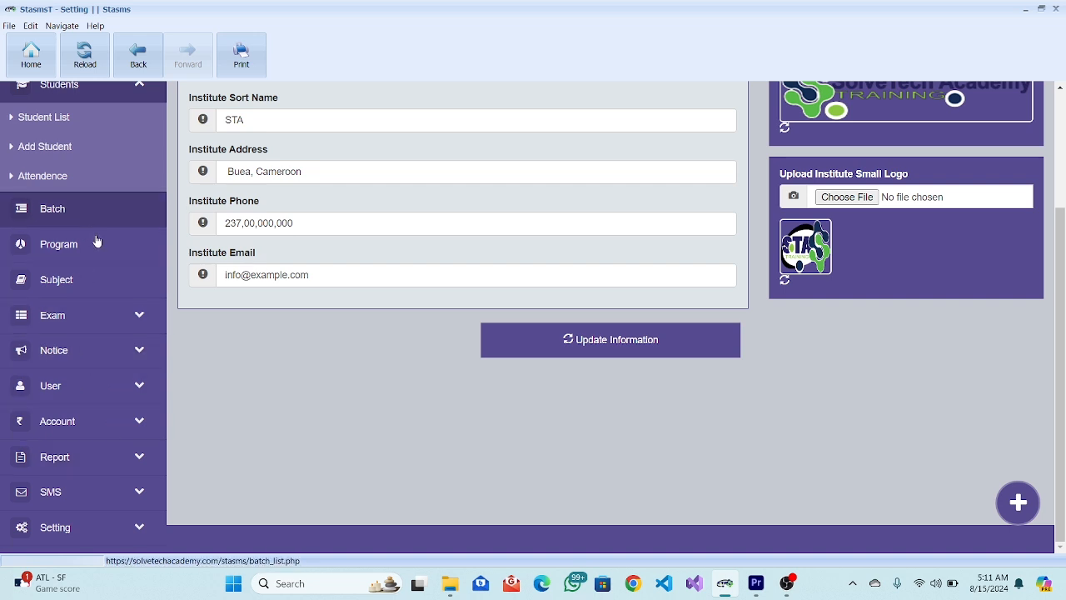
Expand the Exam, Notice, User, Account, Report and SMS sections in turn to review their pages.
click(138, 314)
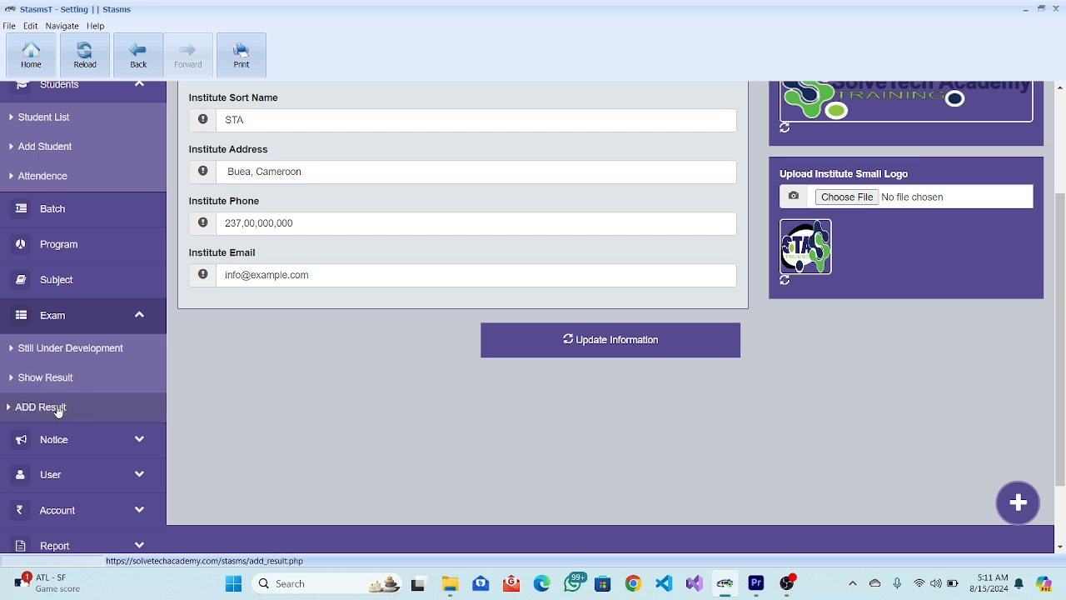
click(139, 316)
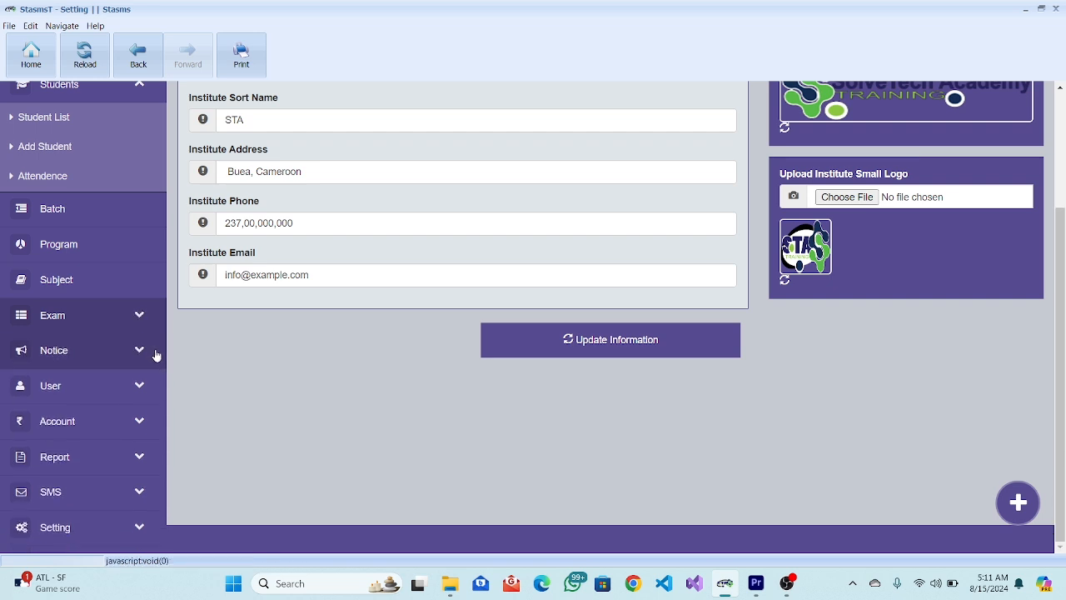
click(148, 353)
click(148, 354)
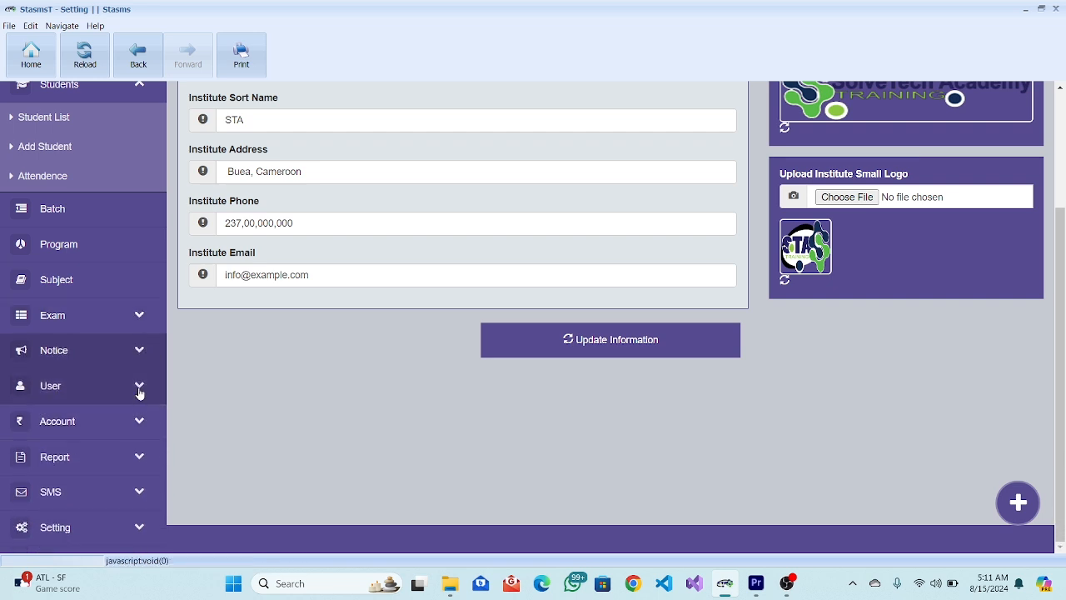
click(138, 385)
click(134, 450)
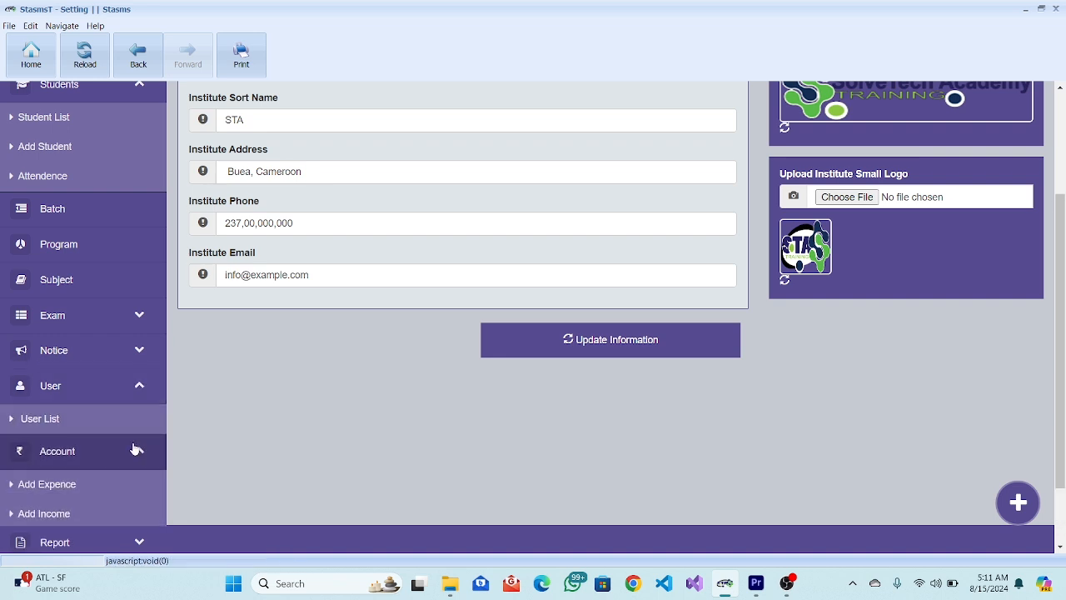
scroll(134, 447, down, 1)
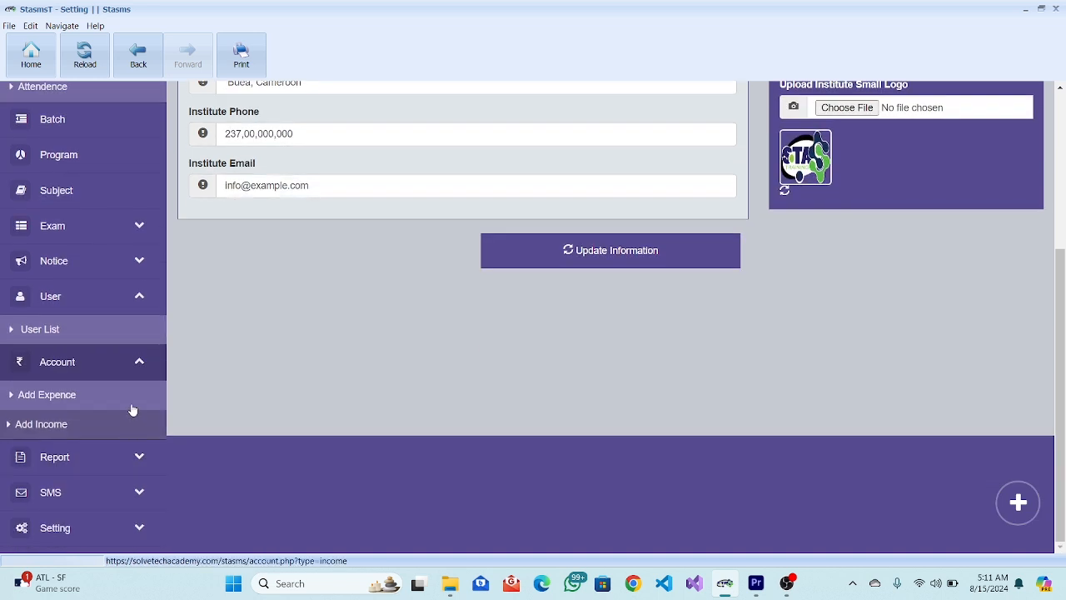
click(138, 454)
scroll(141, 458, down, 2)
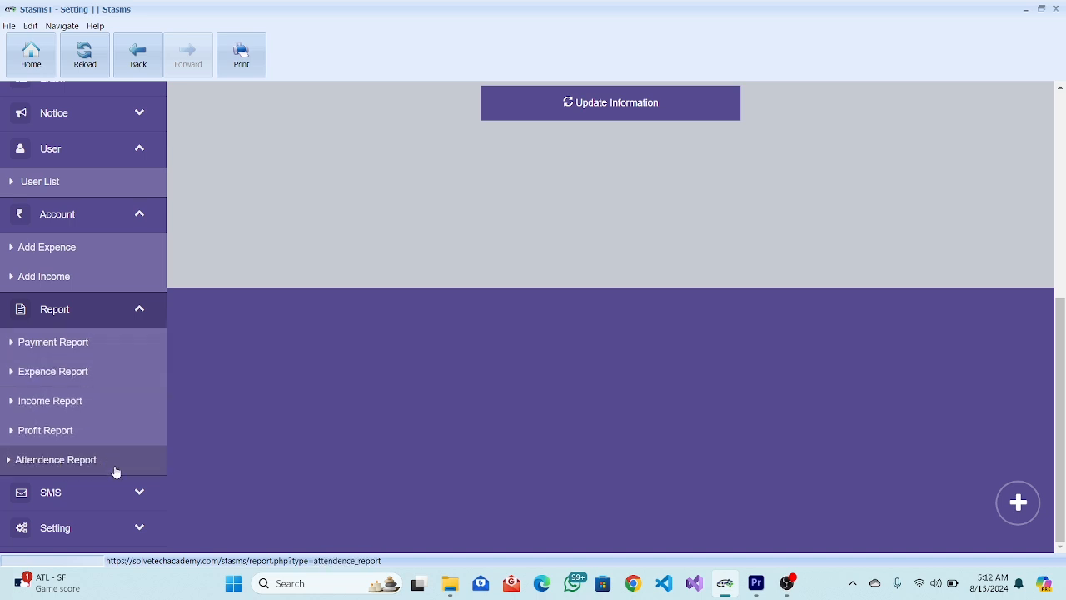
click(131, 491)
scroll(132, 491, down, 1)
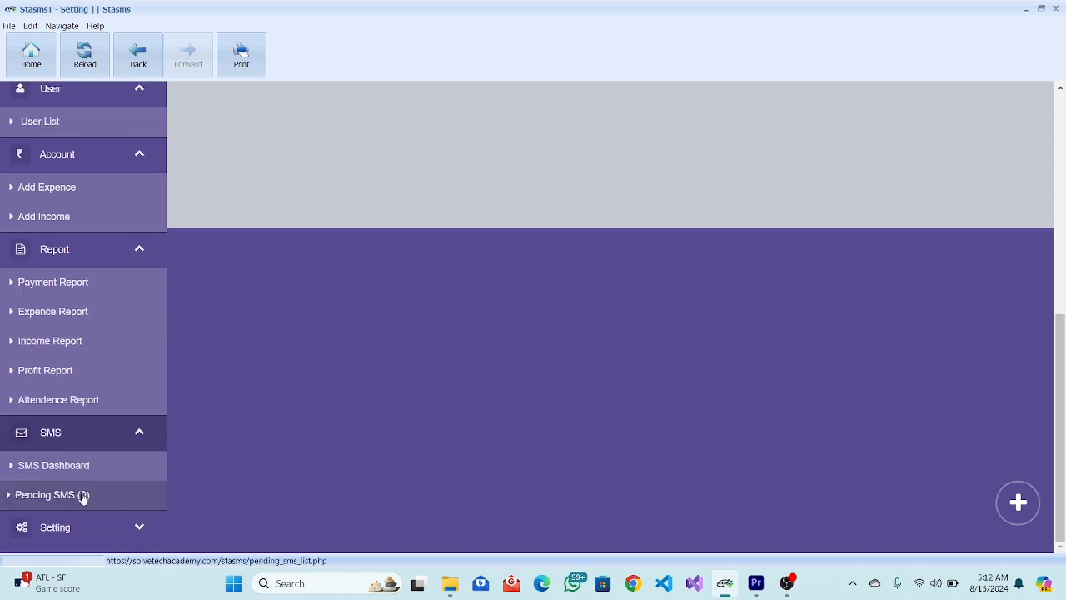
scroll(83, 496, up, 1)
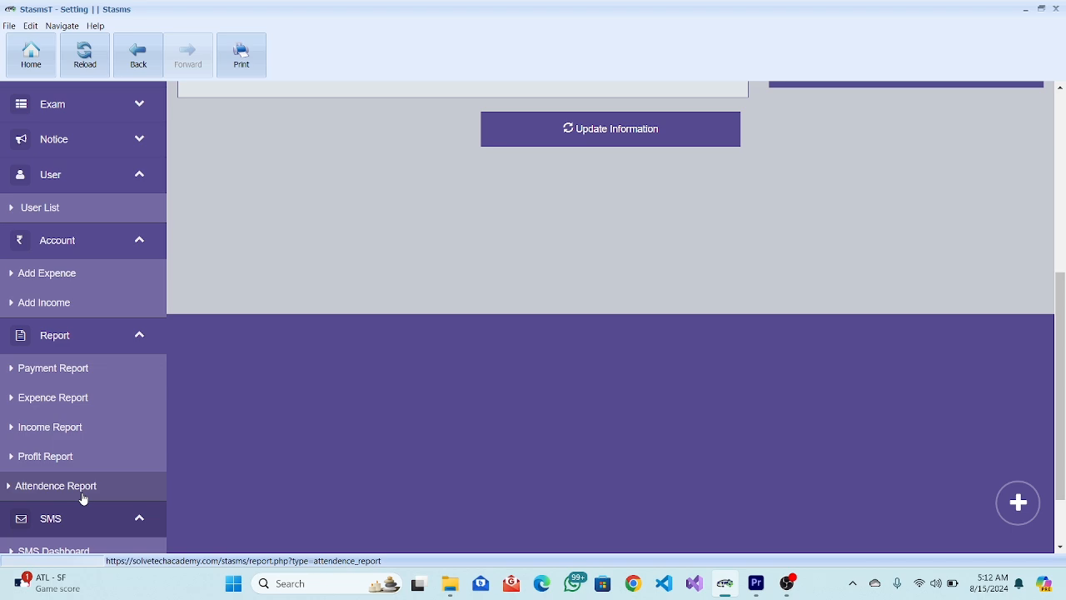
scroll(83, 497, up, 4)
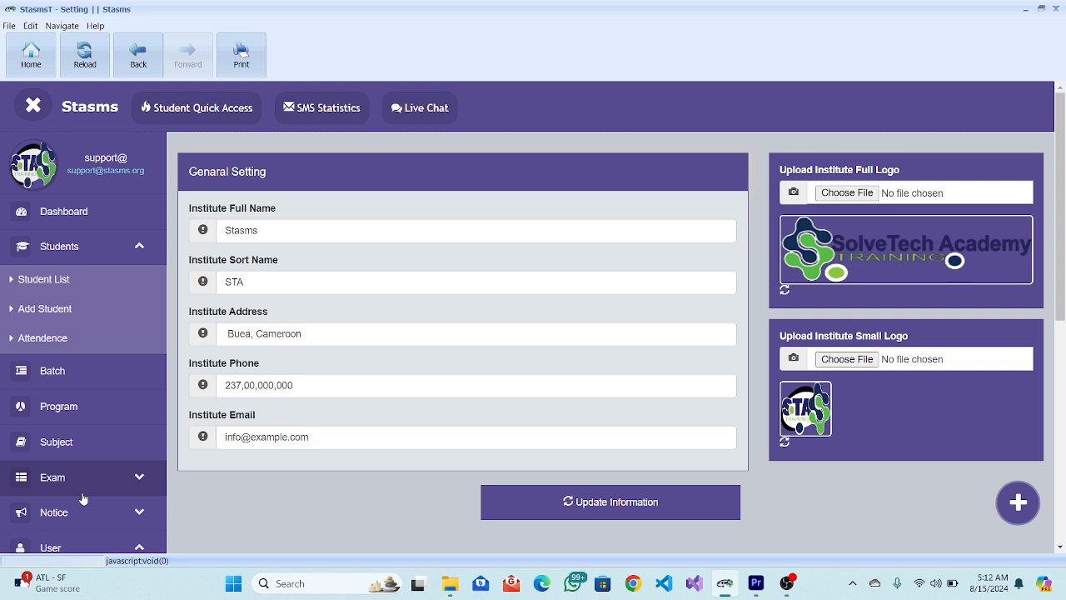
Try the student quick-access shortcut to Add Student, then go back to the Dashboard.
click(191, 112)
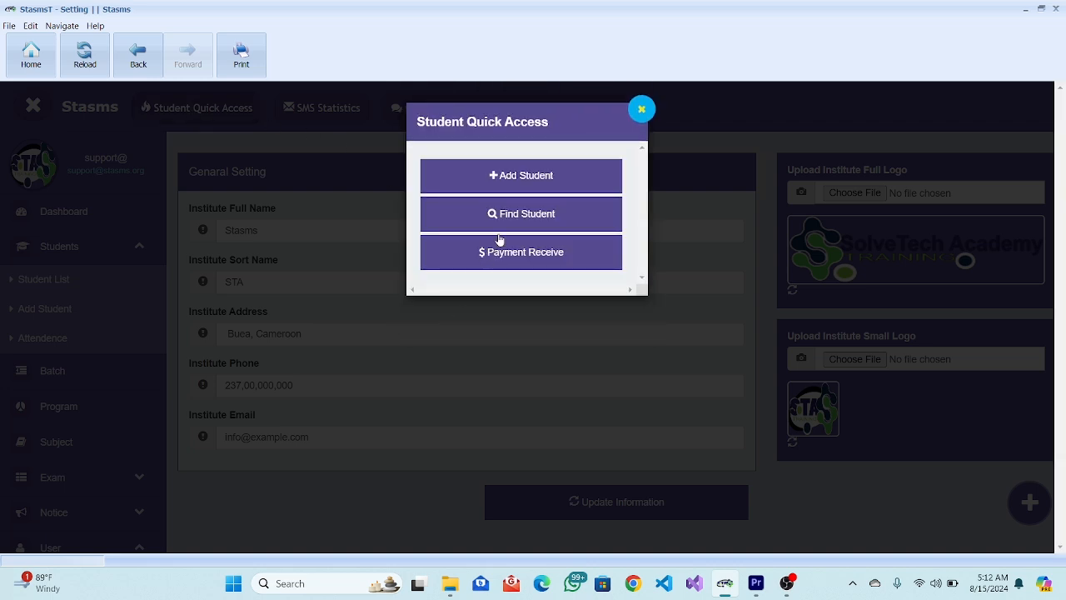
click(530, 185)
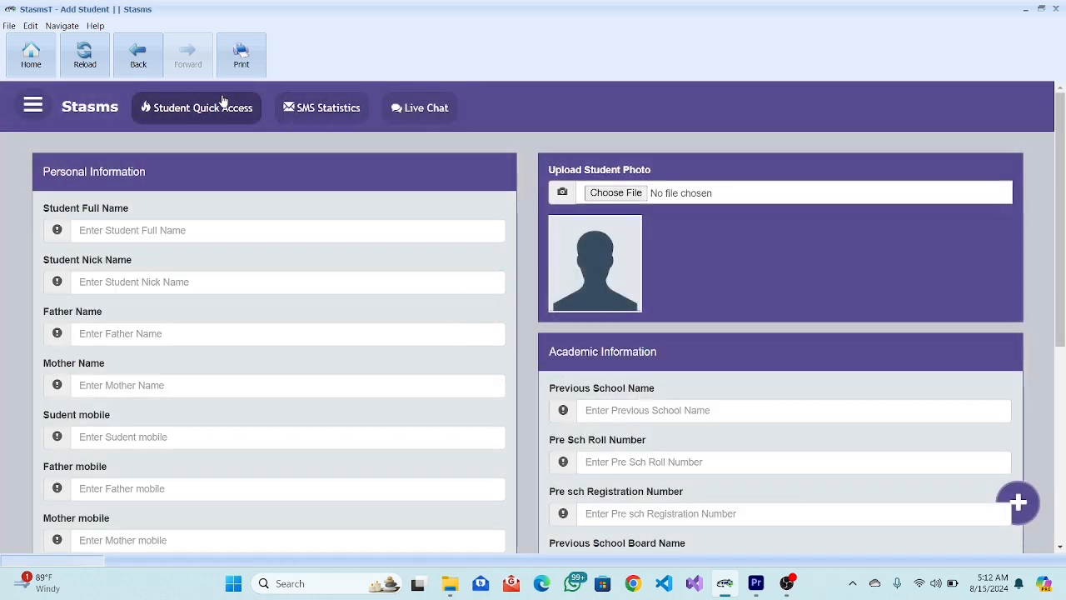
click(56, 119)
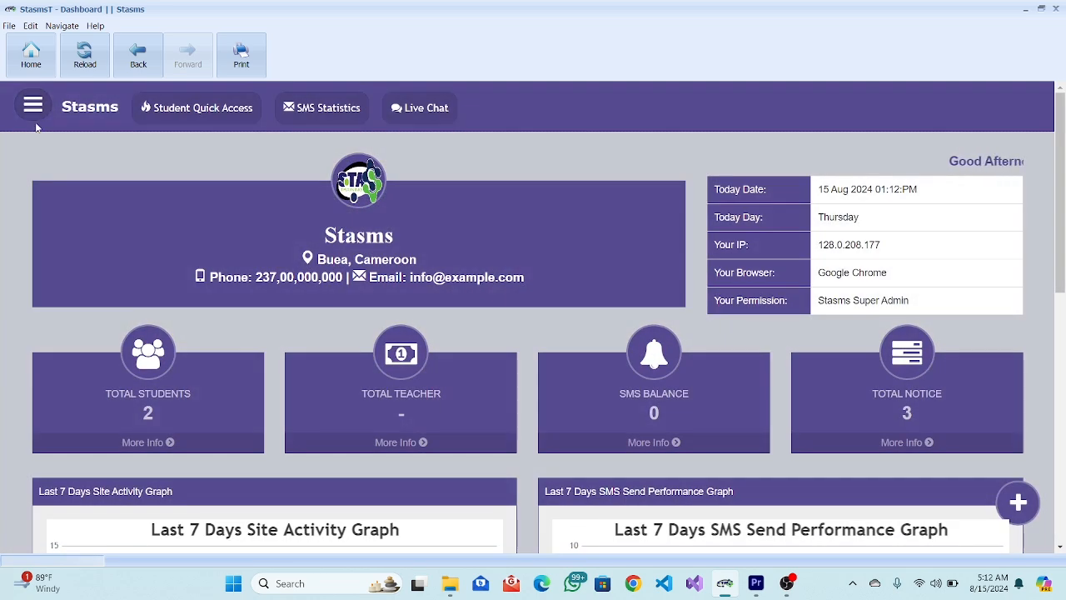
click(34, 107)
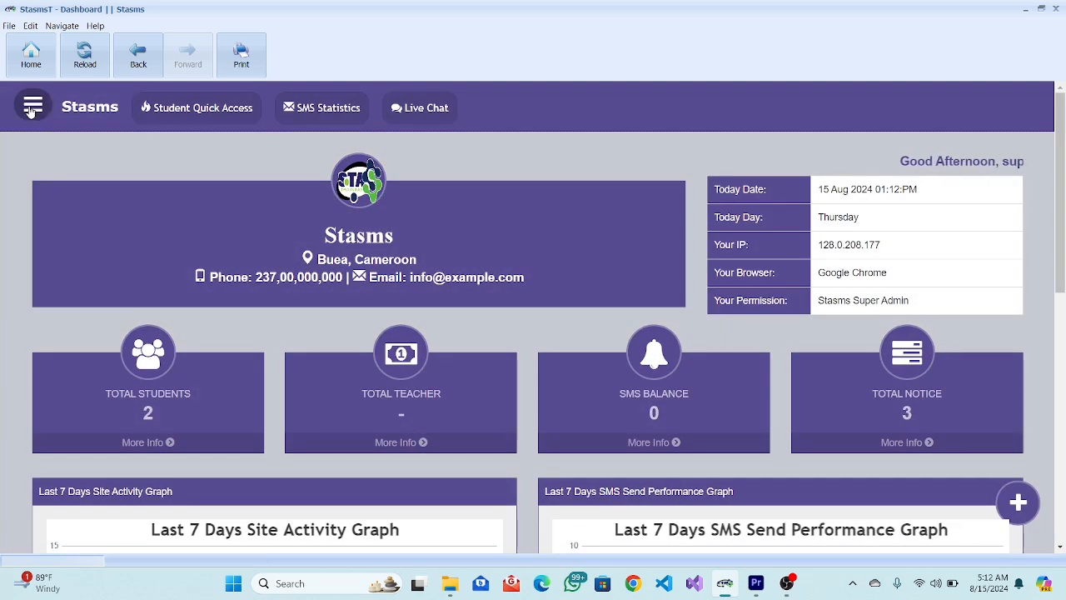
Open a blank Add Student form from the sidebar's Students section.
click(106, 248)
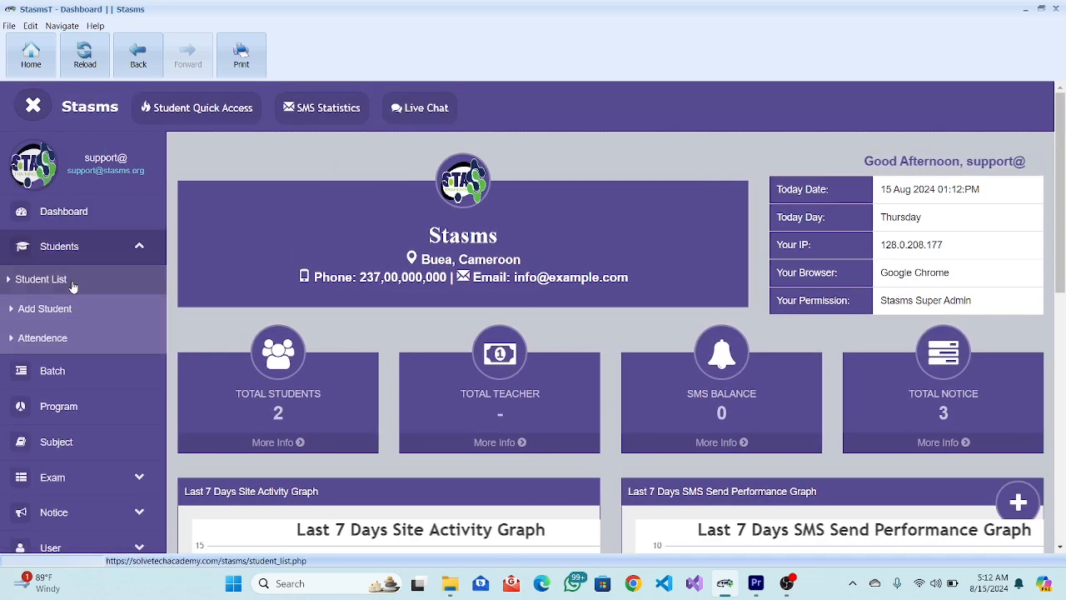
click(58, 308)
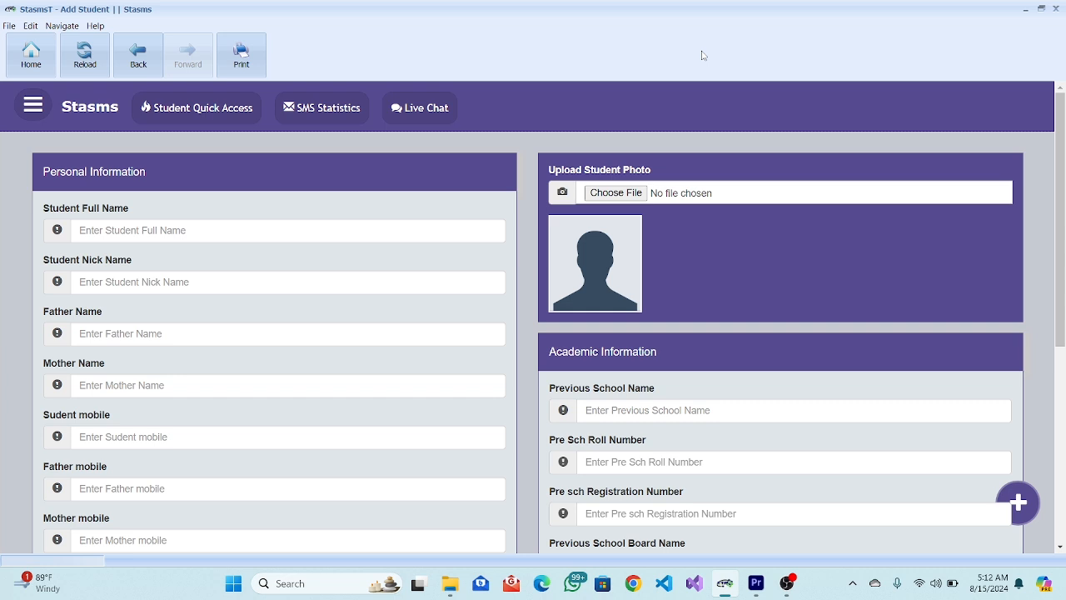
click(32, 110)
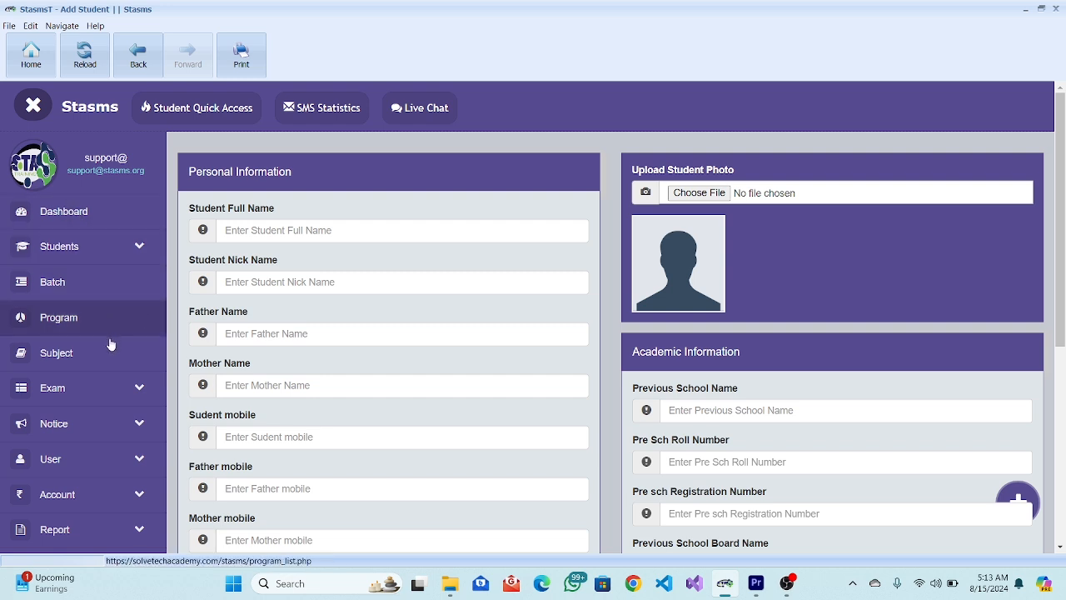
View the Batch List and preview the Add Batch form, closing it without saving.
click(86, 298)
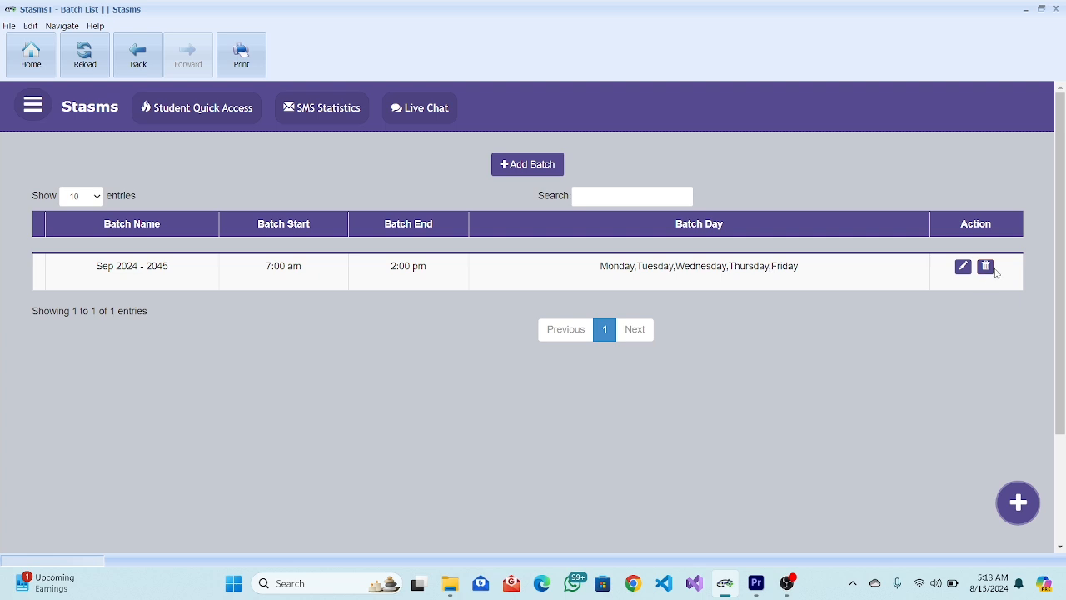
click(526, 166)
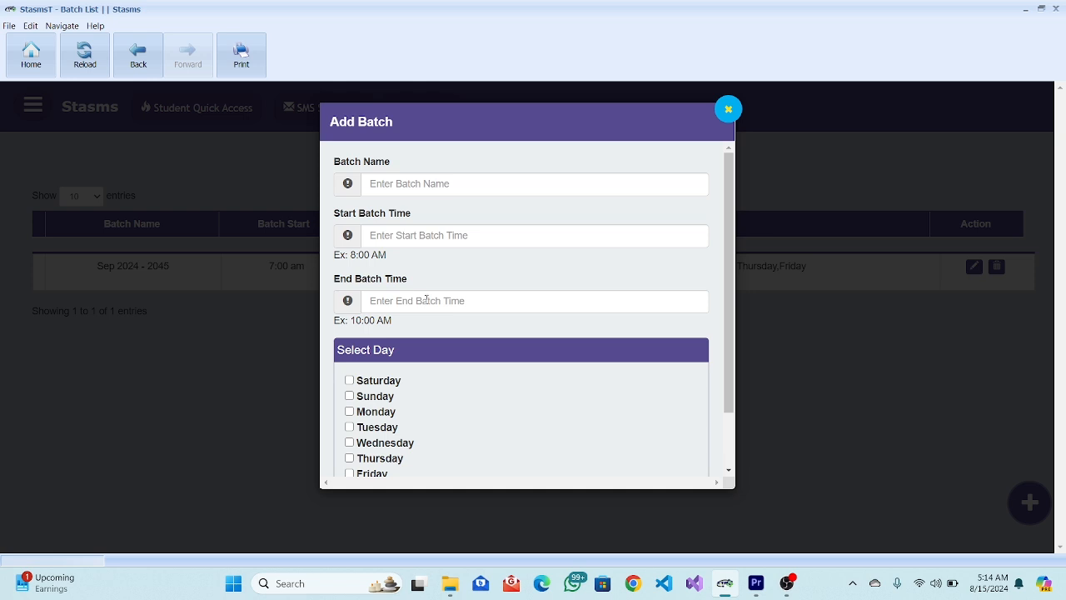
scroll(425, 299, down, 2)
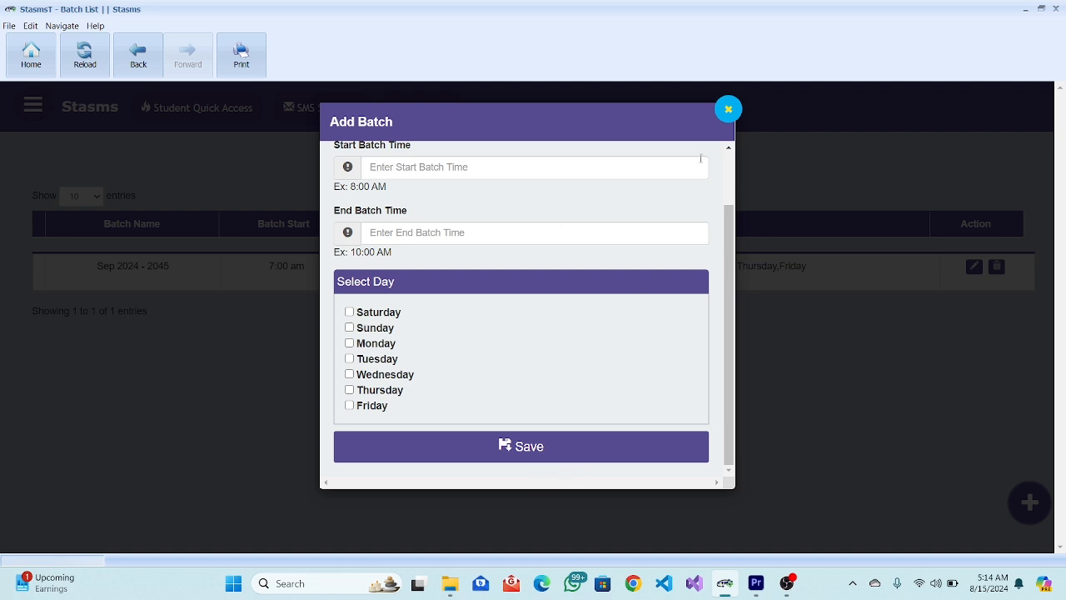
click(729, 110)
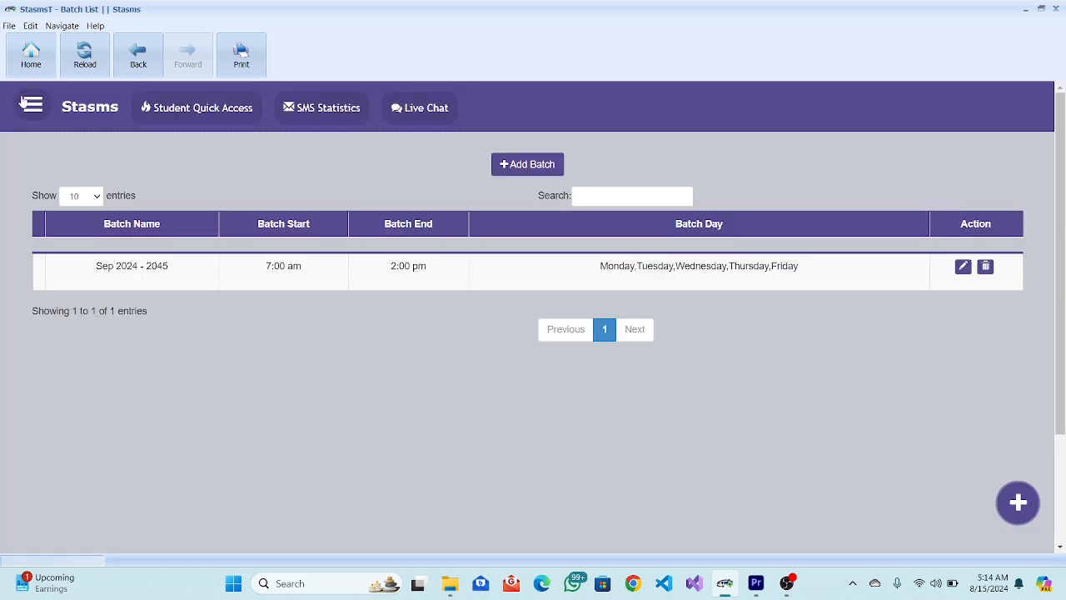
click(30, 104)
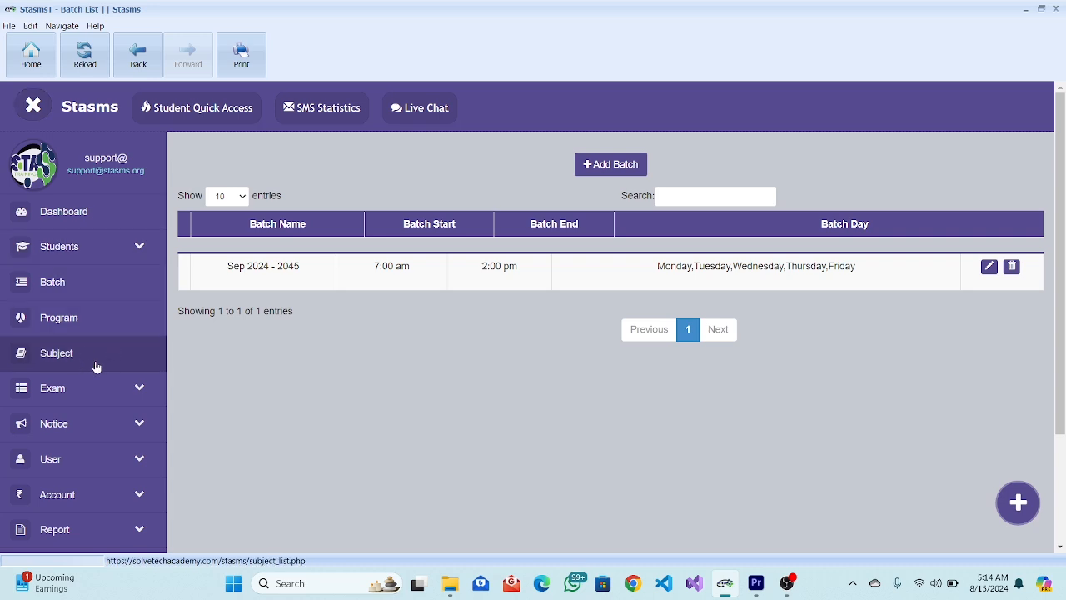
Browse the Subject List, including B.maths and Geography, and open an empty Add Subject form.
click(96, 367)
scroll(503, 354, down, 3)
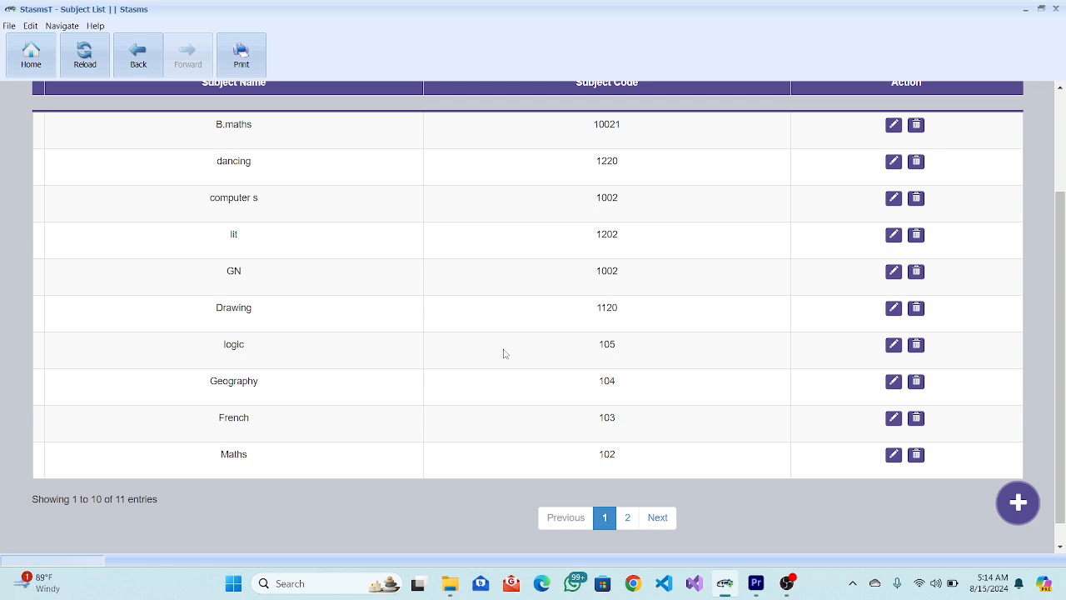
scroll(503, 353, up, 2)
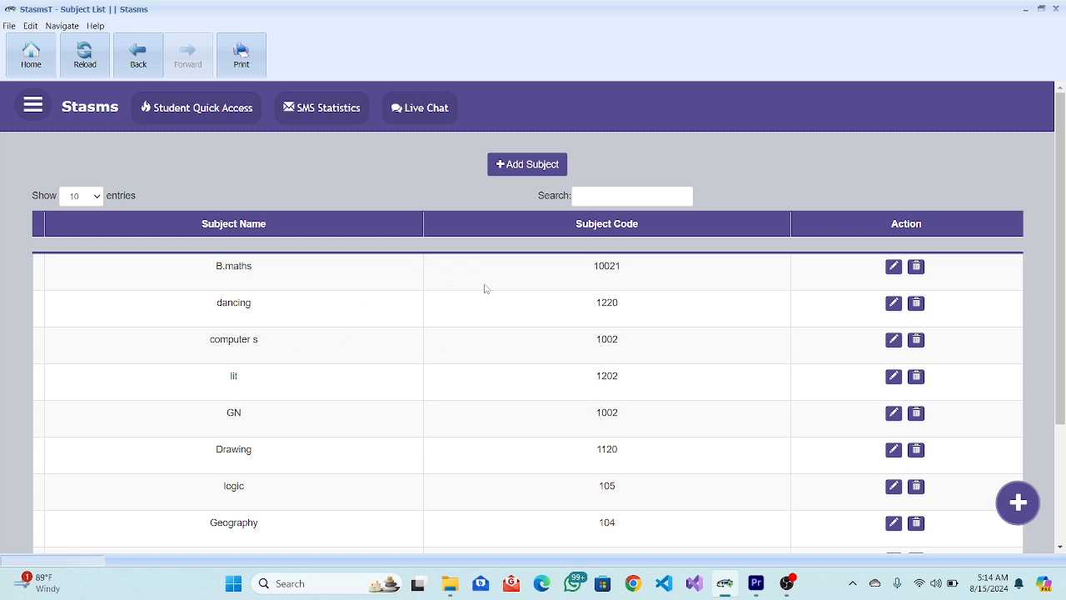
click(533, 164)
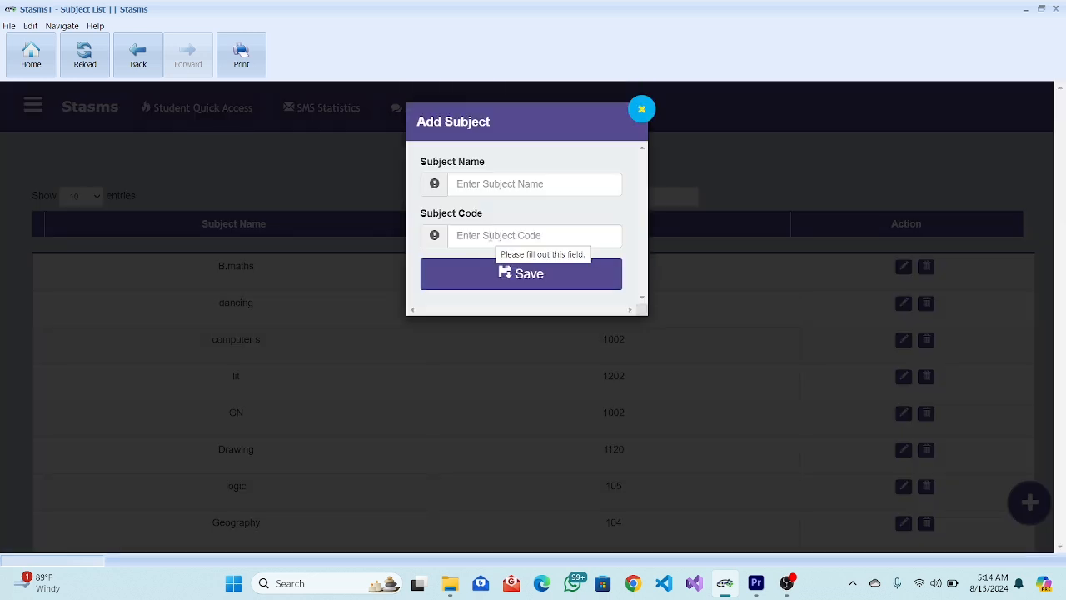
Close the Add Subject form without entering a subject name.
click(493, 191)
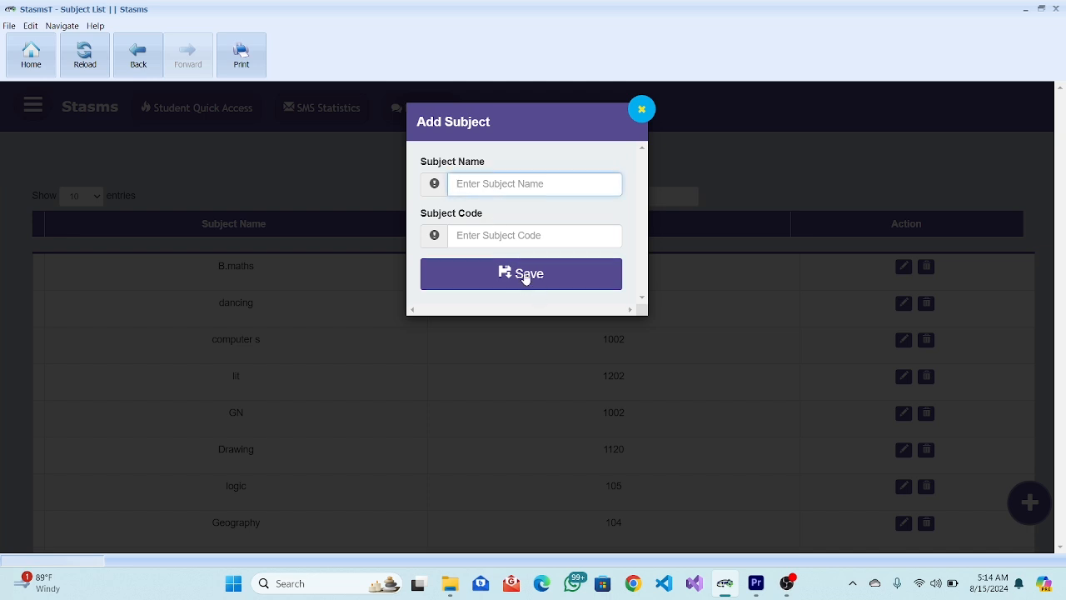
click(642, 110)
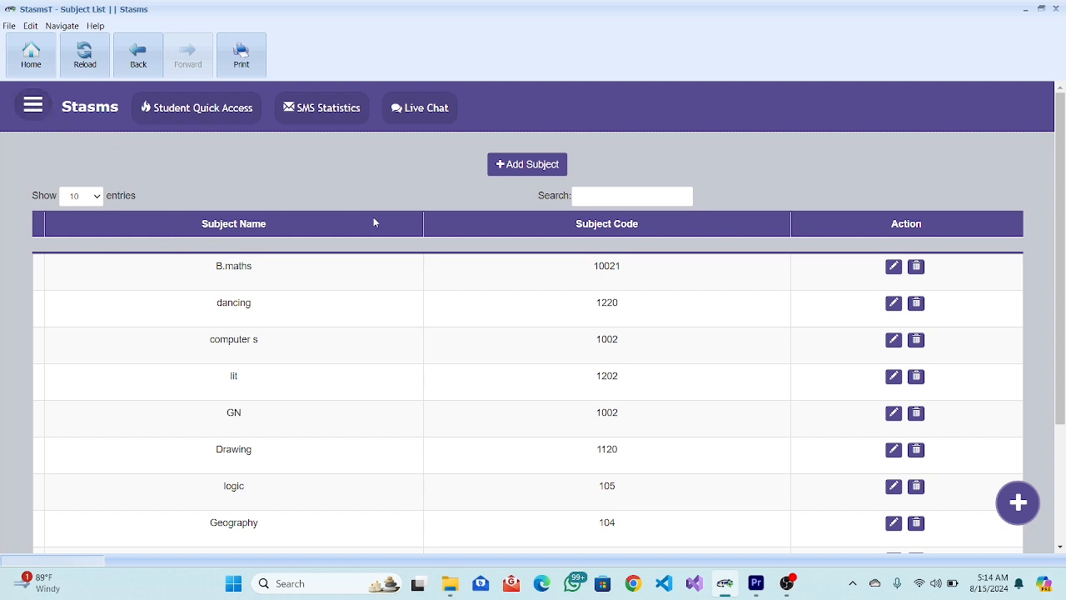
click(637, 195)
text(b)
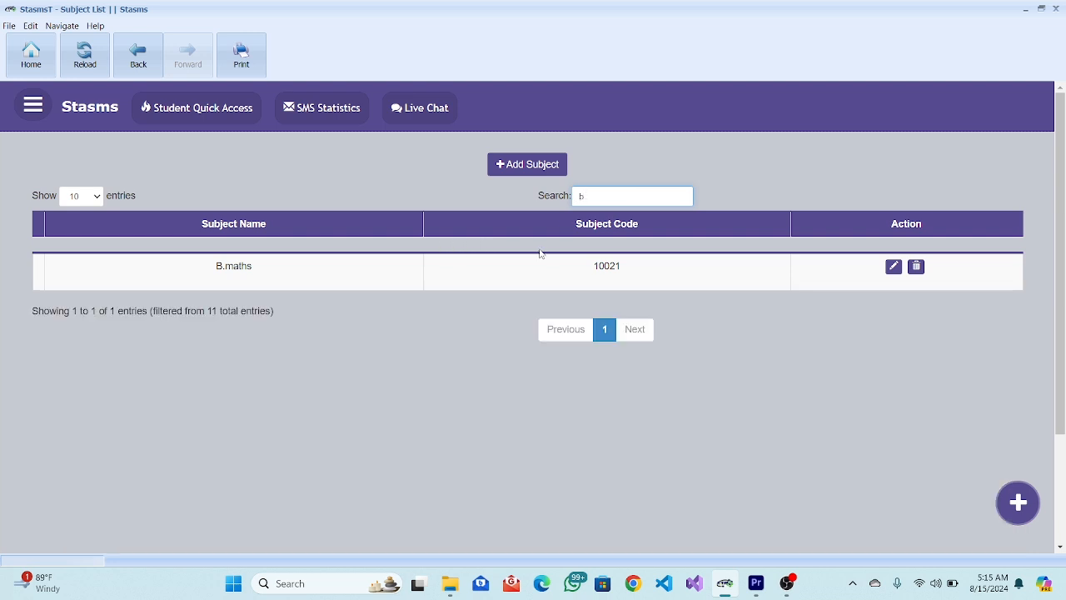
key(BackSpace)
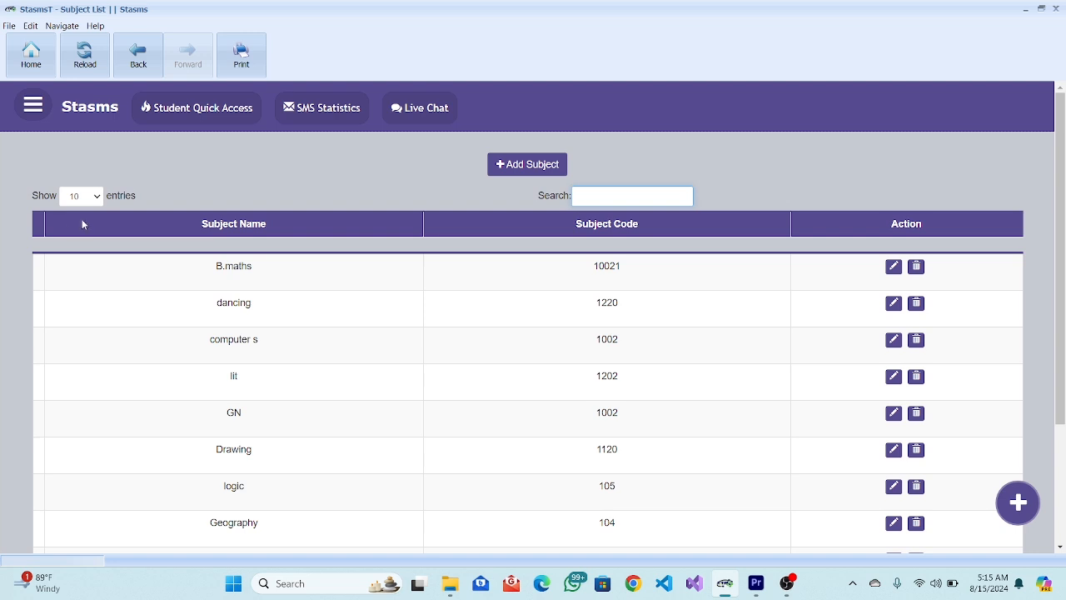
click(91, 196)
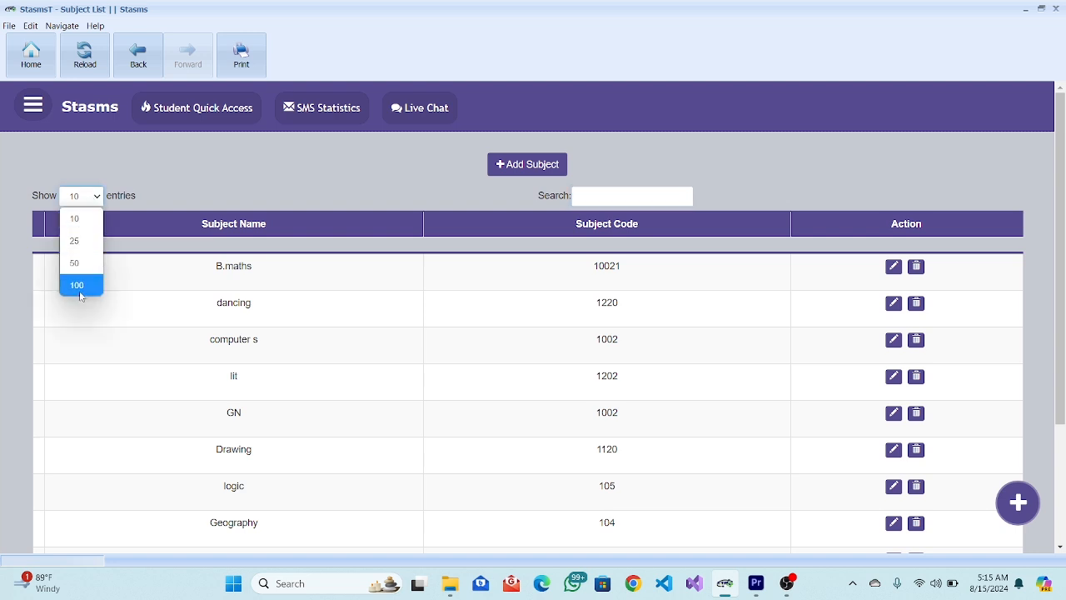
click(32, 106)
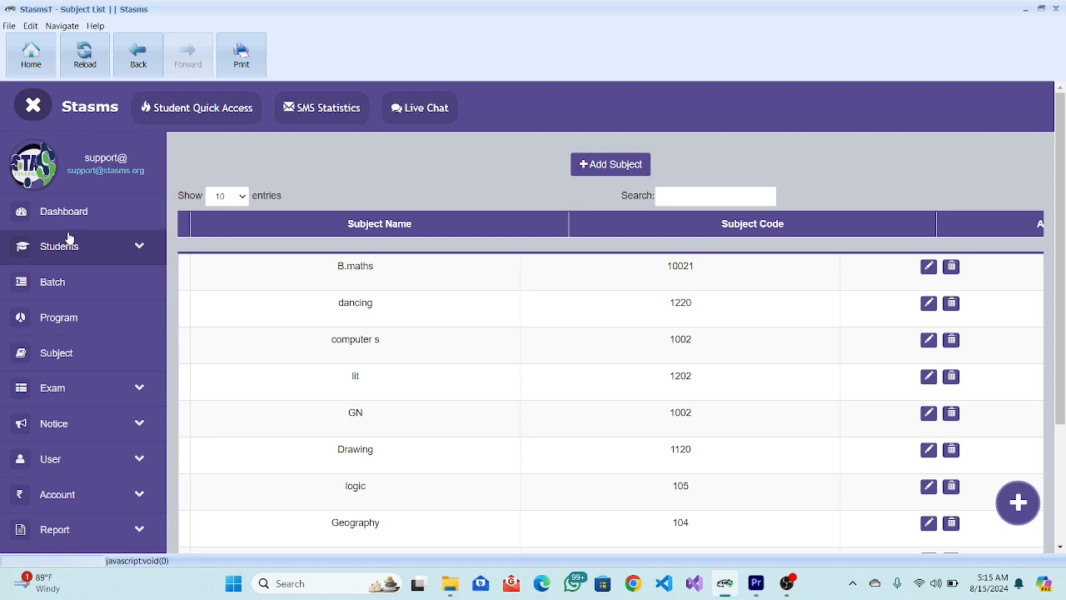
Go to the Program List of four programs and start a new program entry.
click(104, 317)
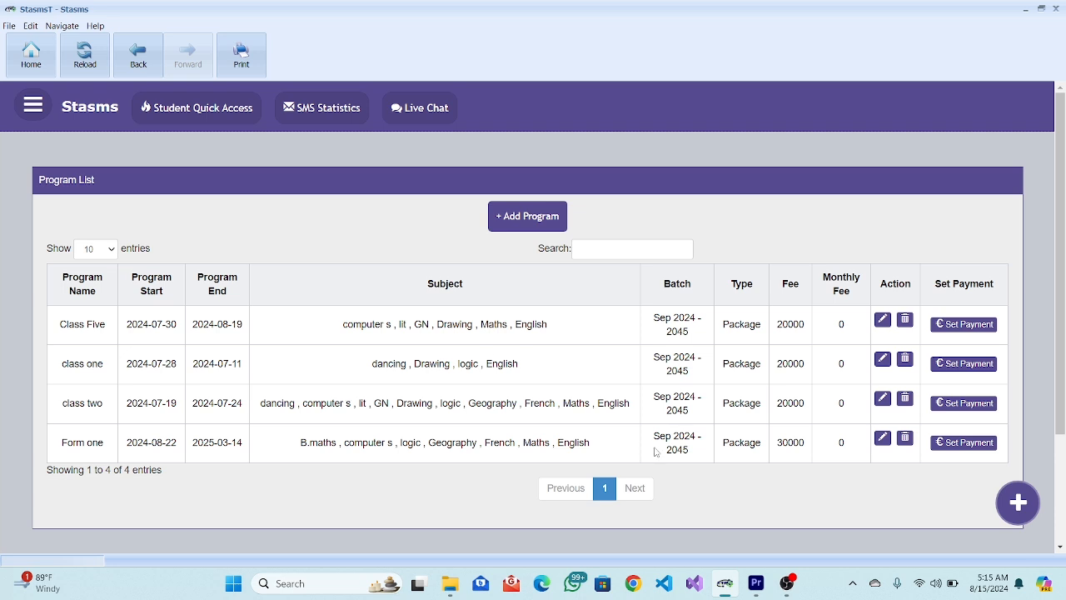
click(524, 222)
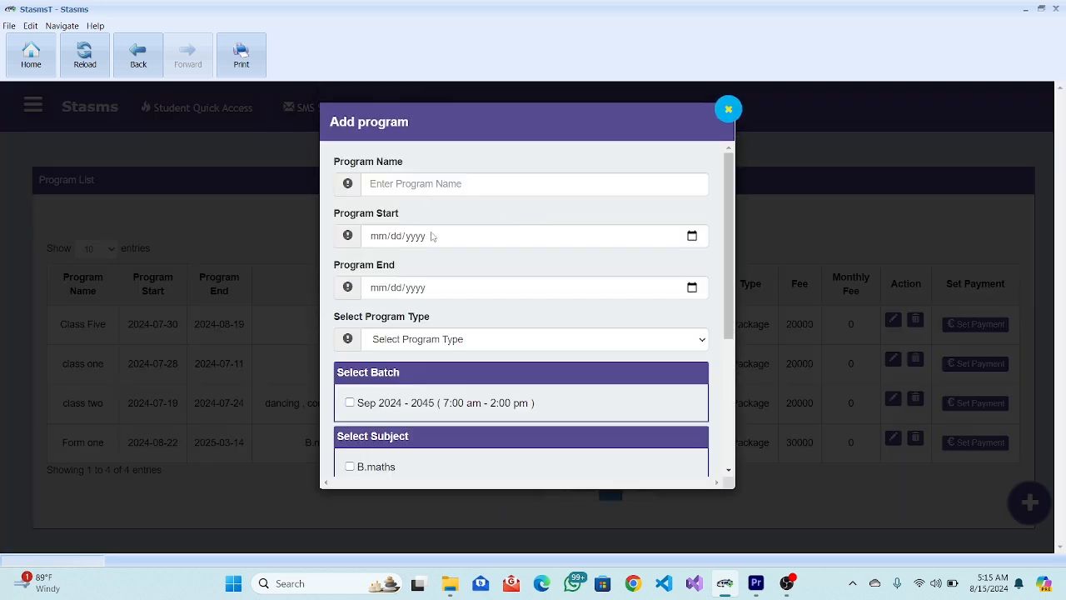
scroll(433, 238, down, 1)
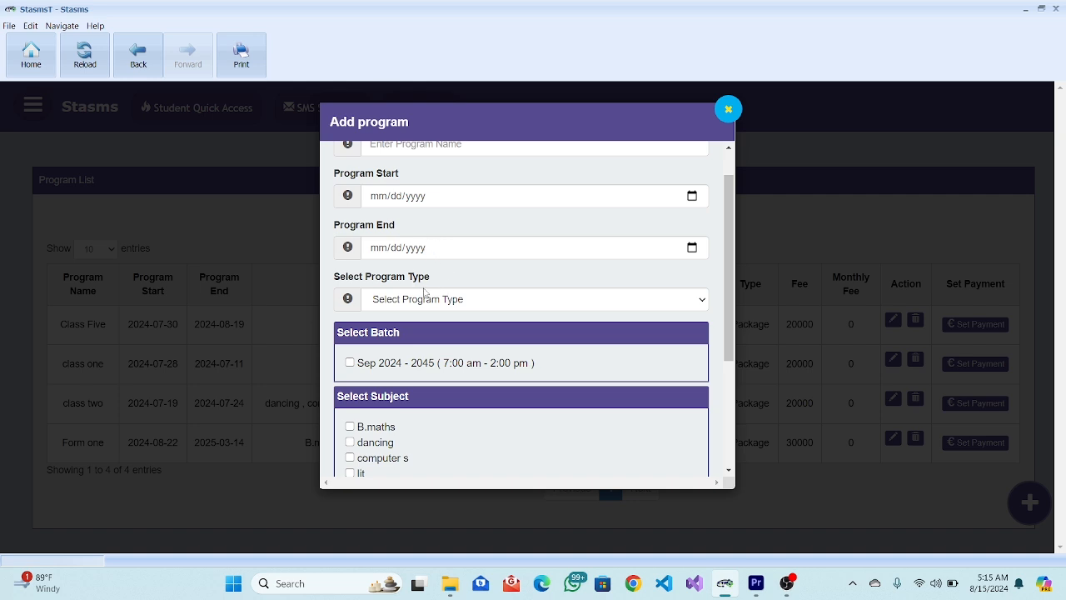
scroll(425, 291, down, 1)
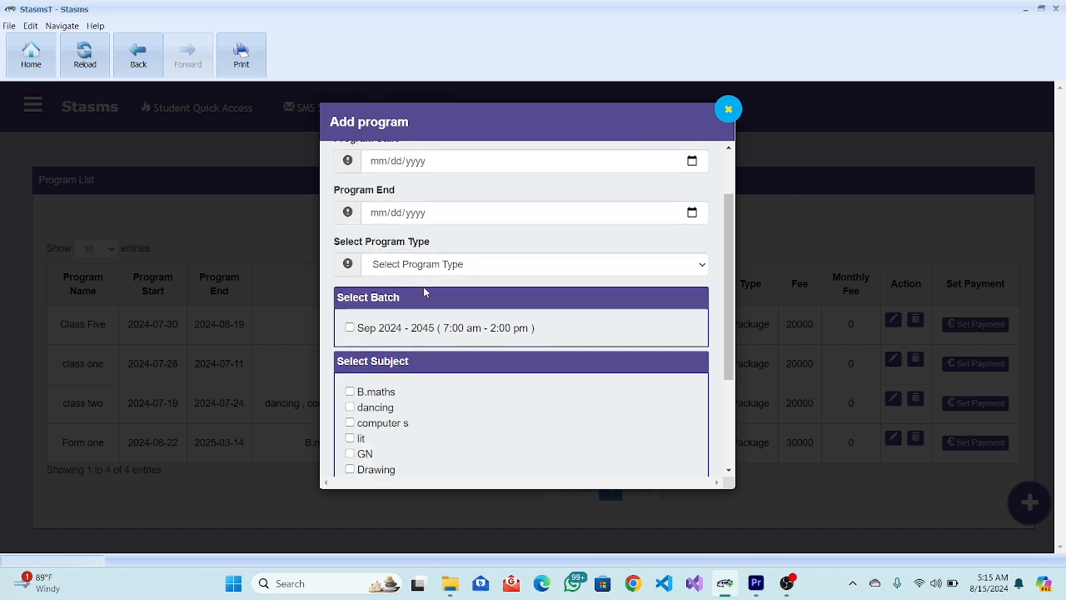
click(446, 266)
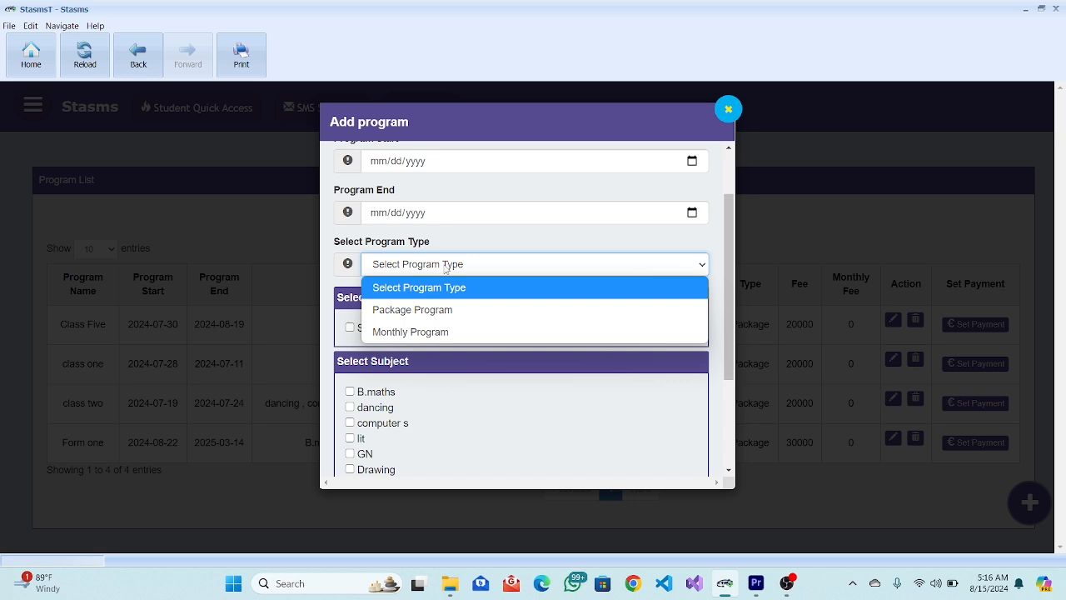
scroll(421, 387, down, 2)
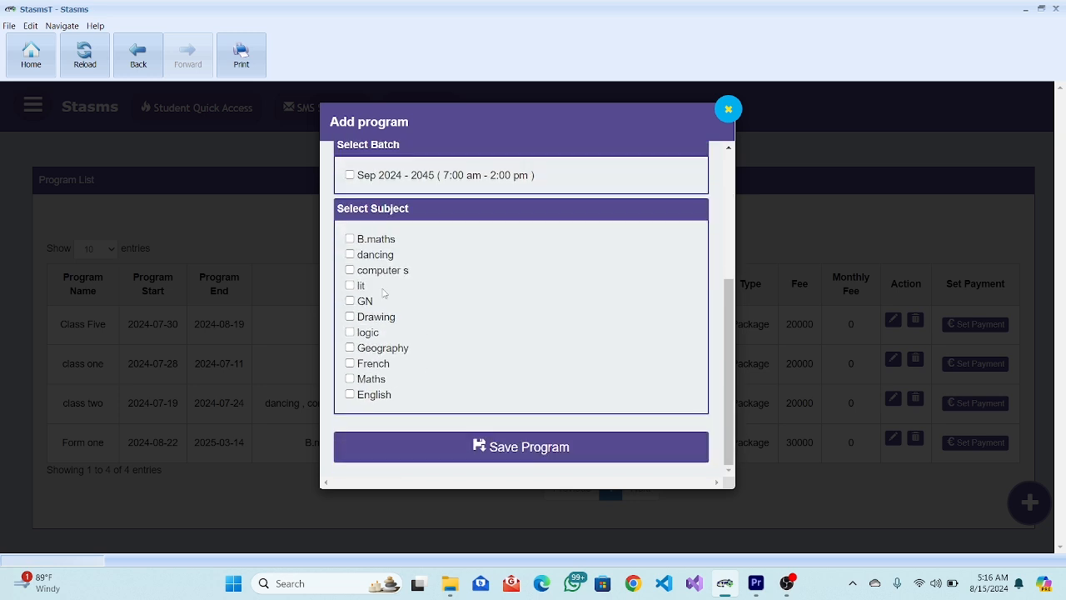
scroll(383, 292, up, 2)
scroll(383, 291, up, 1)
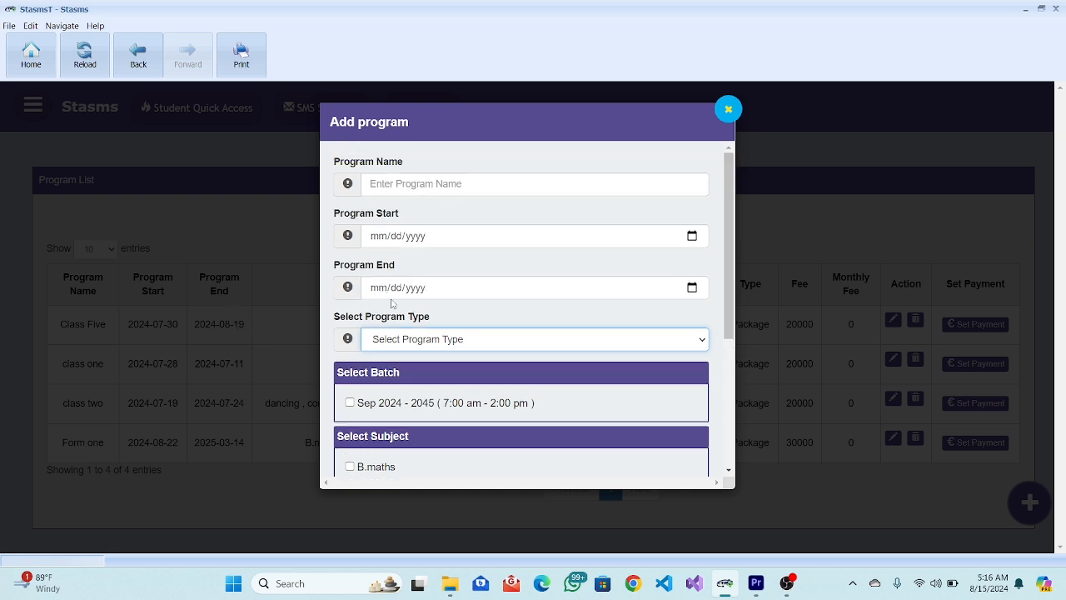
Name the new program 'form two'.
click(381, 185)
text(f)
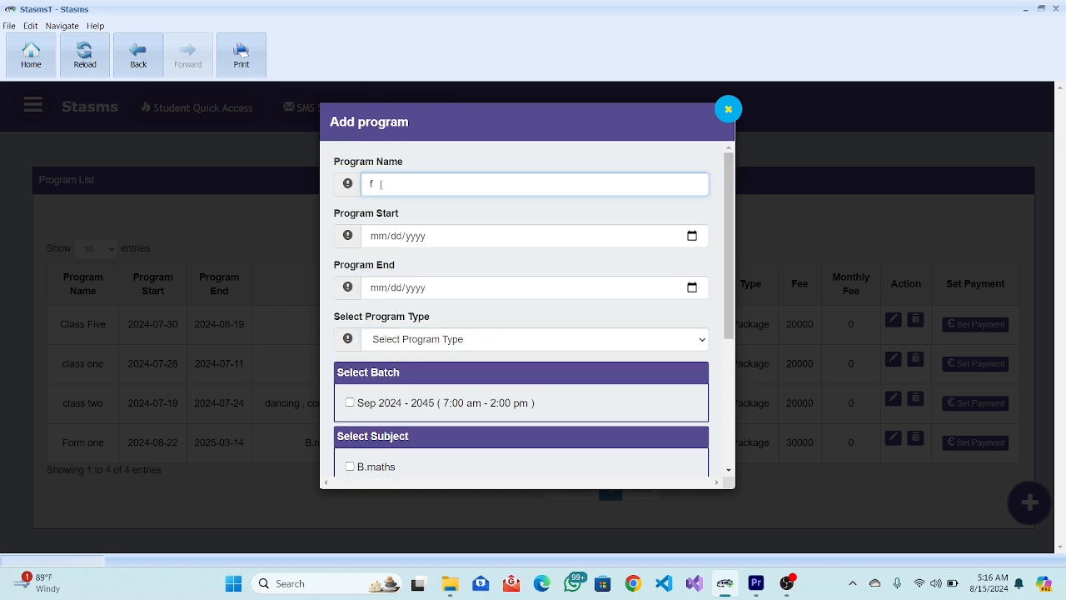
text(orm two)
Set the program to run 08/23/2024 to 07/03/2025 as a Monthly Program.
click(693, 237)
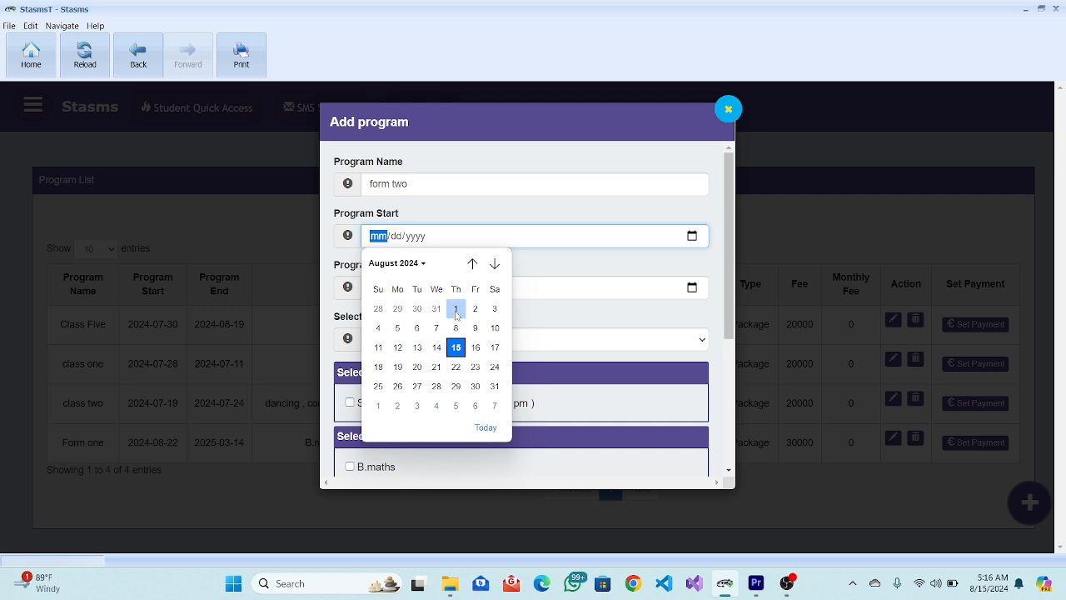
click(486, 369)
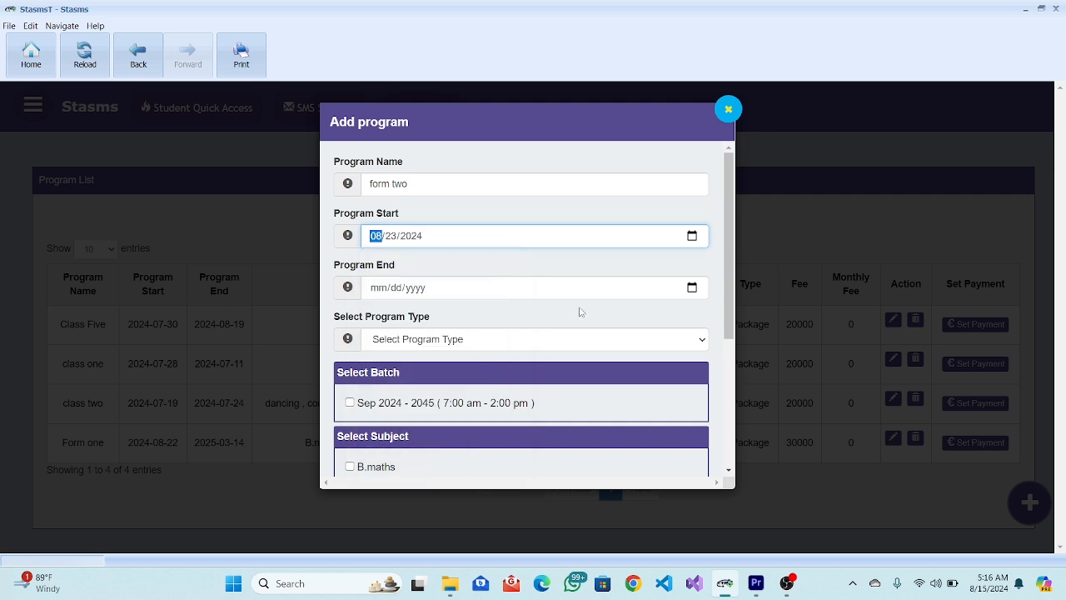
click(692, 287)
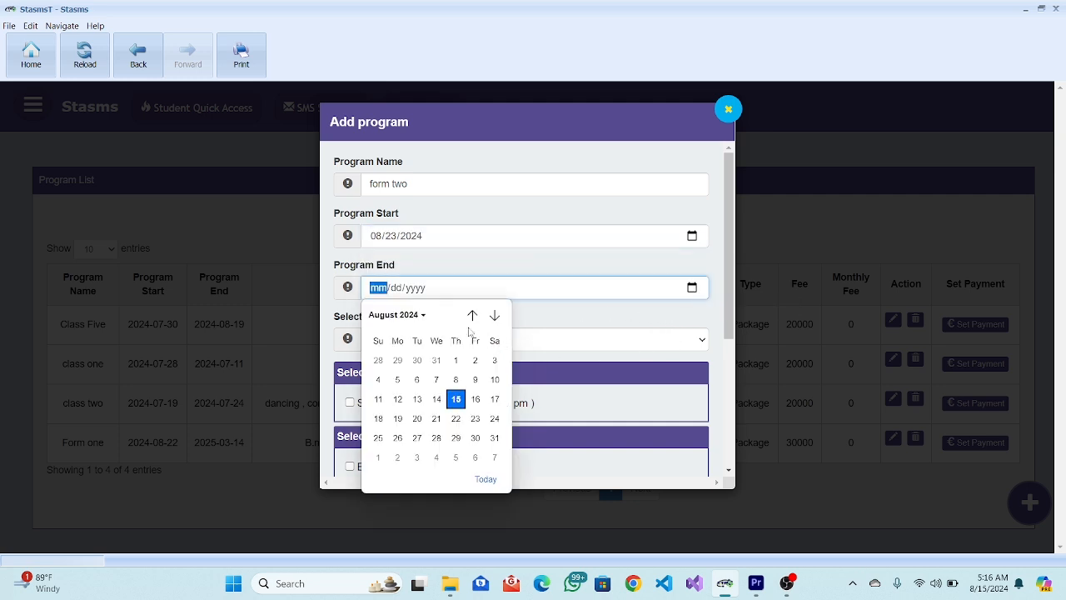
click(495, 316)
click(494, 316)
click(494, 316)
click(495, 316)
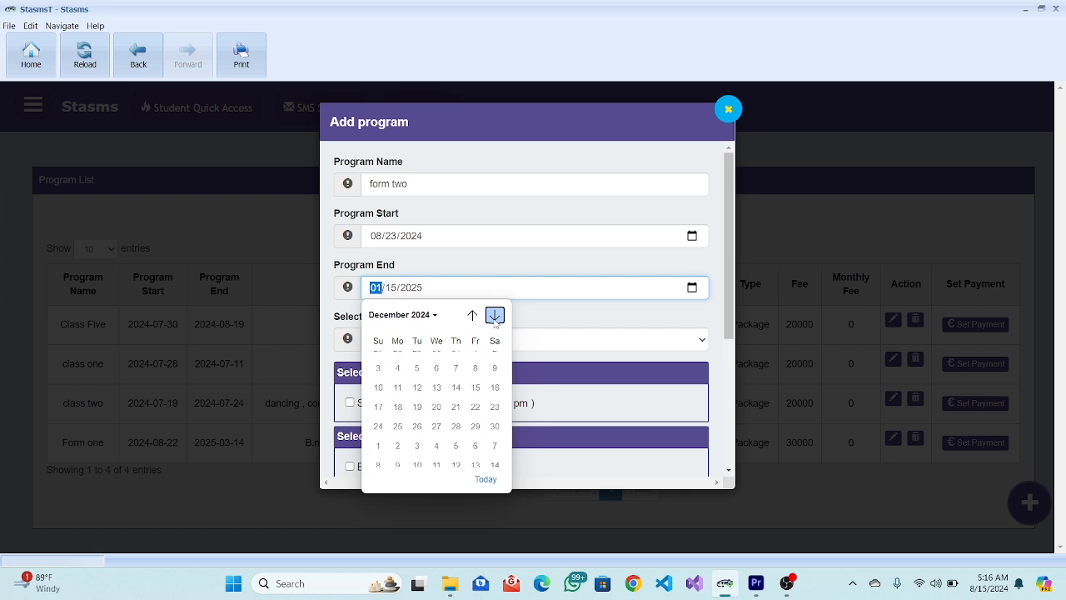
click(494, 316)
click(495, 316)
click(495, 316)
click(495, 316)
click(495, 316)
click(494, 315)
click(495, 316)
click(457, 363)
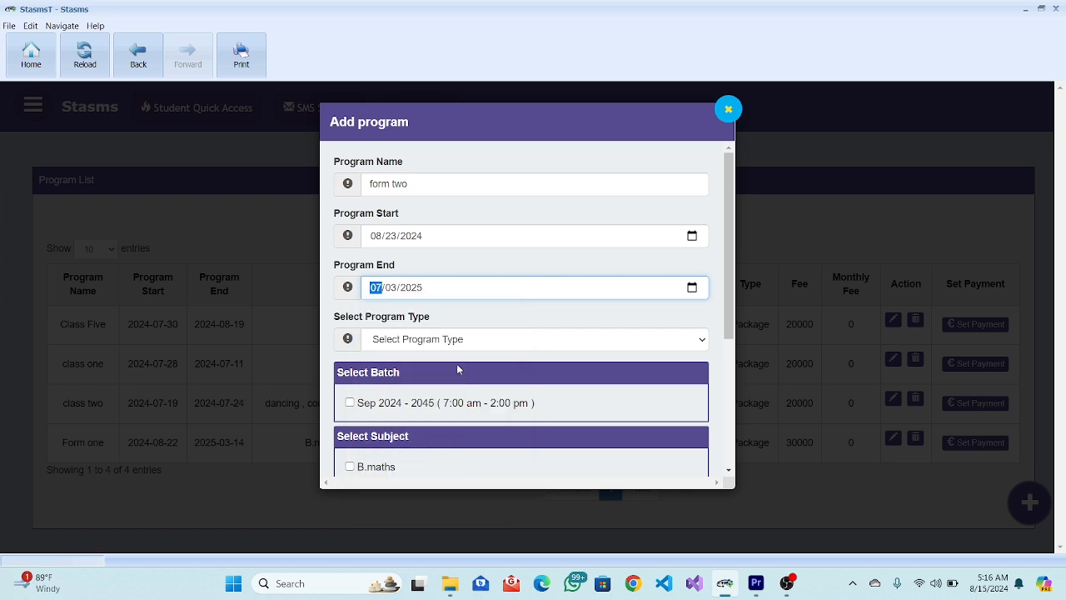
click(471, 345)
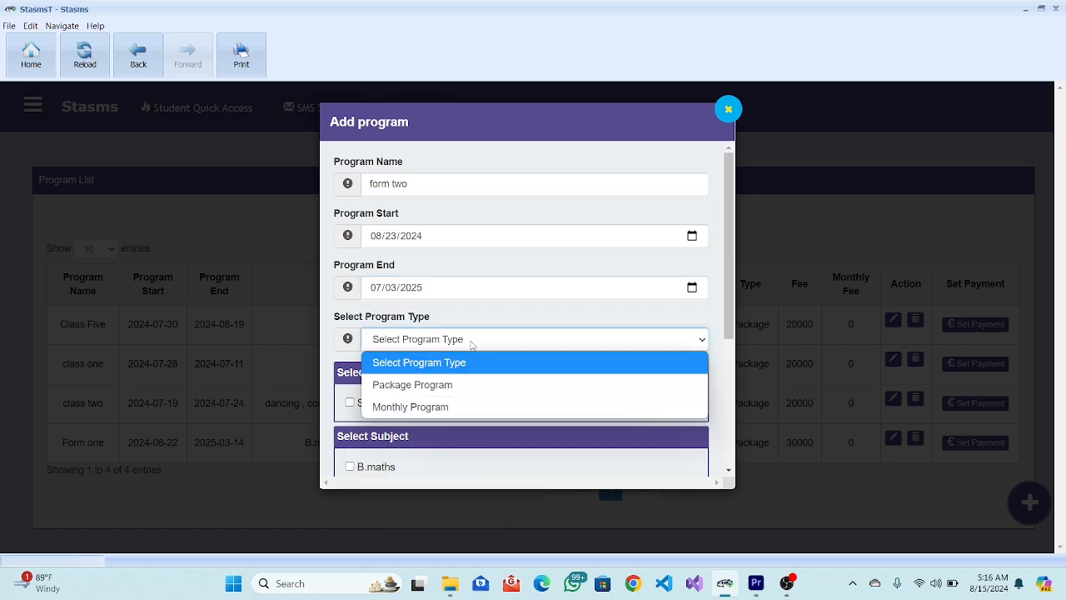
click(430, 407)
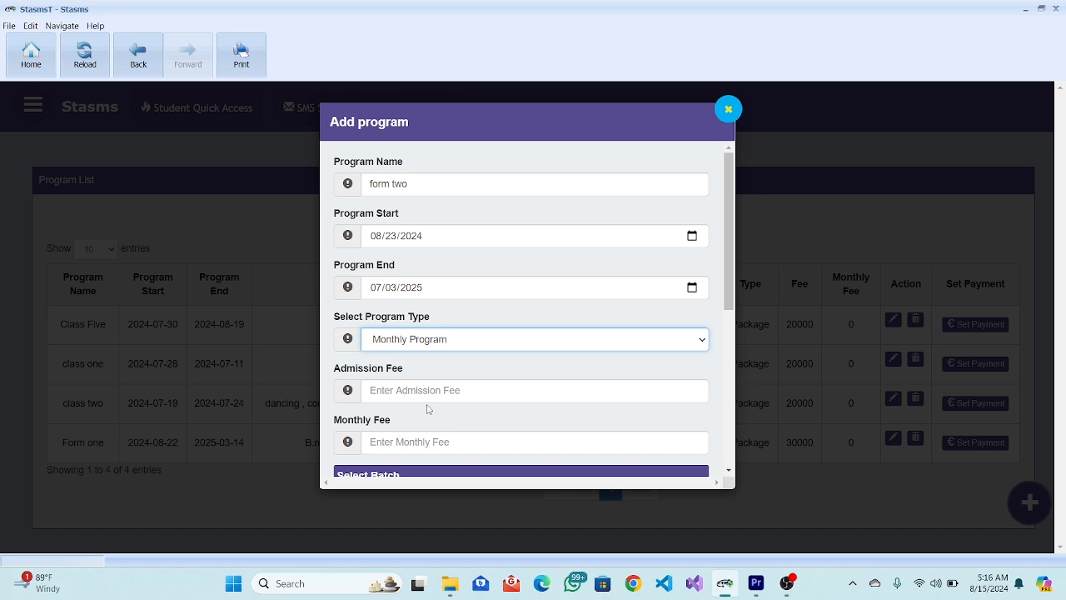
Change the program type from Monthly to Package Program, leaving only the Admission Fee field.
scroll(427, 408, down, 1)
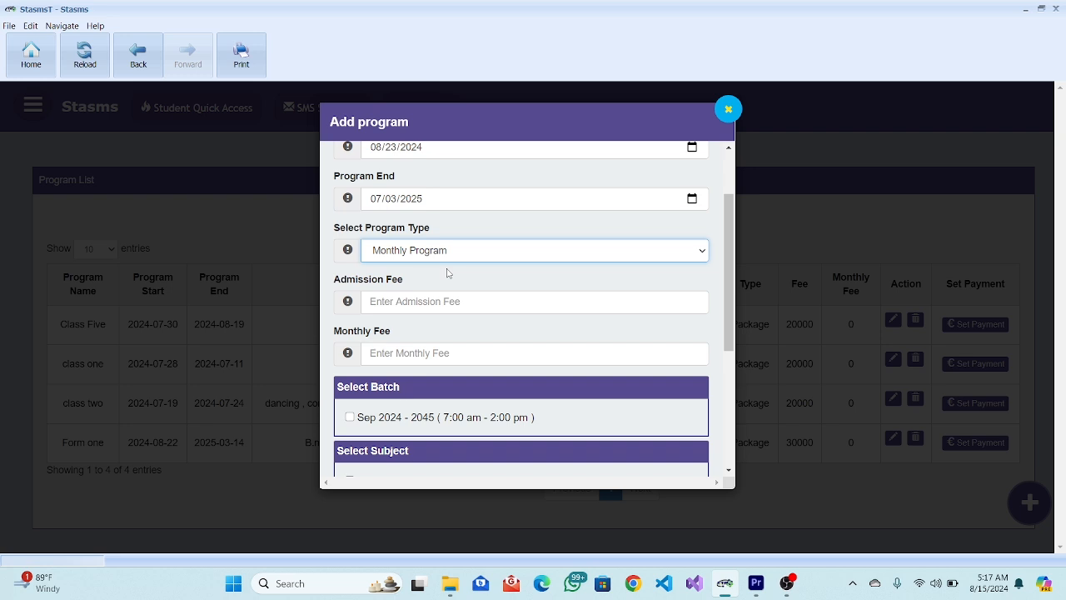
click(427, 255)
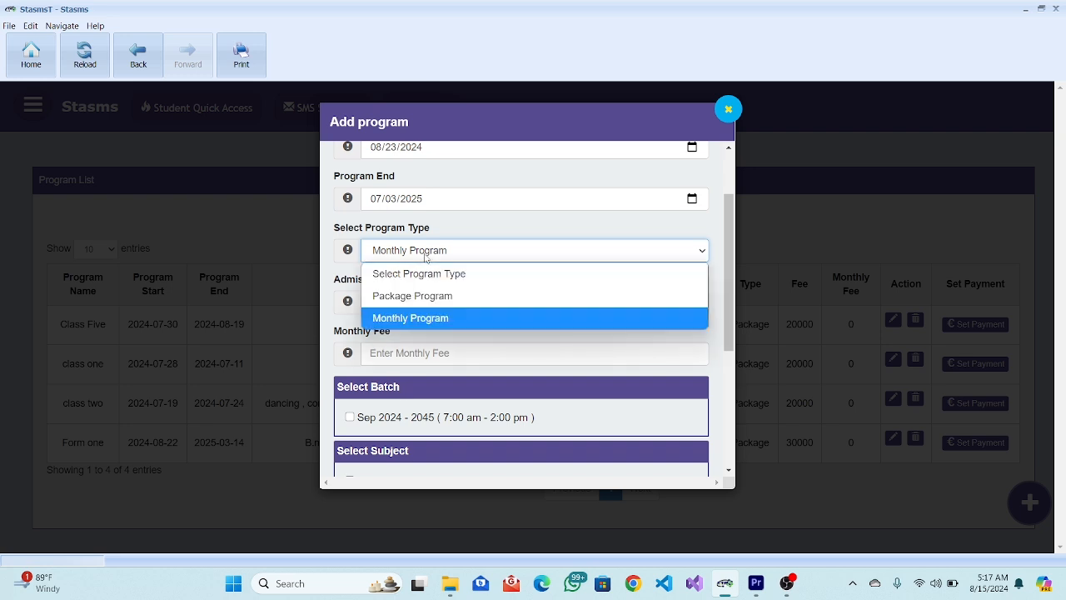
click(435, 294)
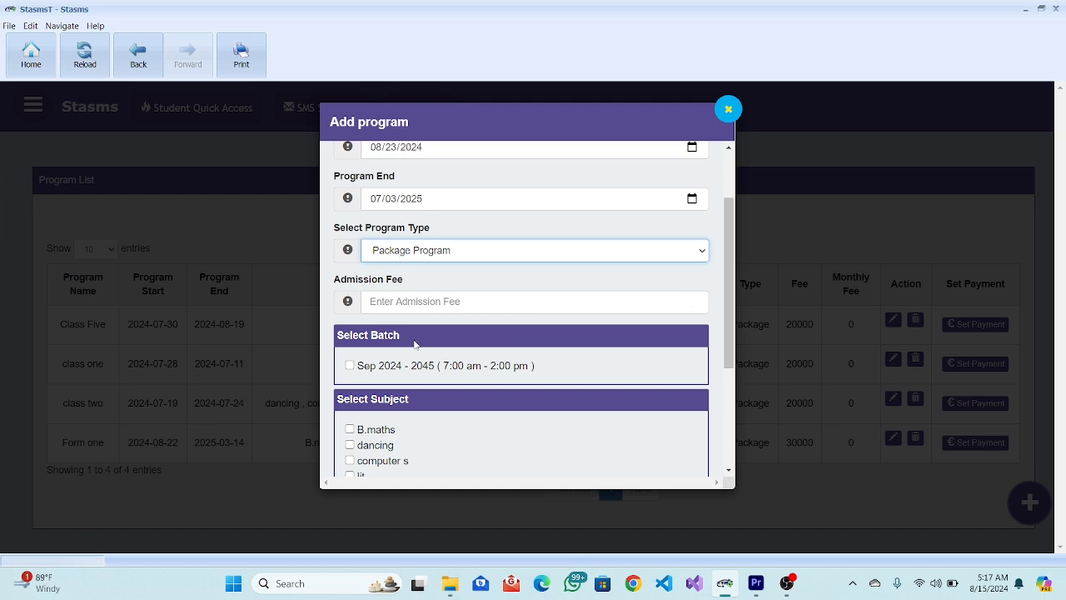
scroll(414, 344, up, 1)
scroll(414, 344, down, 3)
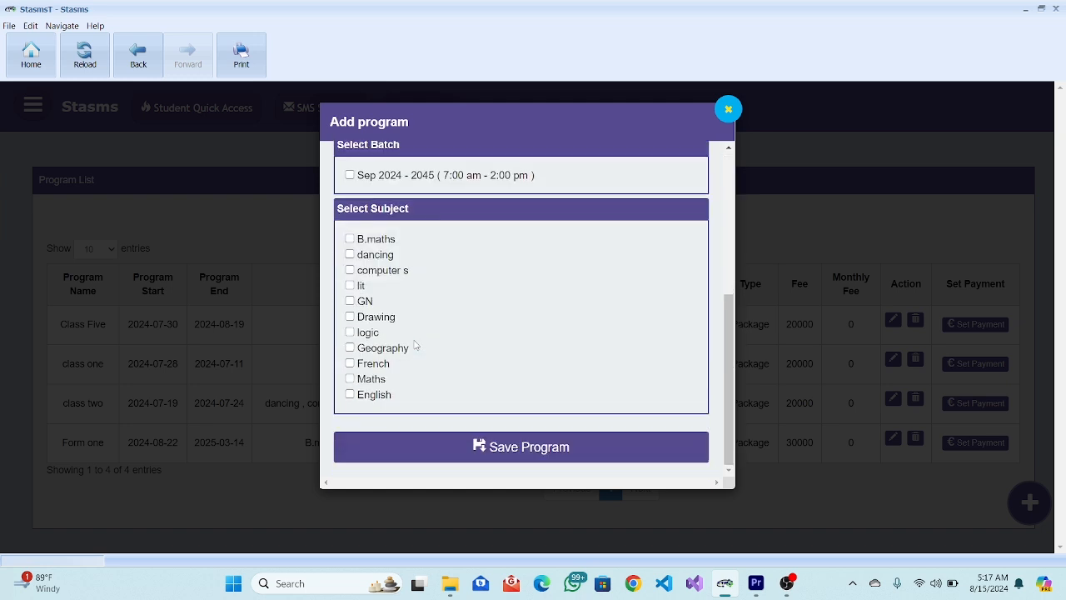
Tick batch Sep 2024 - 2045 and subjects B.maths, computer s, lit, logic, Geography, French, Maths, English.
click(351, 176)
scroll(403, 337, up, 3)
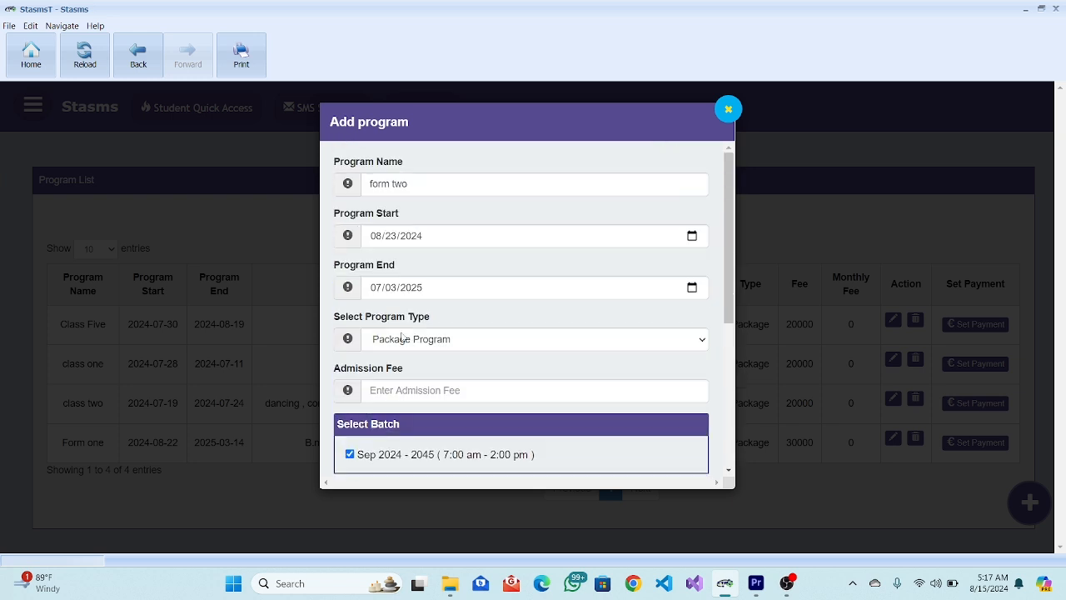
scroll(402, 337, down, 3)
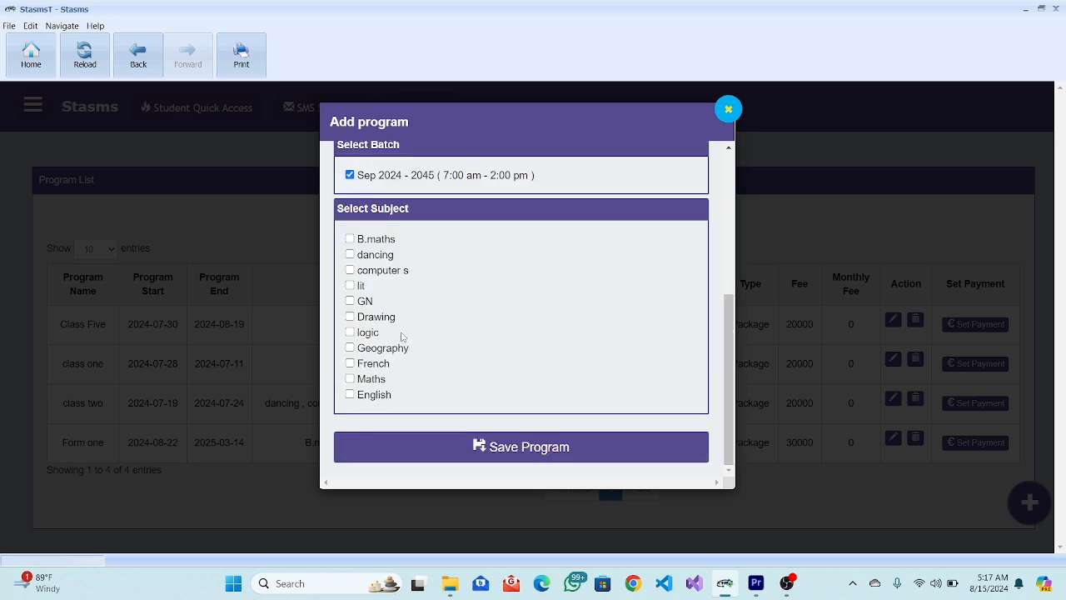
click(351, 239)
click(350, 270)
click(350, 286)
click(350, 333)
click(350, 347)
click(350, 364)
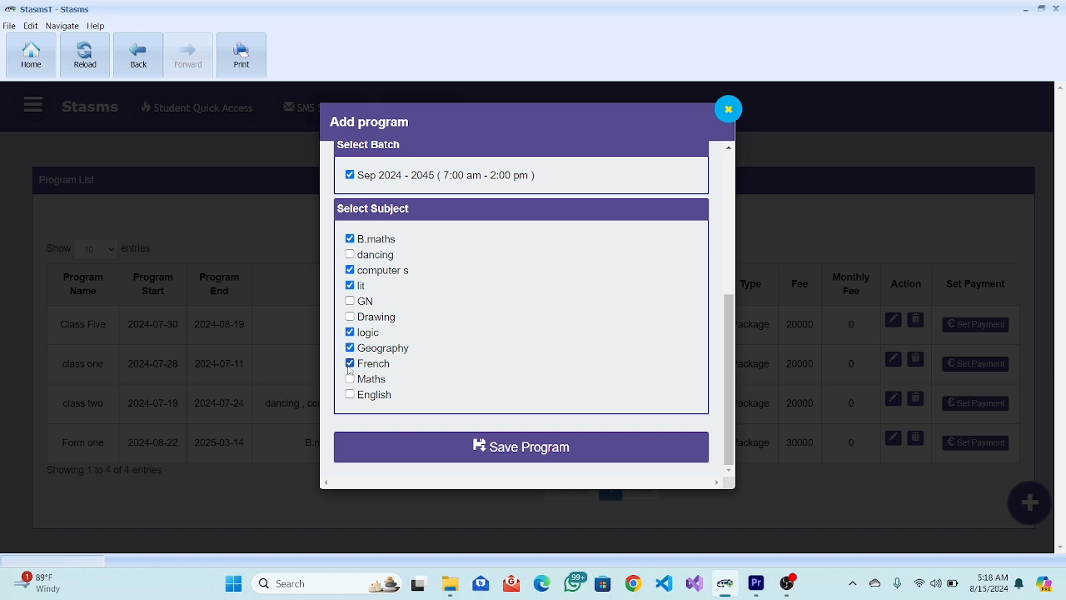
click(350, 379)
click(350, 395)
Save the form two program and search 'form t' to confirm it appears in the list.
click(526, 443)
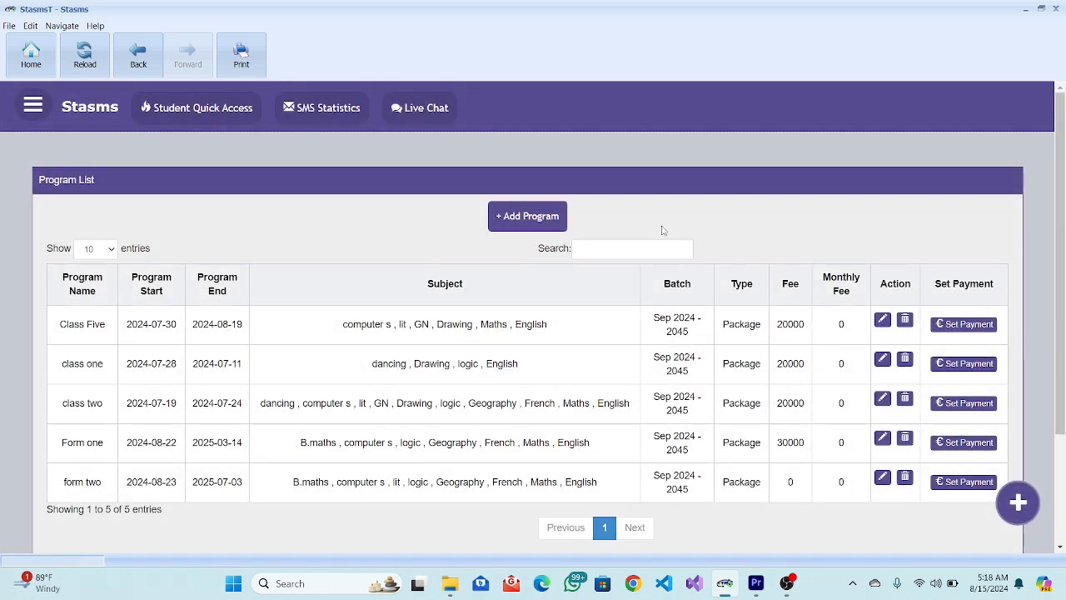
click(646, 245)
text(form)
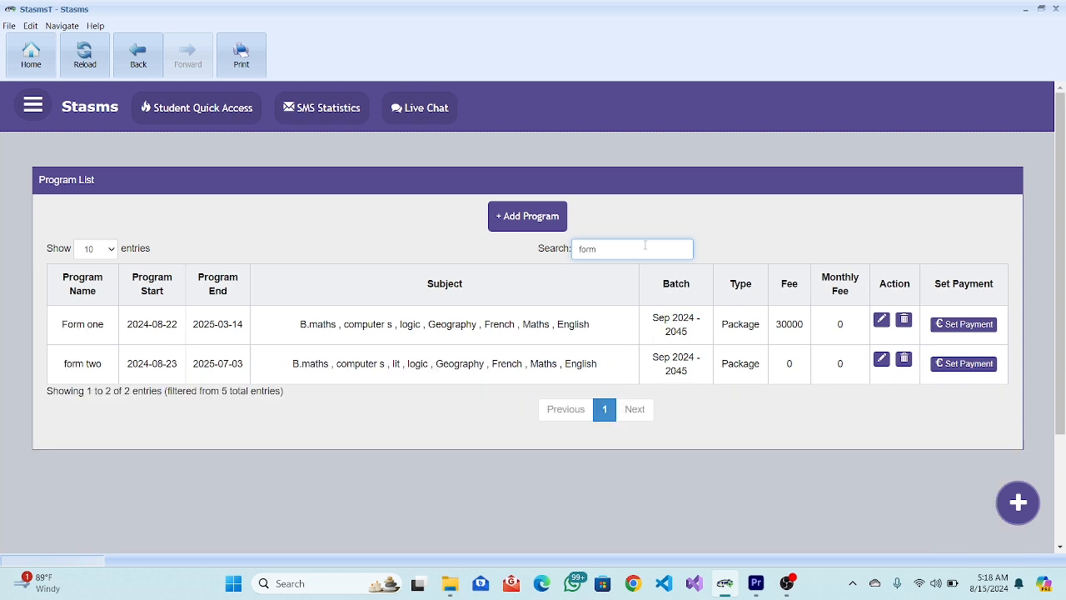
text( t)
key(BackSpace)
key(BackSpace)
key(BackSpace)
key(BackSpace)
key(BackSpace)
key(BackSpace)
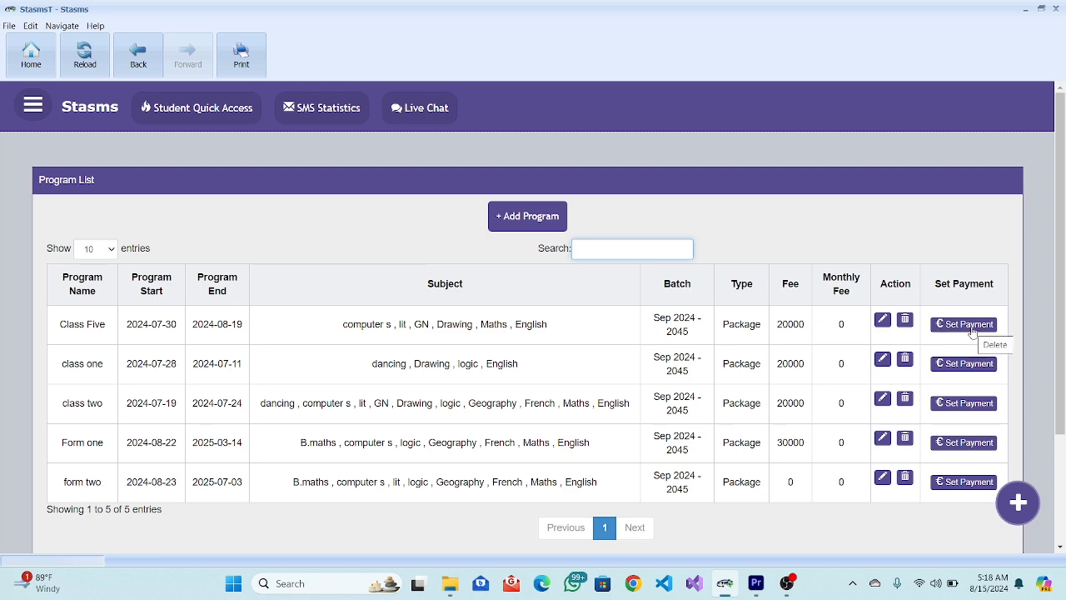
scroll(748, 350, up, 5)
scroll(748, 350, right, 2)
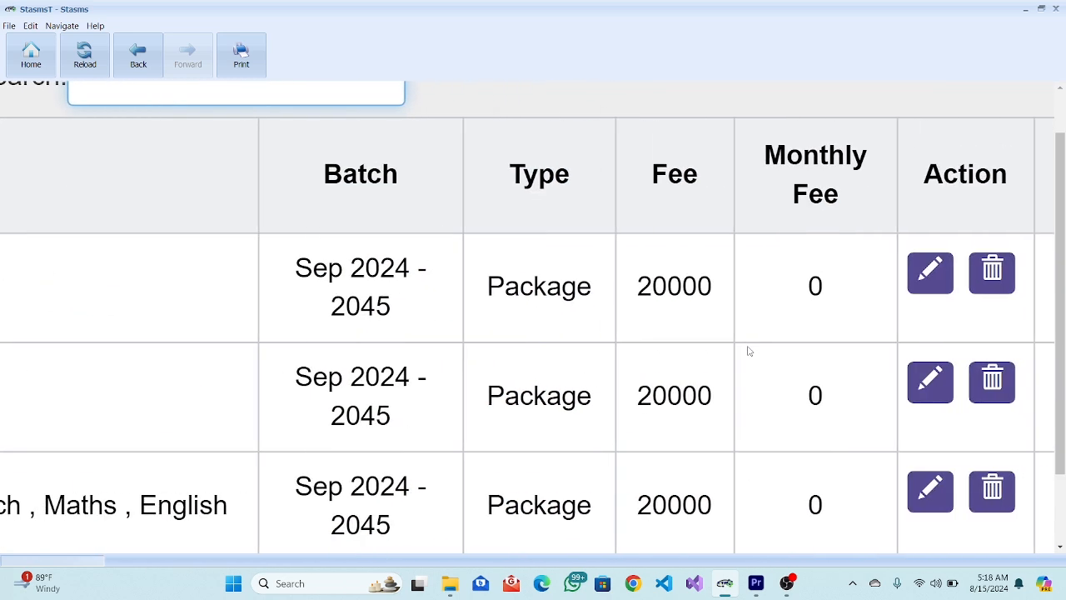
scroll(748, 350, down, 5)
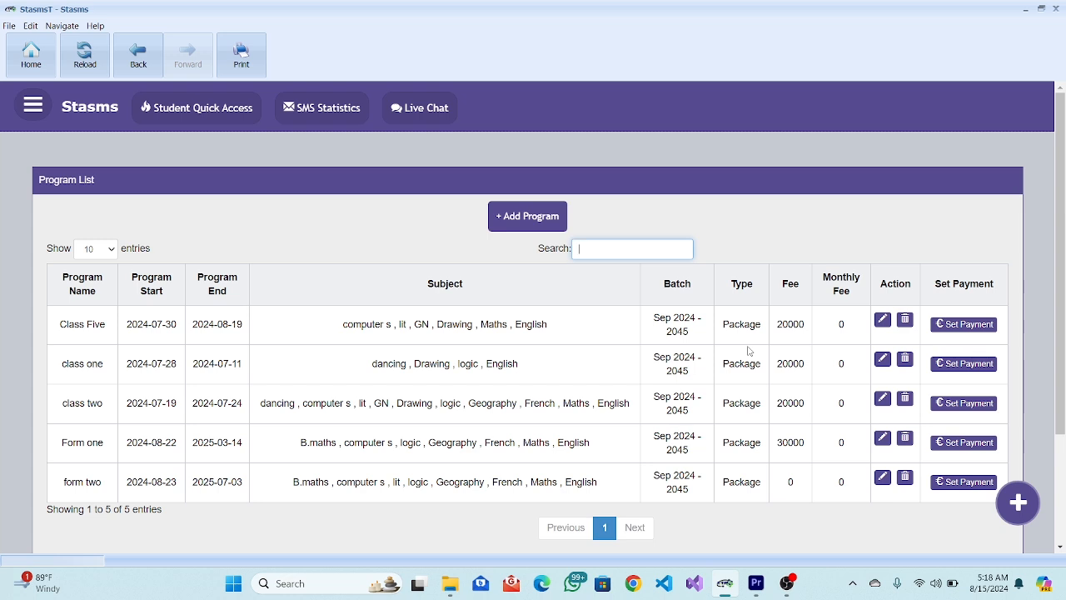
click(962, 324)
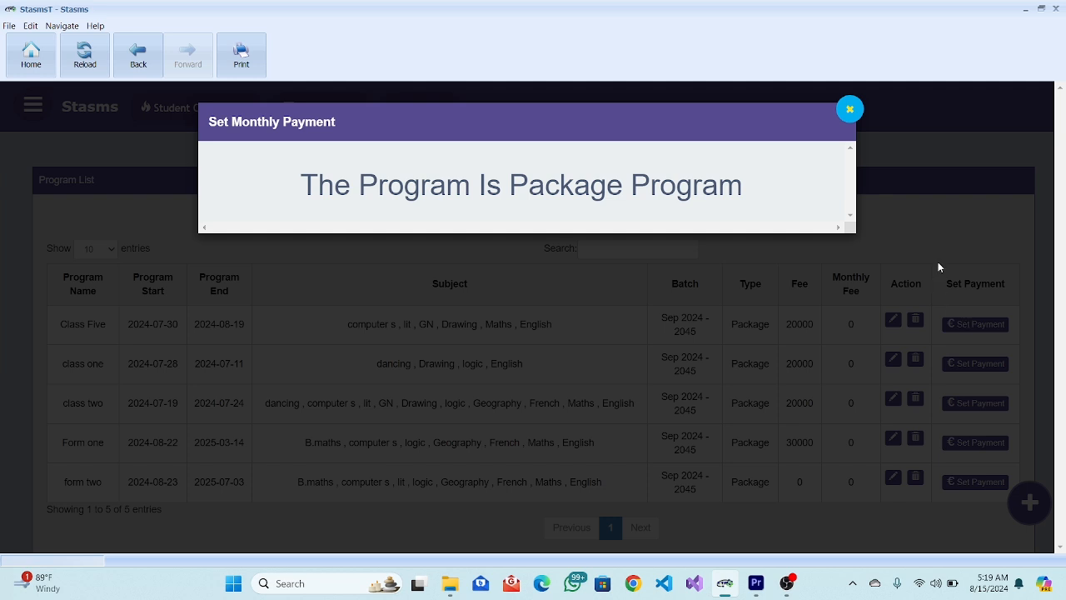
click(850, 109)
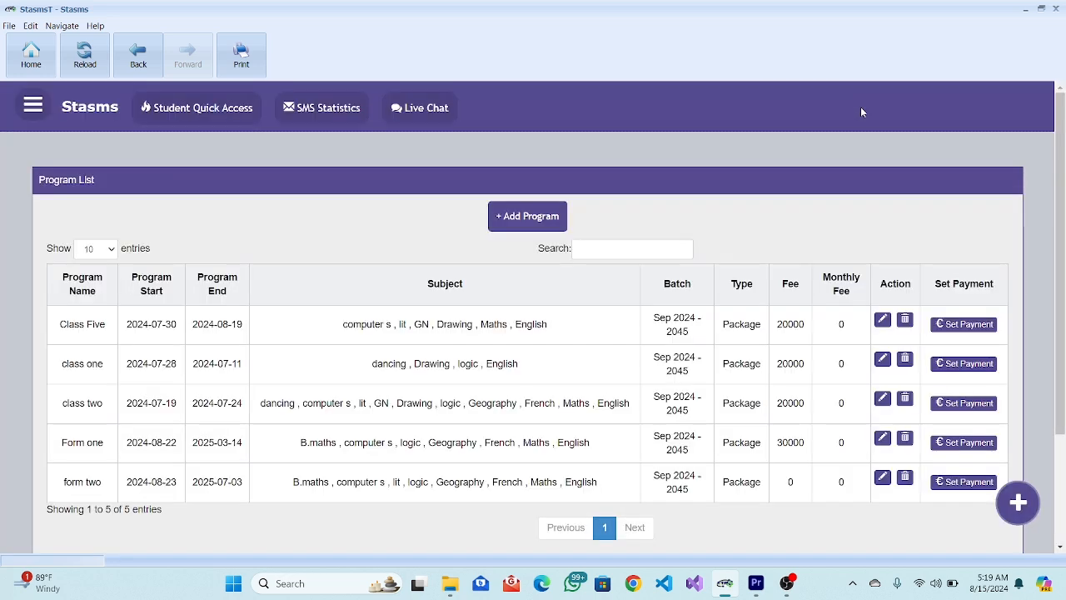
Open the side menu and expand Students to reveal Student List, Add Student and Attendence.
scroll(730, 290, down, 3)
scroll(729, 290, up, 3)
click(113, 251)
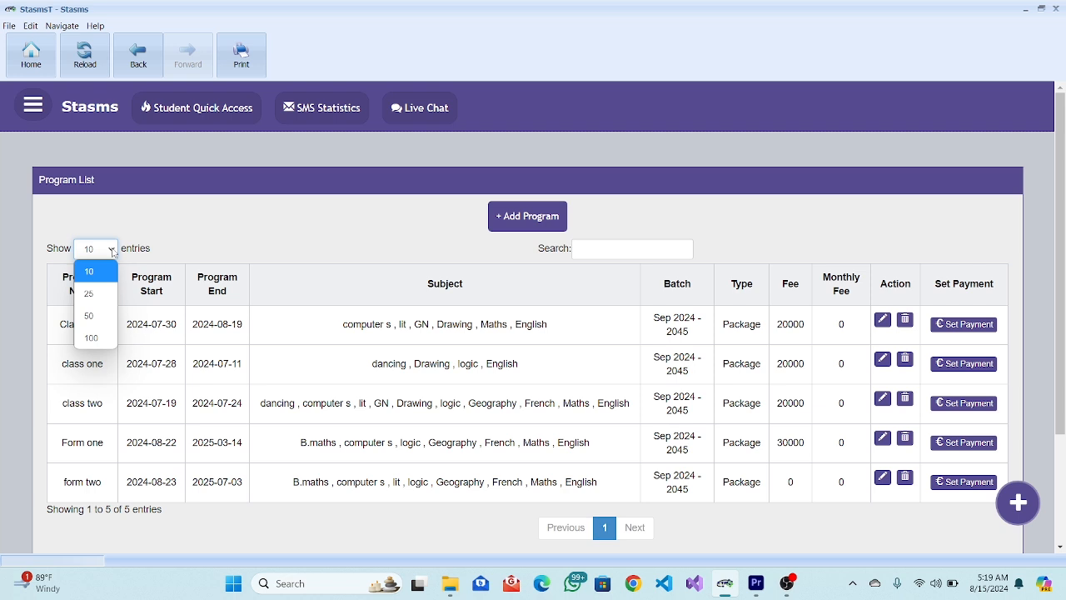
click(48, 103)
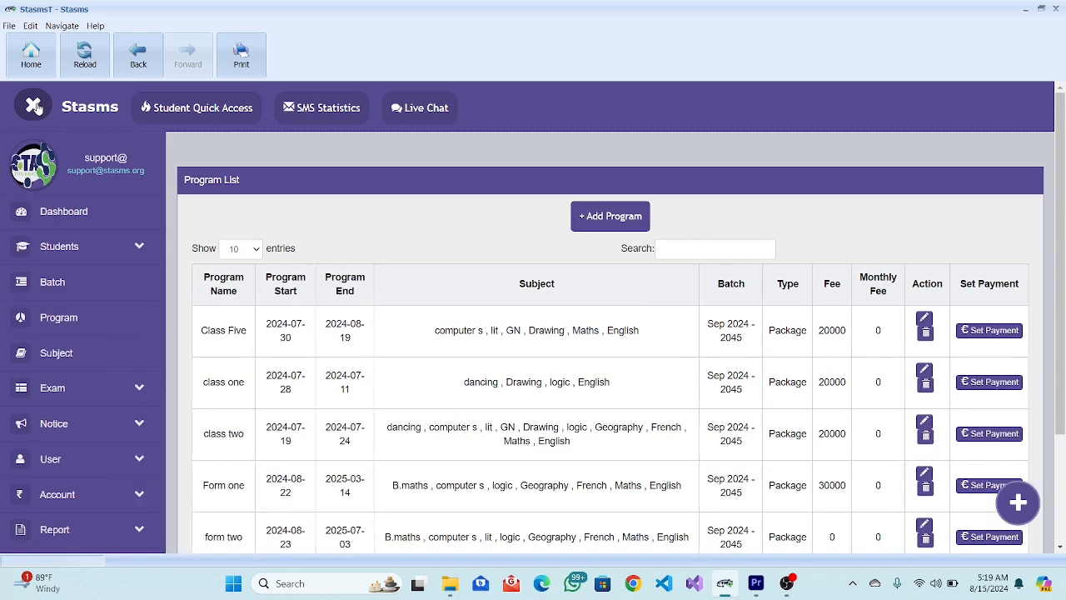
click(123, 250)
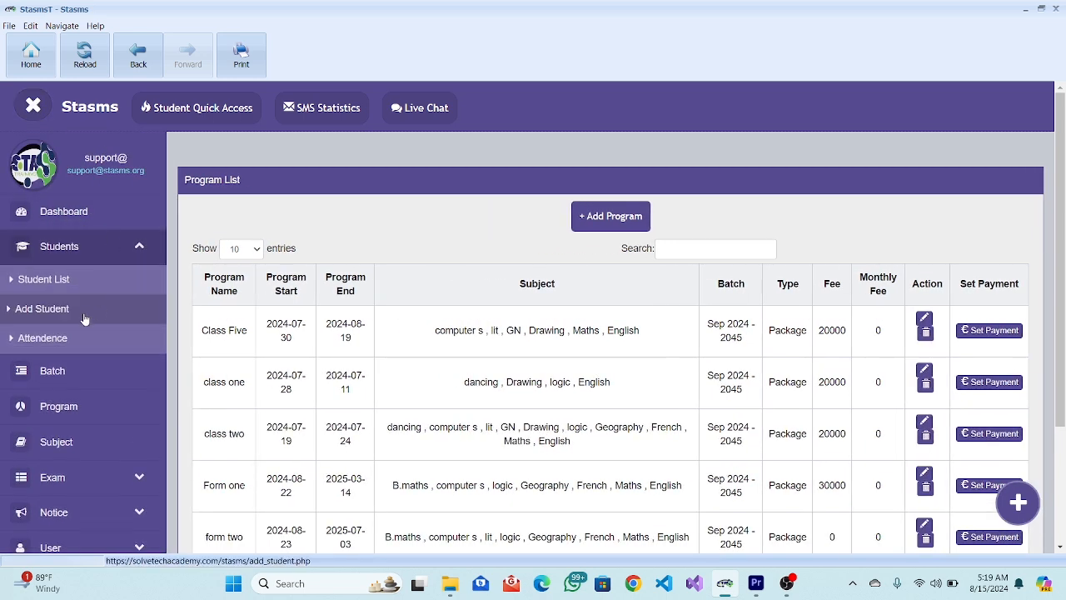
Start a new student and enter the student's full name, nickname, father's and mother's names.
click(84, 319)
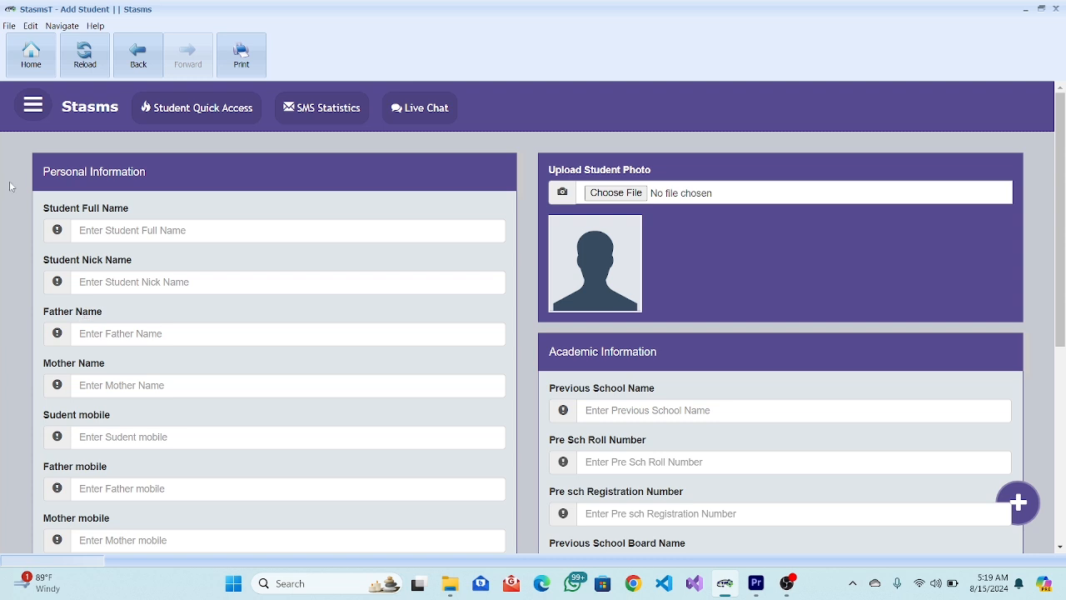
click(167, 234)
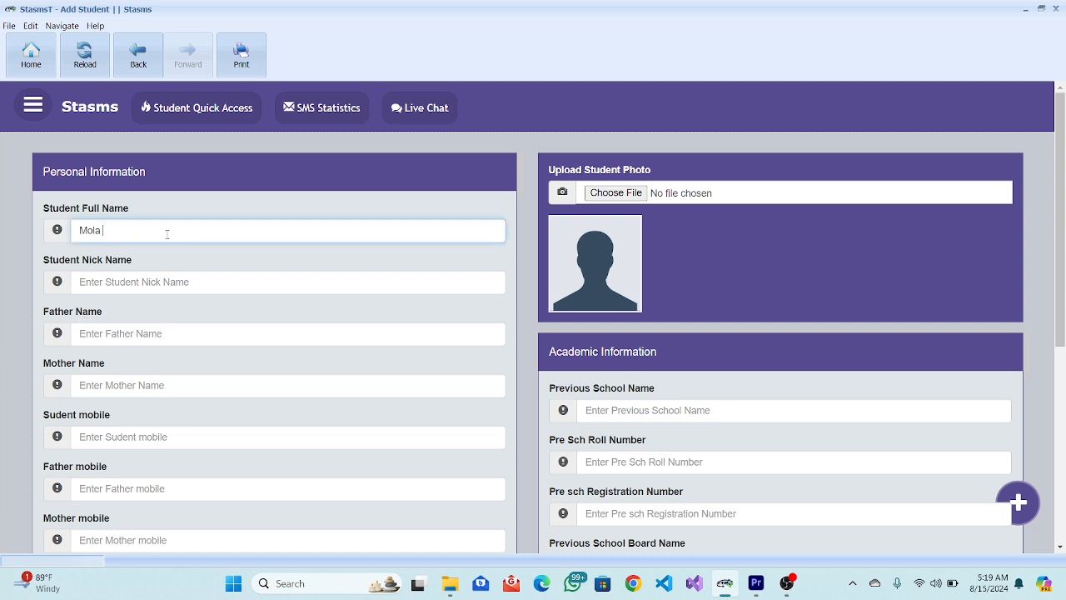
click(149, 283)
text(Denis)
click(128, 331)
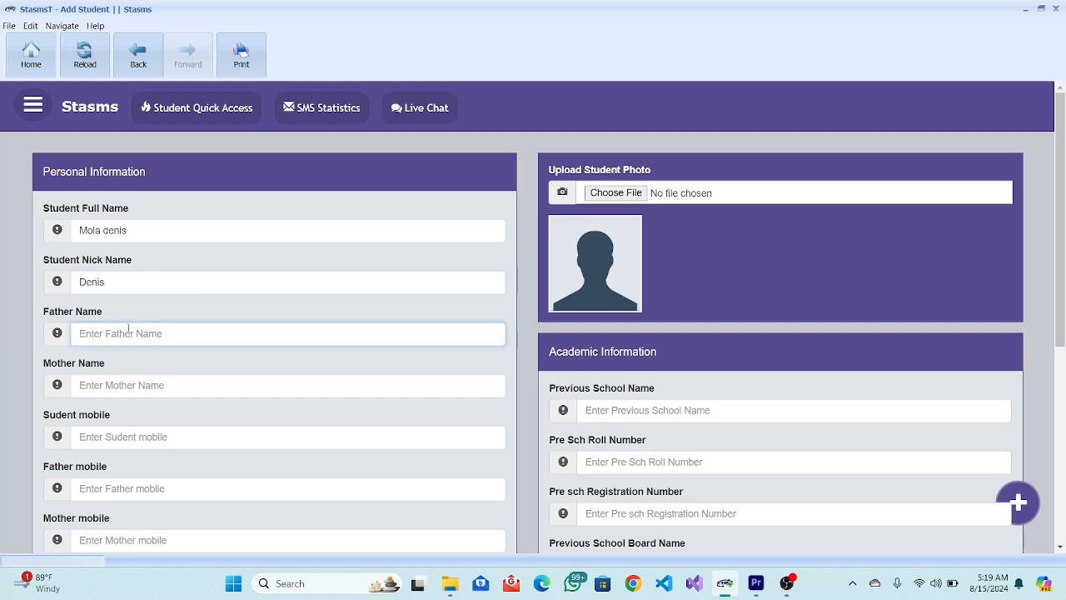
text(Denis father)
drag(164, 336, 77, 334)
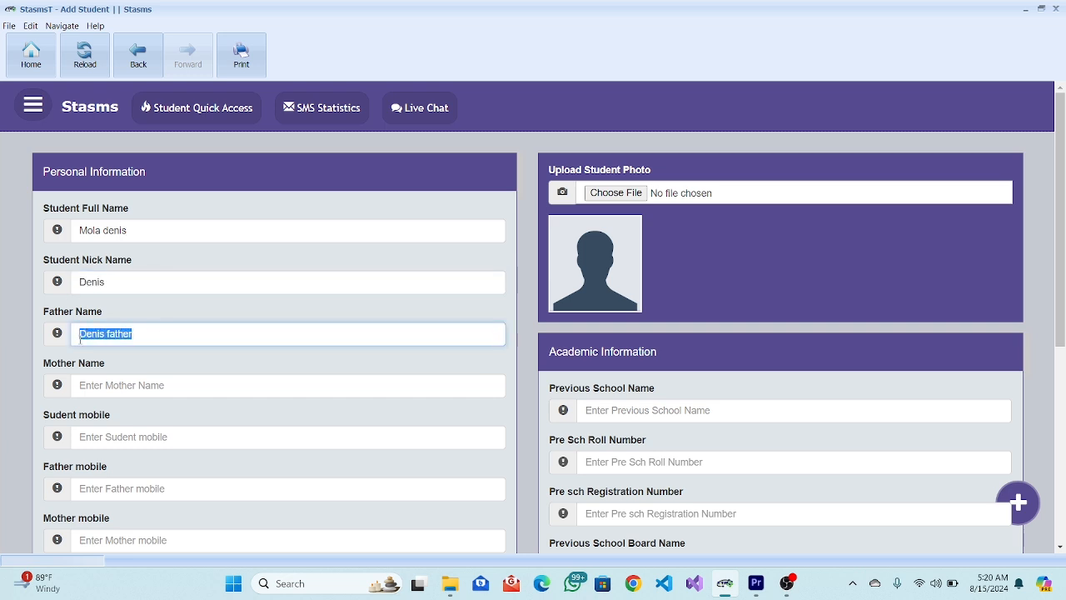
key(ctrl+c)
click(148, 383)
key(ctrl+v)
key(BackSpace)
key(BackSpace)
key(BackSpace)
key(BackSpace)
key(BackSpace)
key(BackSpace)
text(mon)
Enter the student's mobile number, reuse it for father and mother mobiles, and fill in the email.
click(113, 439)
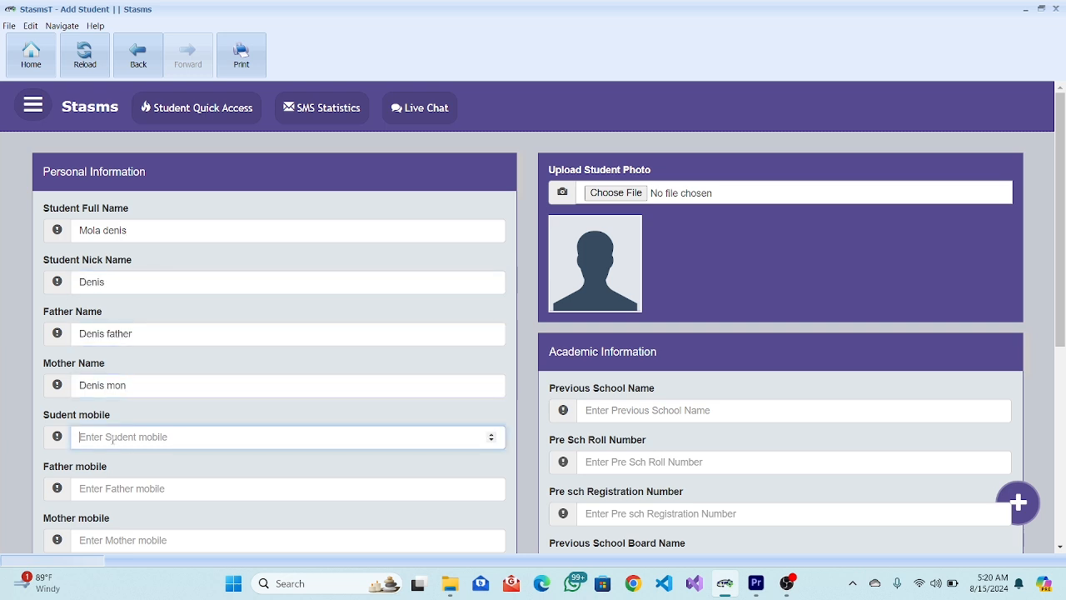
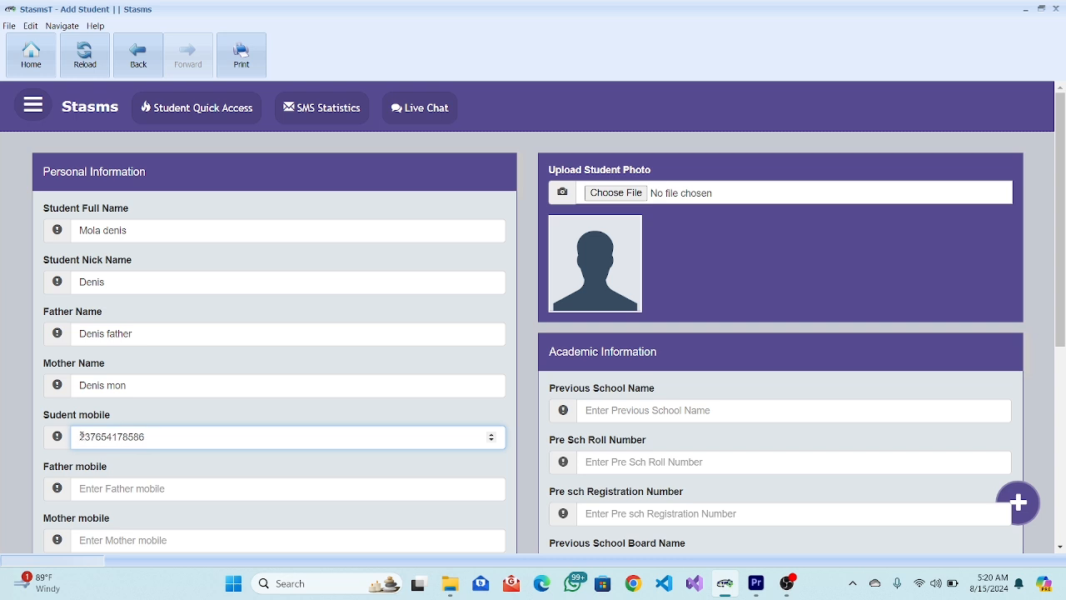
text(+)
key(ctrl+a)
key(ctrl+c)
key(Tab)
key(ctrl+v)
key(Tab)
key(ctrl+v)
key(Tab)
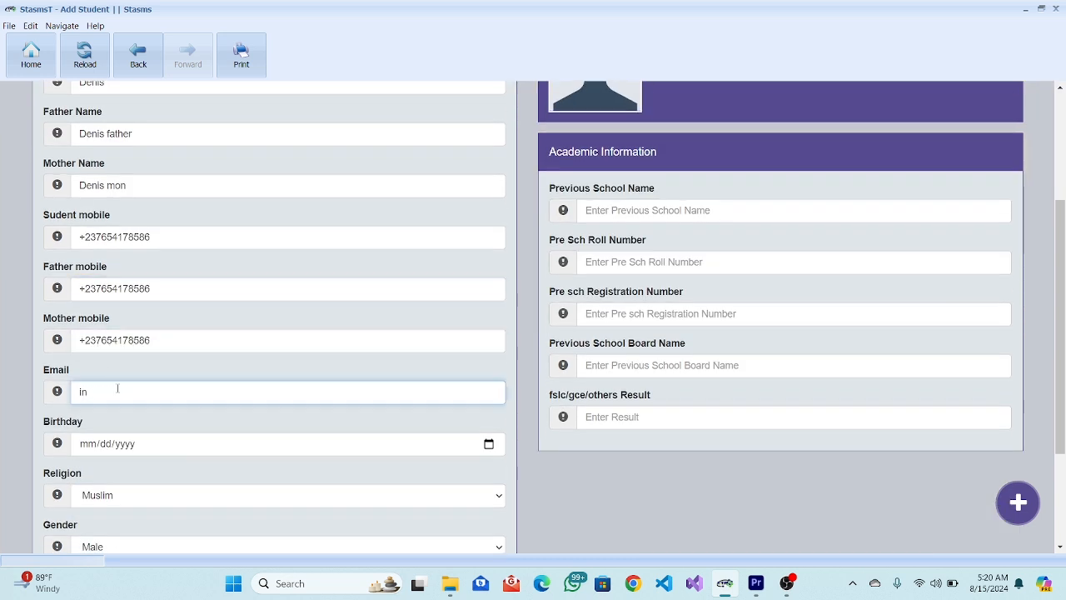
click(489, 443)
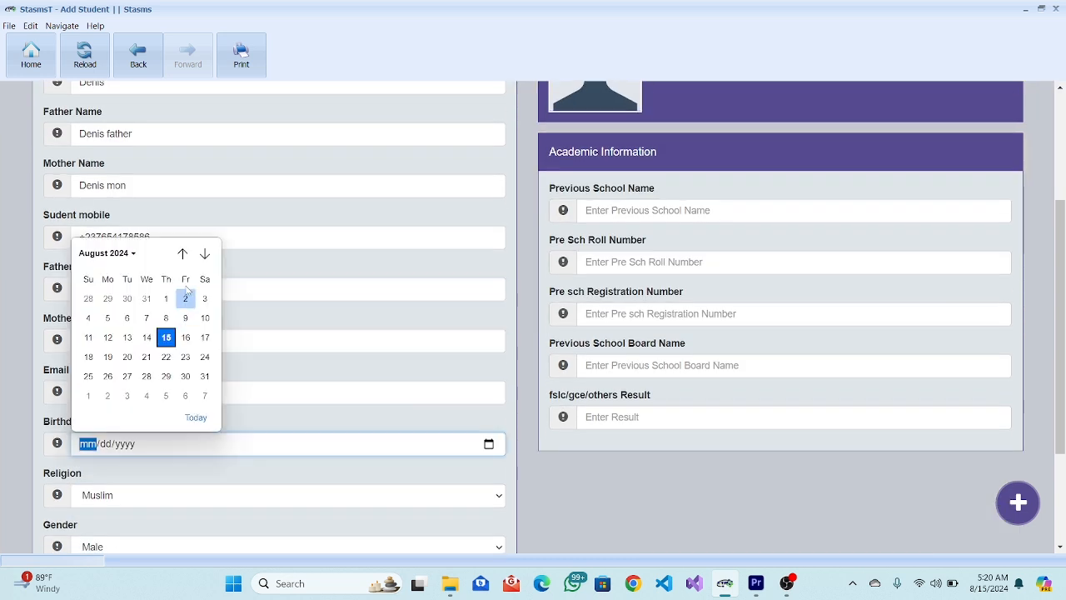
click(106, 252)
scroll(141, 316, up, 10)
click(169, 375)
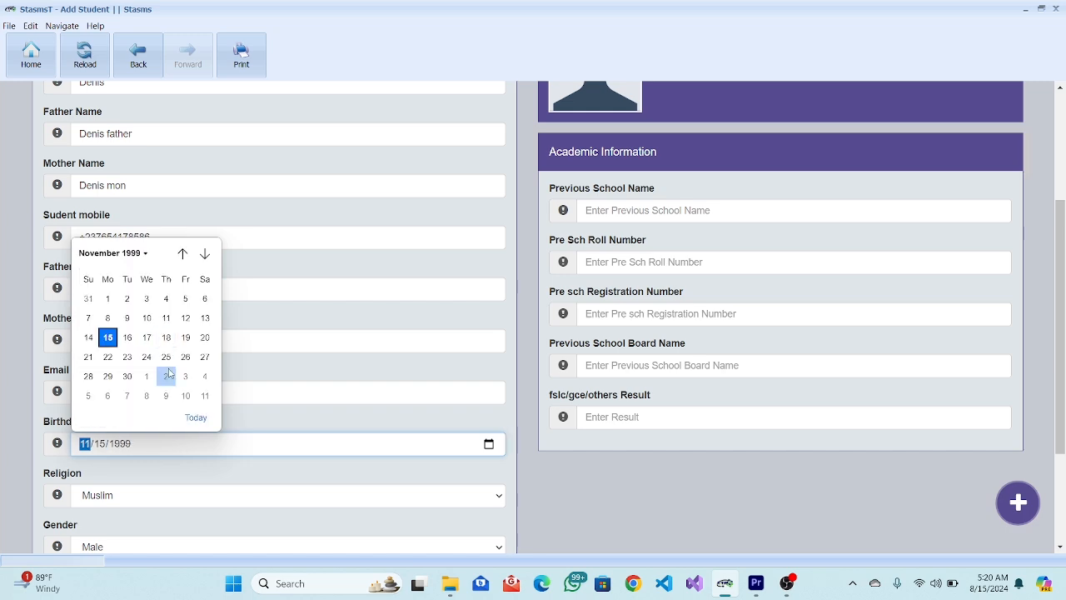
click(166, 376)
click(125, 496)
click(126, 543)
scroll(126, 500, down, 3)
click(89, 386)
click(93, 406)
click(117, 437)
Enter the student's home address and attach jay.jpg as the student photo.
text(Newton)
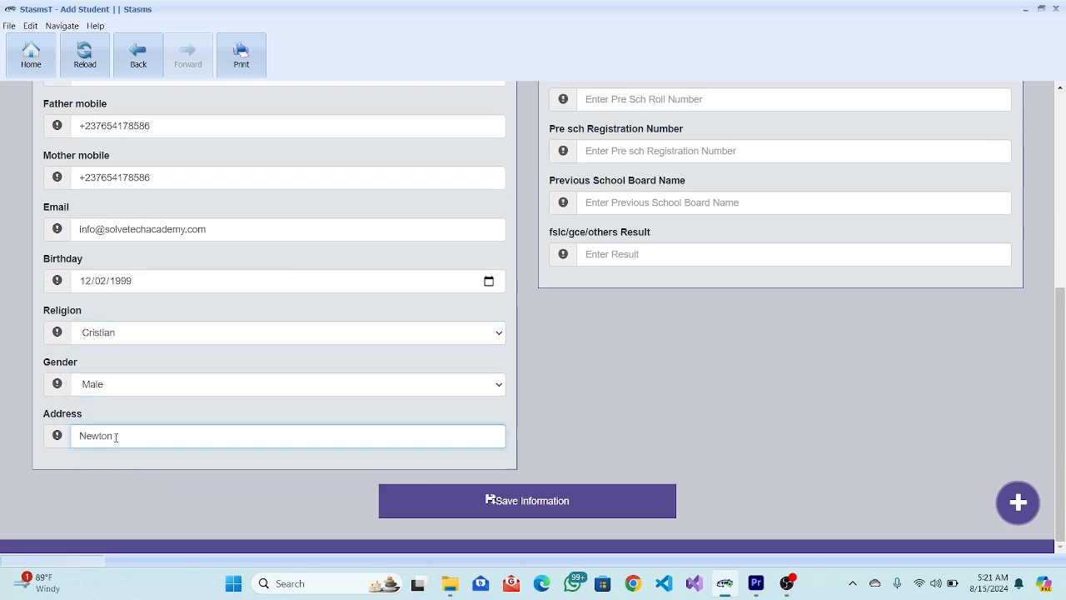
text( Airport douala)
scroll(603, 193, up, 5)
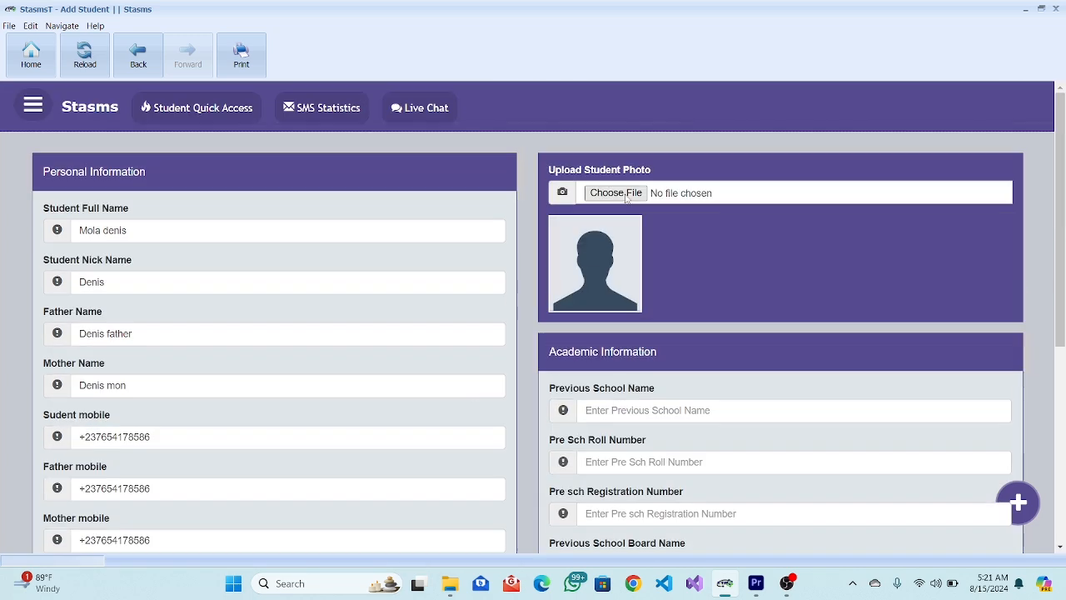
click(616, 193)
scroll(224, 208, down, 3)
click(175, 243)
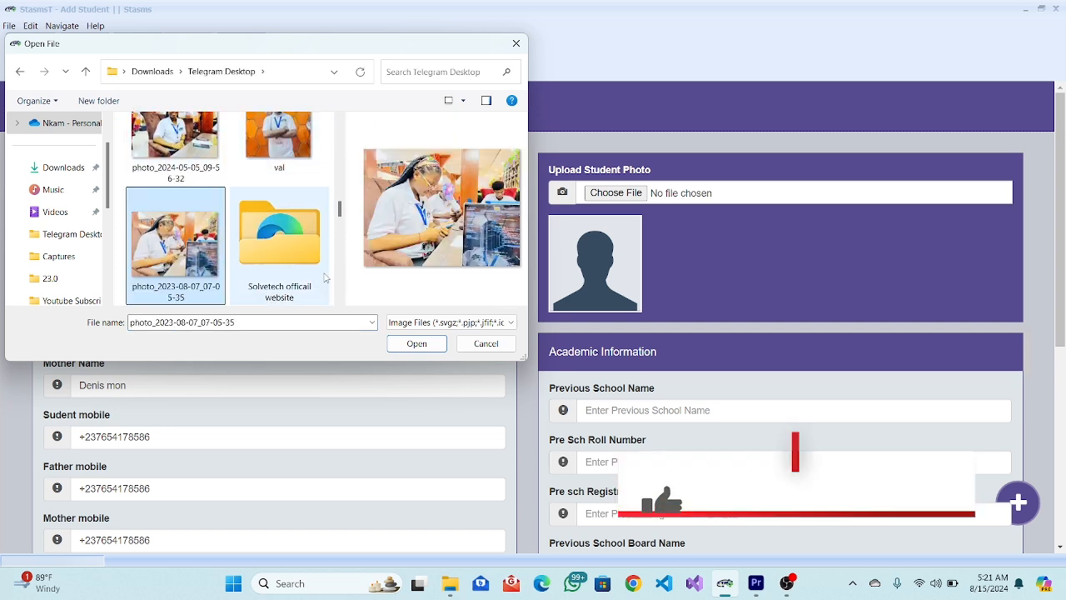
scroll(325, 278, down, 3)
click(185, 151)
click(416, 343)
Enter previous school 'Wisdom Bilingual Institute' with roll number 000000.
click(623, 408)
text(Wisdon)
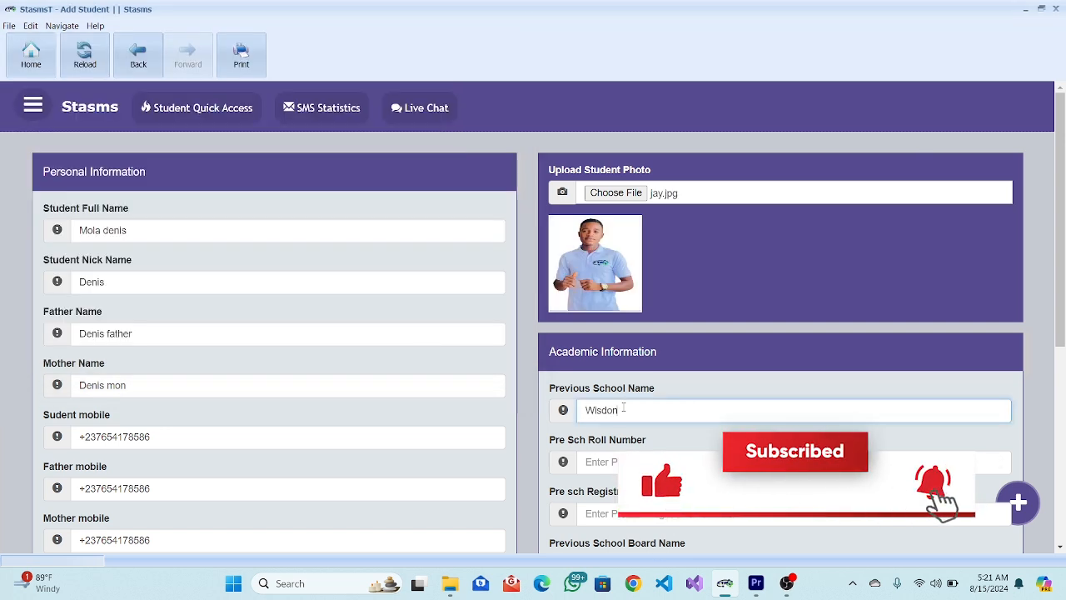
key(BackSpace)
text(m Bilingual Institute)
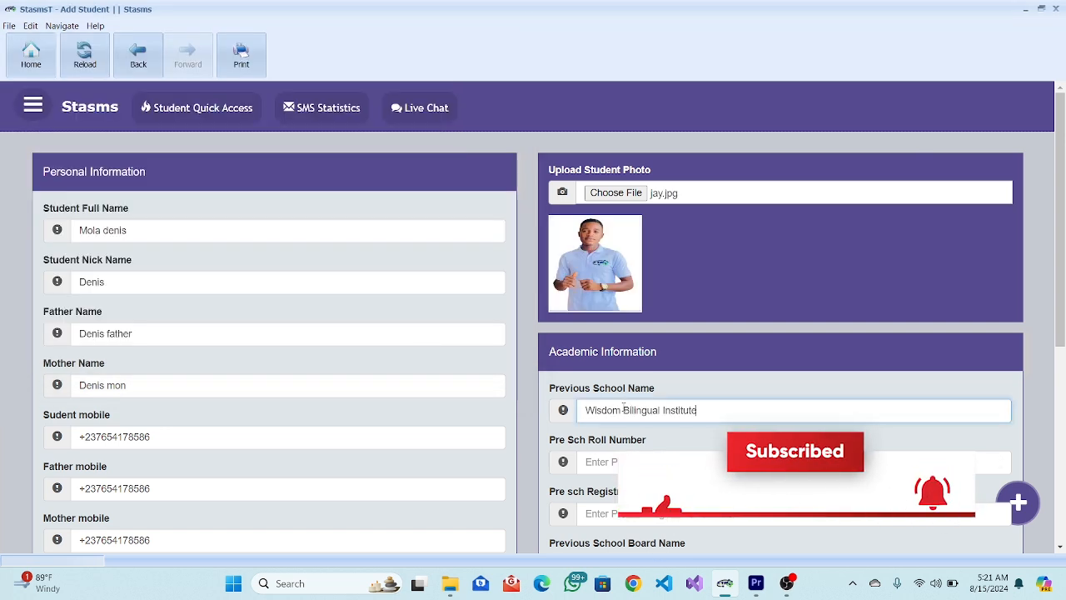
click(615, 462)
text(000000)
Fill in registration number 0000000, board 'Wisdom Center' and result 10.
scroll(596, 441, down, 1)
click(592, 402)
text(0000000)
scroll(592, 403, down, 1)
click(593, 359)
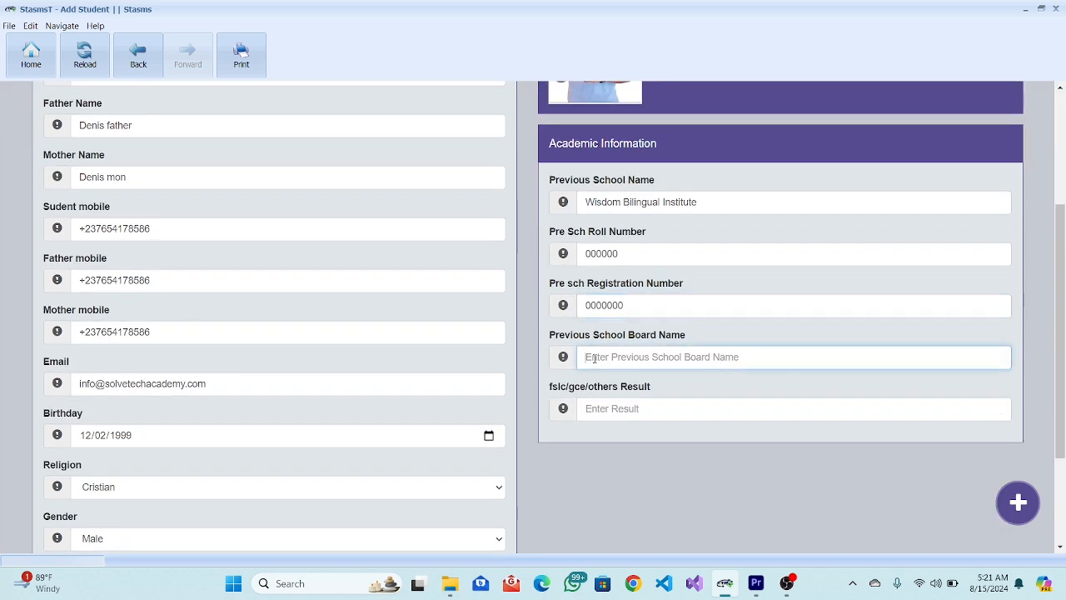
text(Wisdom Center)
click(607, 407)
text(10)
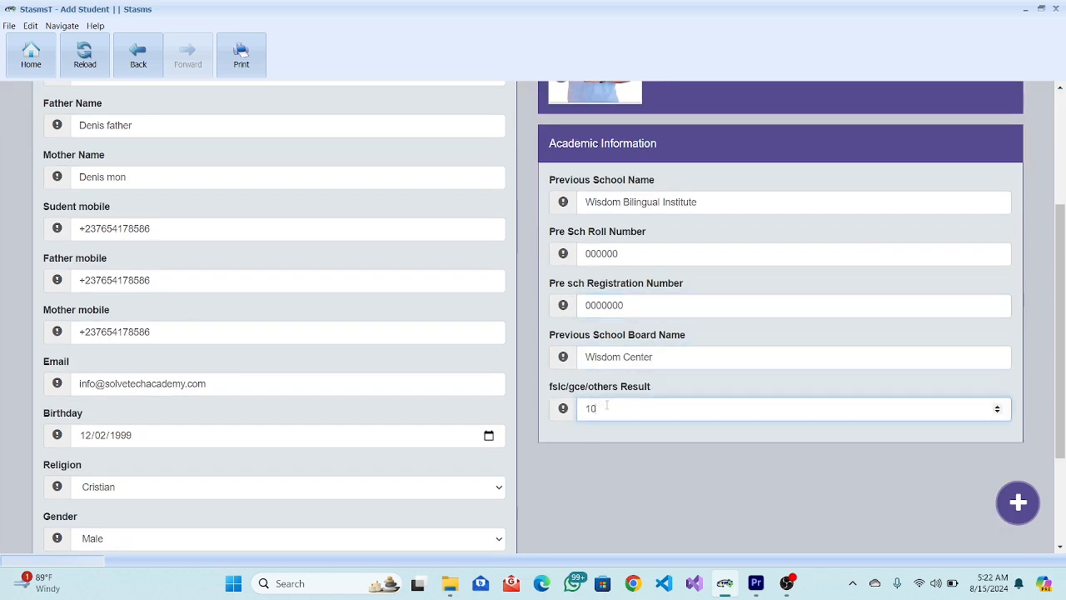
scroll(606, 406, down, 2)
scroll(605, 409, up, 3)
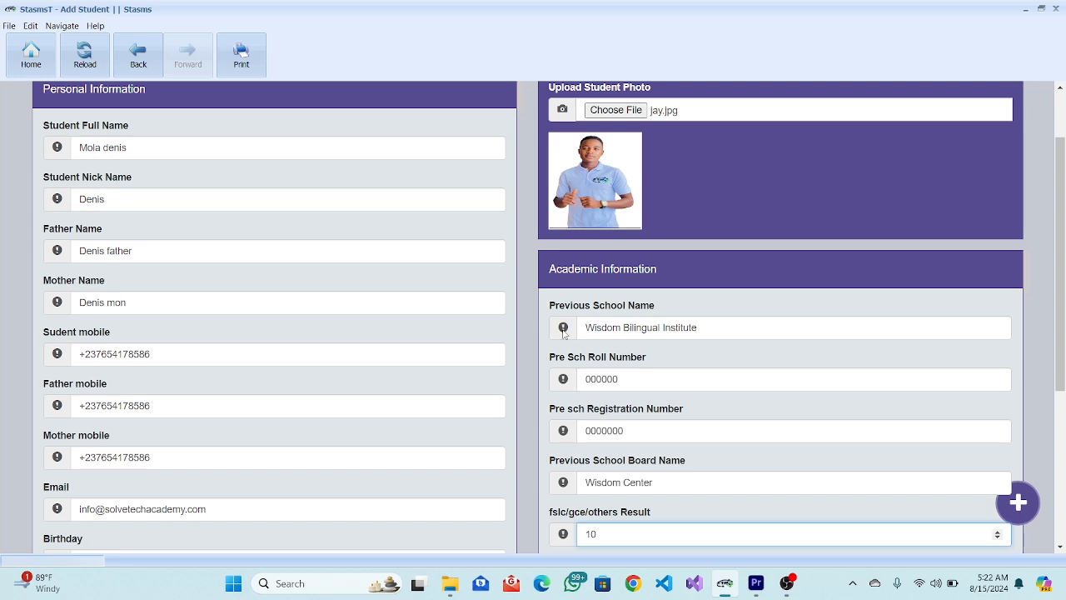
ctrl+scroll(563, 331, up, 5)
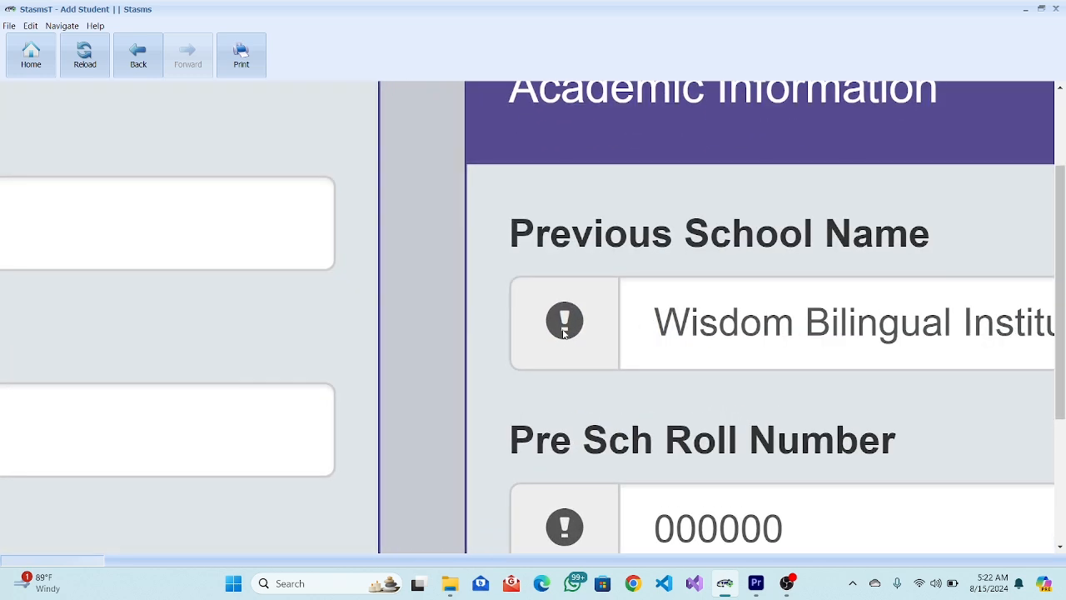
ctrl+scroll(563, 332, down, 5)
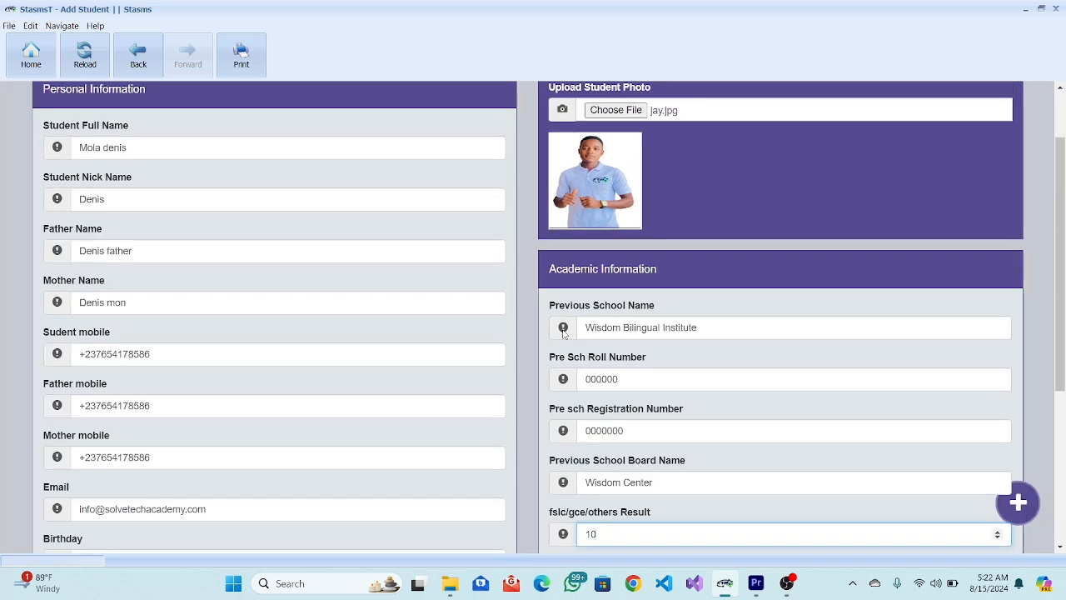
scroll(564, 334, down, 1)
scroll(563, 334, up, 1)
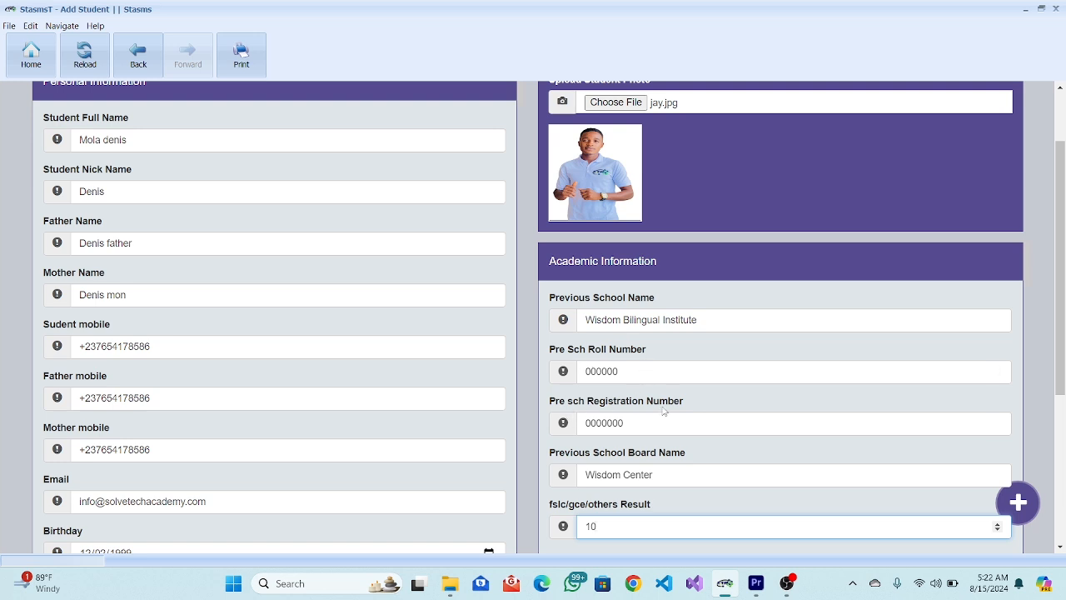
scroll(664, 459, down, 1)
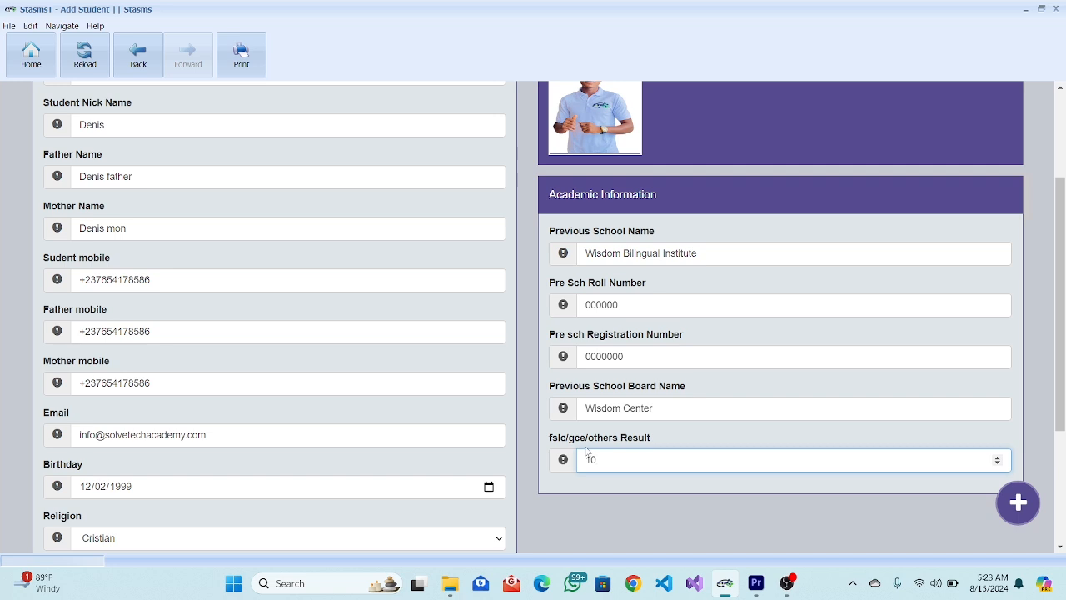
scroll(587, 450, down, 2)
scroll(586, 450, up, 5)
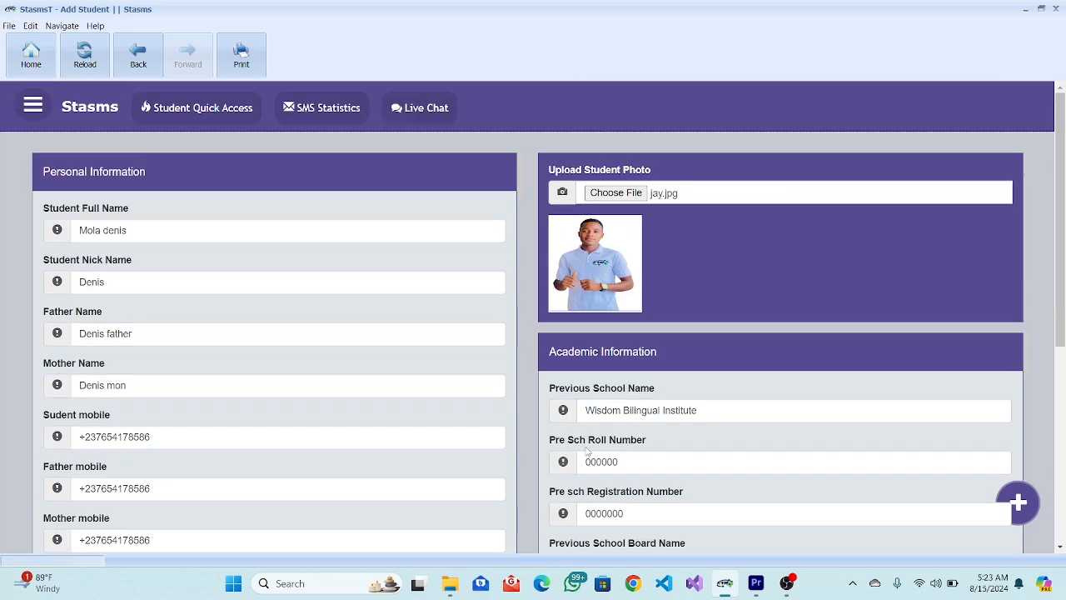
scroll(586, 450, down, 3)
scroll(585, 449, down, 2)
scroll(586, 450, up, 4)
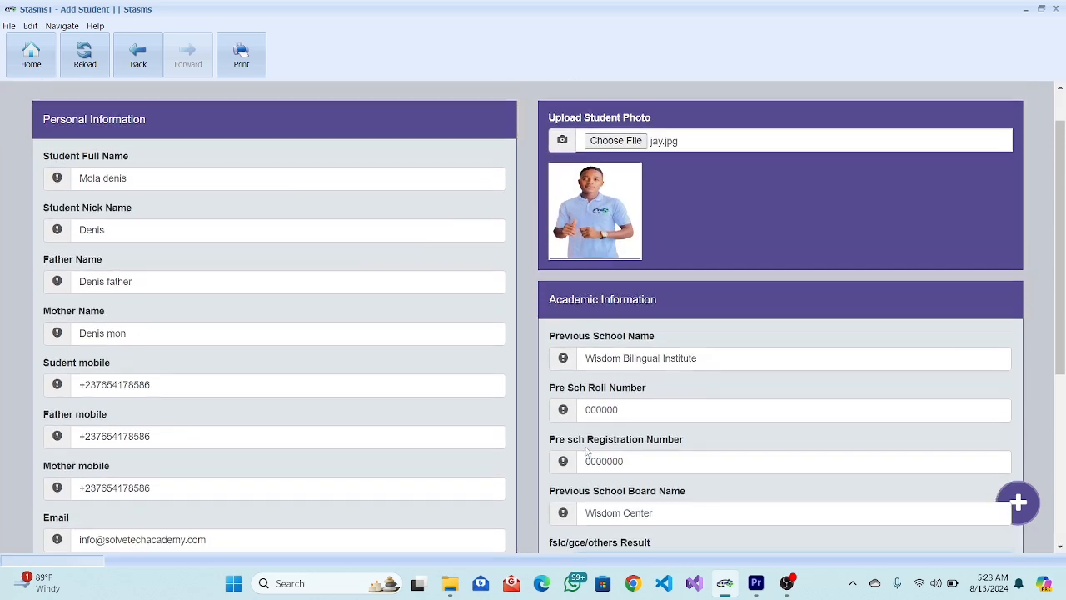
scroll(588, 451, up, 1)
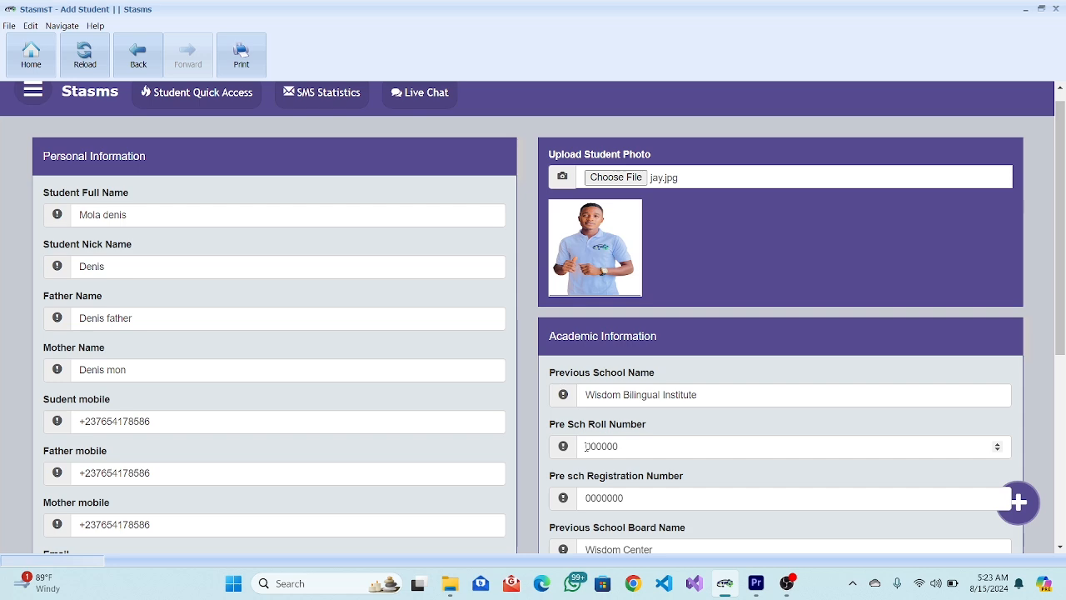
scroll(585, 447, down, 4)
Save the new student and scroll through the profile card and Info Panel details.
click(541, 503)
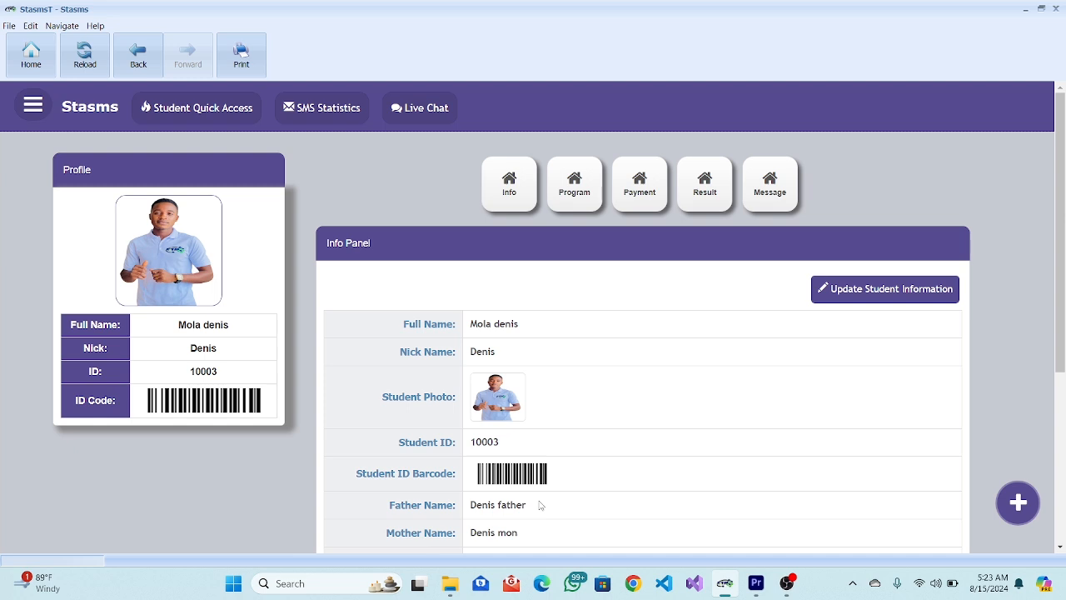
scroll(539, 505, down, 3)
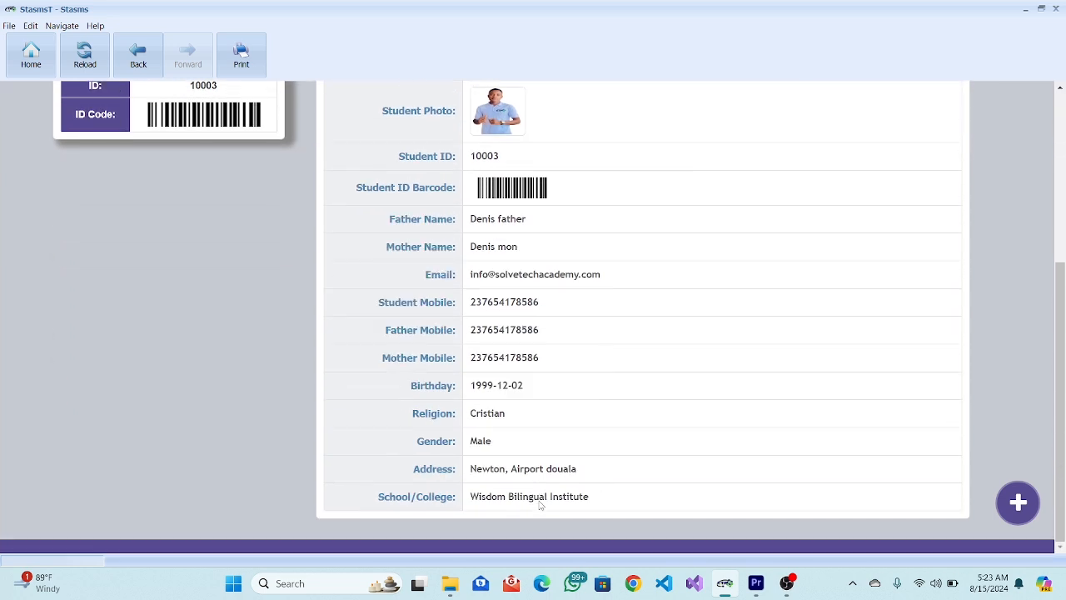
scroll(540, 505, up, 3)
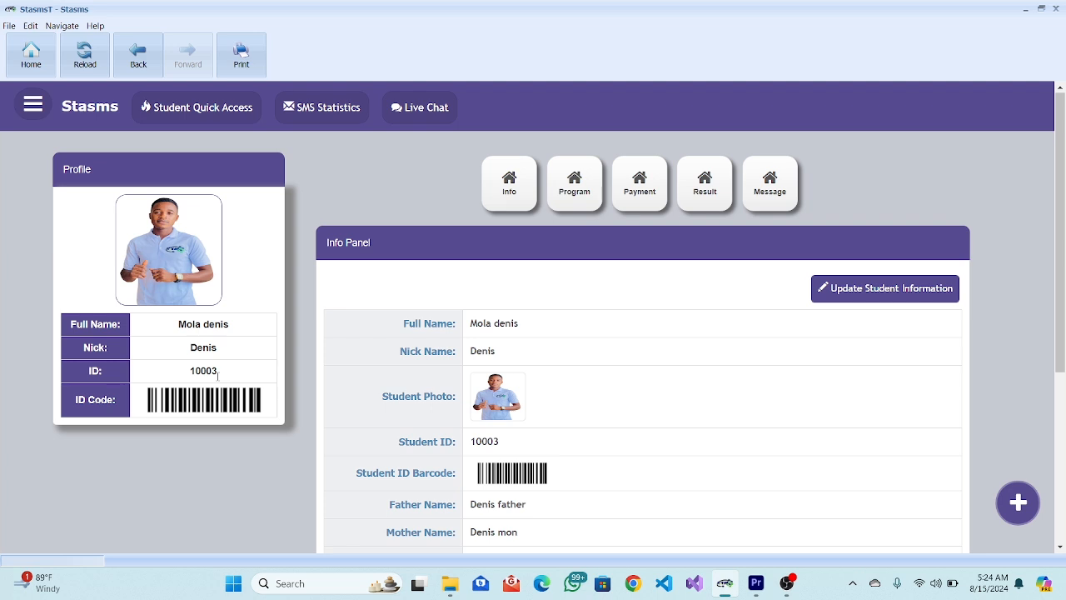
scroll(218, 376, down, 4)
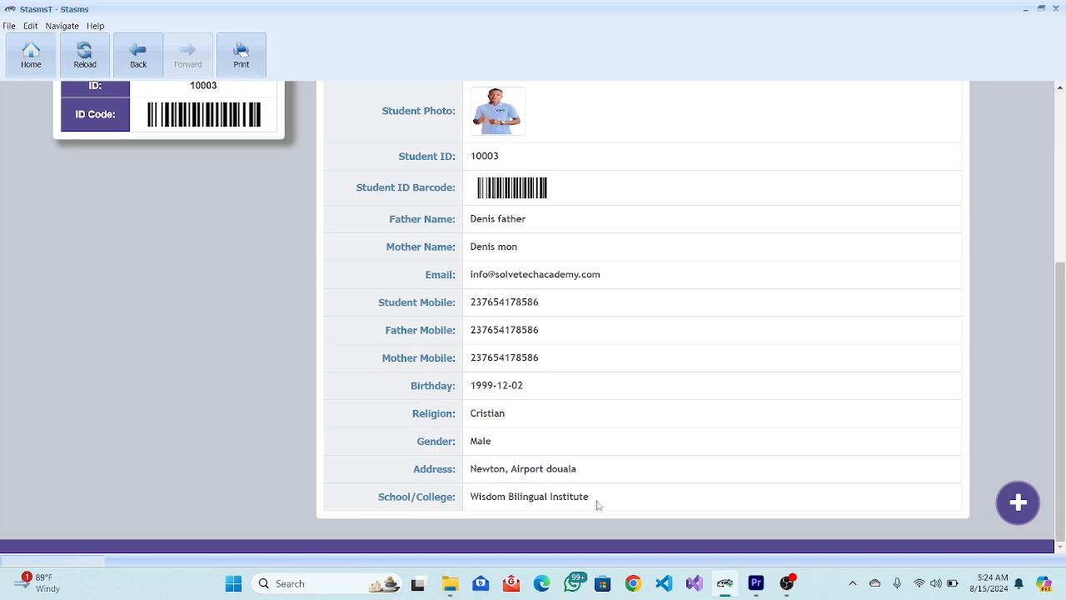
ctrl+scroll(512, 373, up, 7)
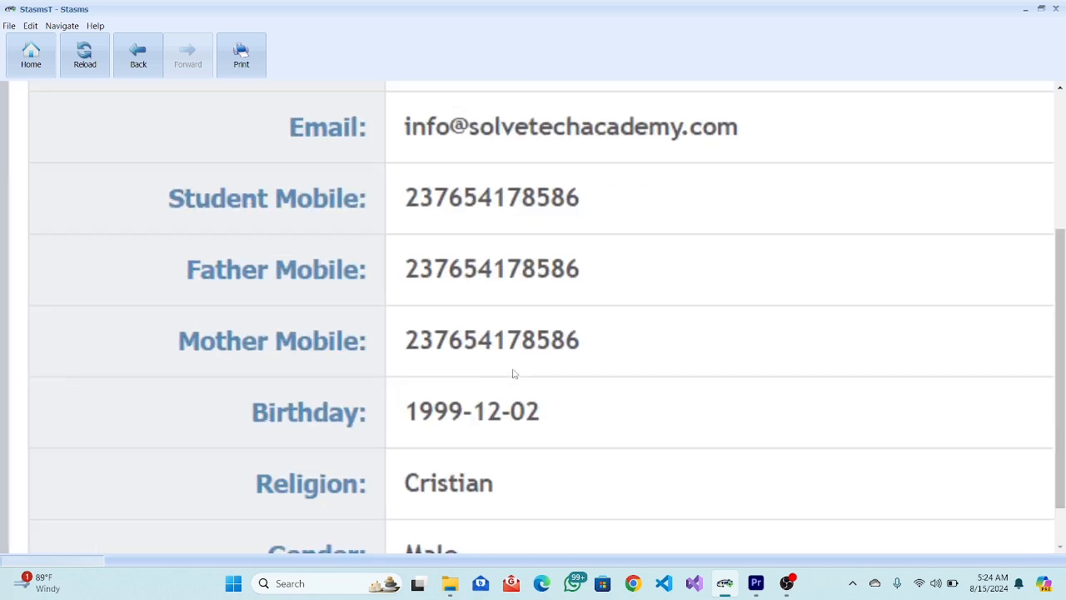
scroll(513, 373, up, 8)
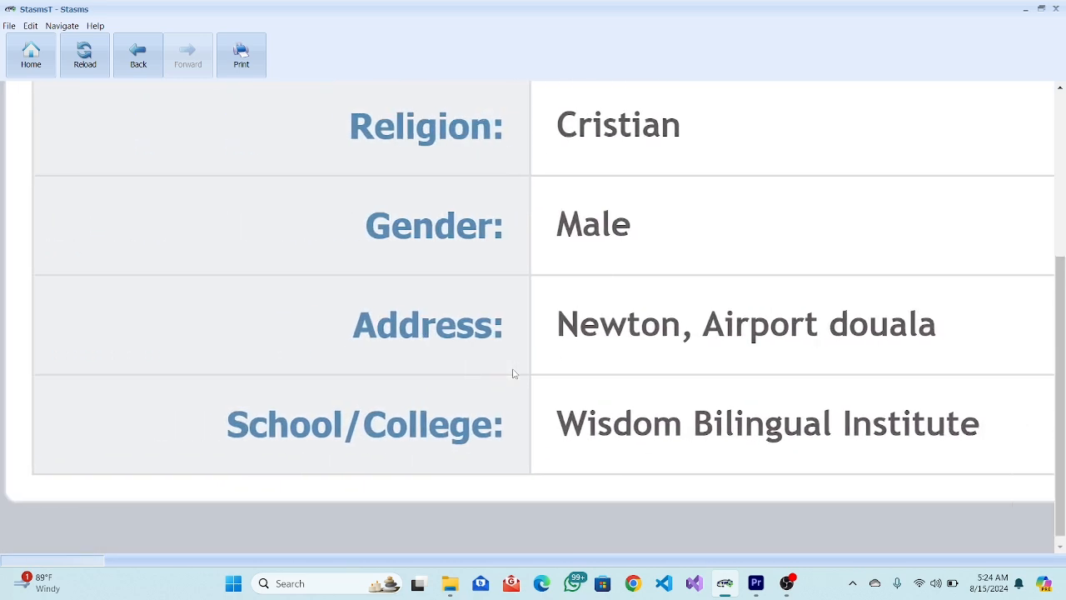
scroll(513, 373, up, 1)
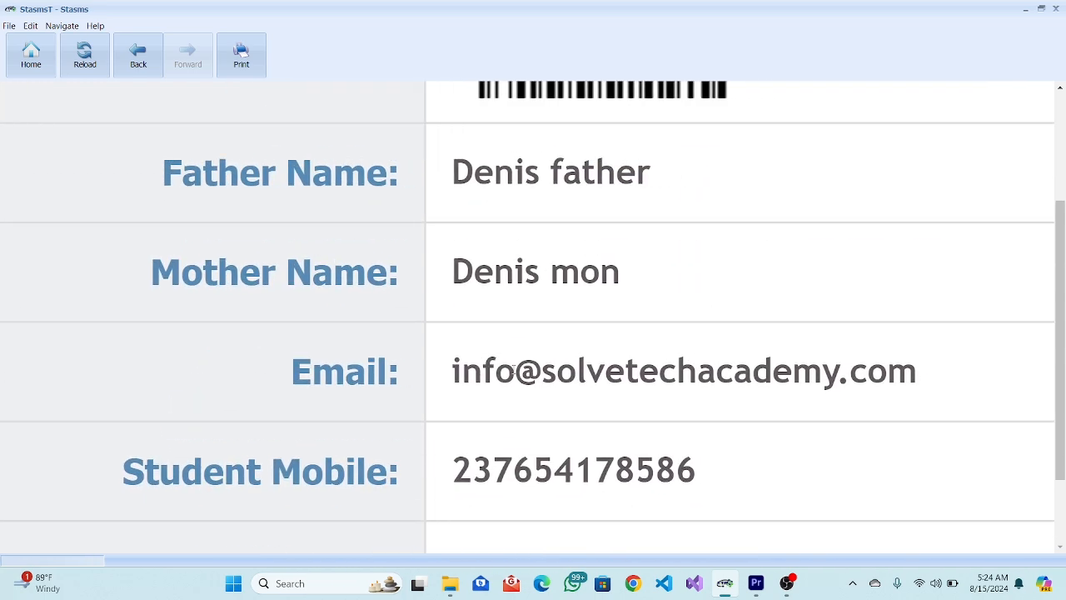
scroll(513, 371, up, 3)
scroll(513, 374, down, 1)
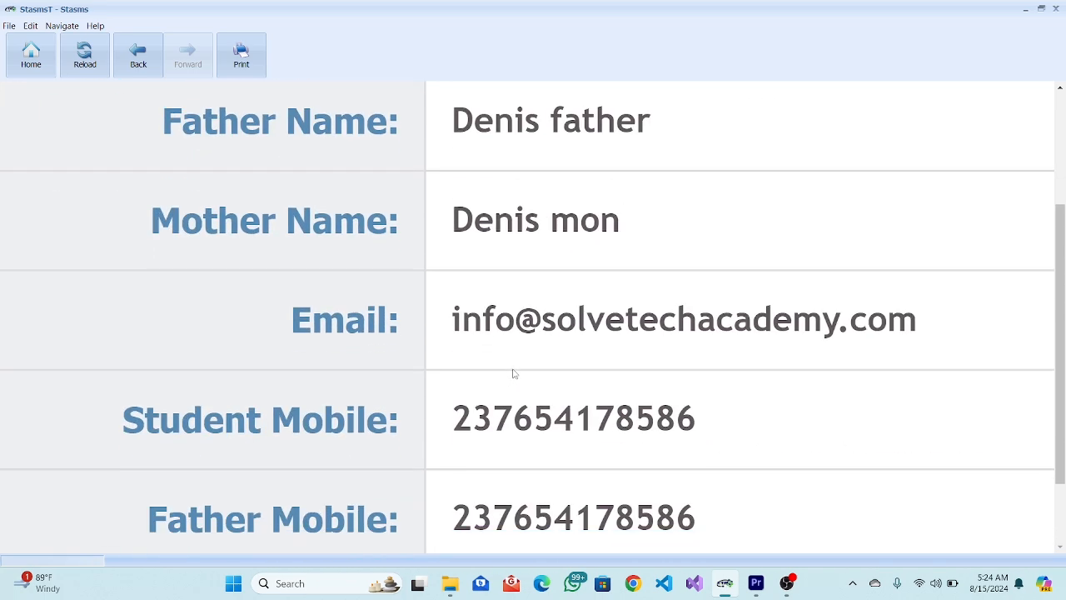
scroll(567, 454, down, 2)
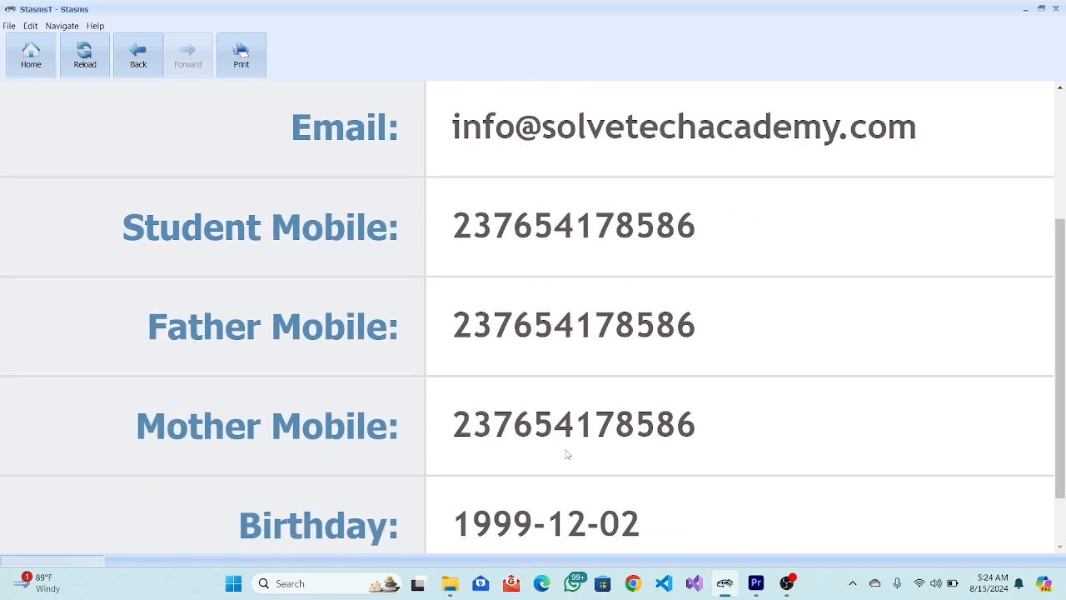
scroll(566, 454, up, 7)
scroll(566, 454, down, 2)
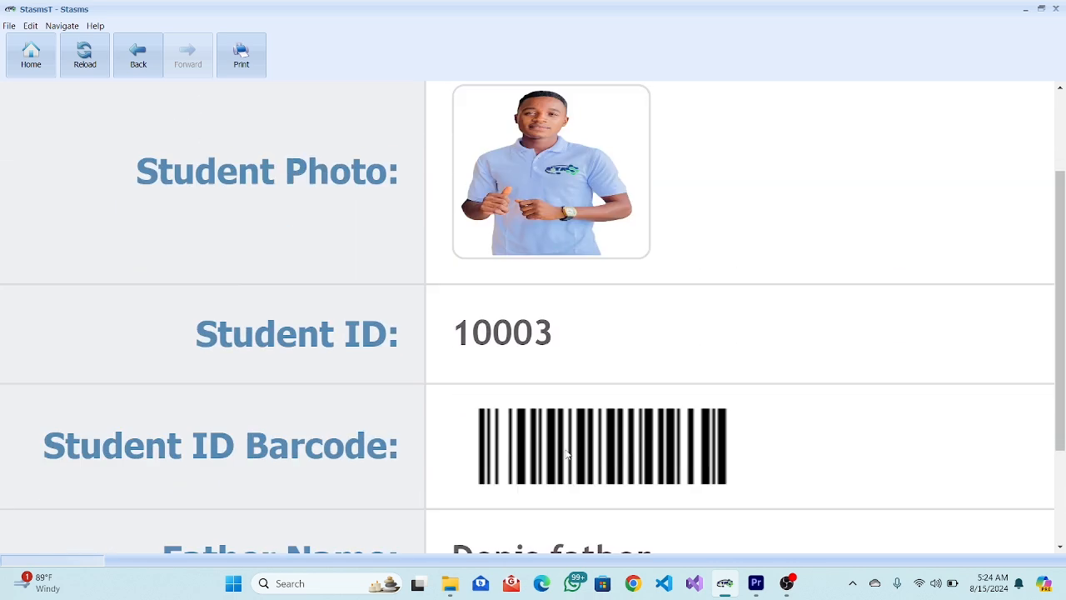
scroll(567, 454, up, 6)
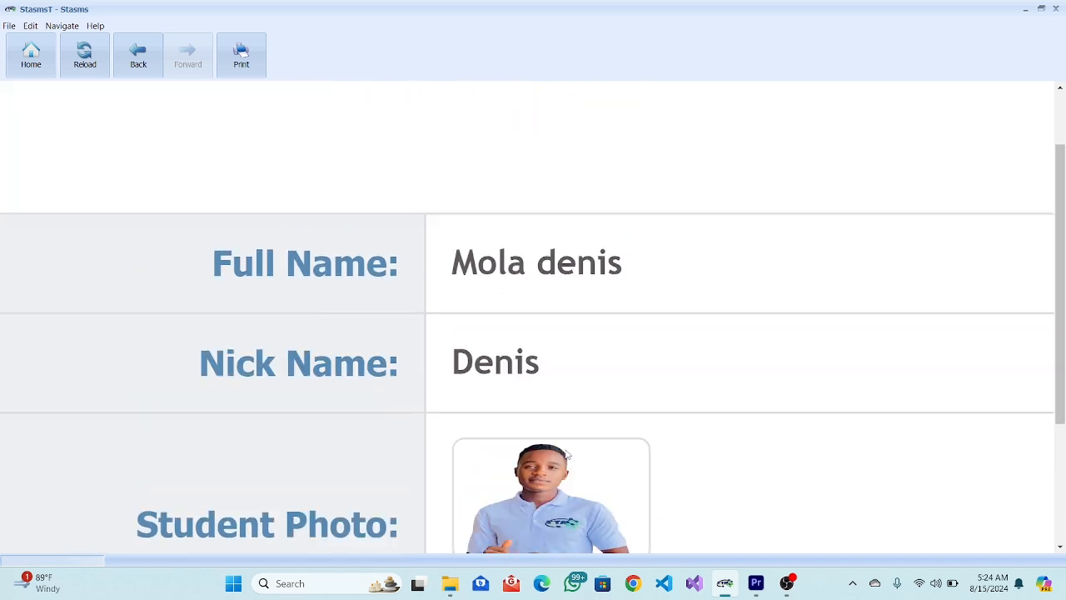
scroll(567, 454, down, 3)
scroll(566, 454, down, 1)
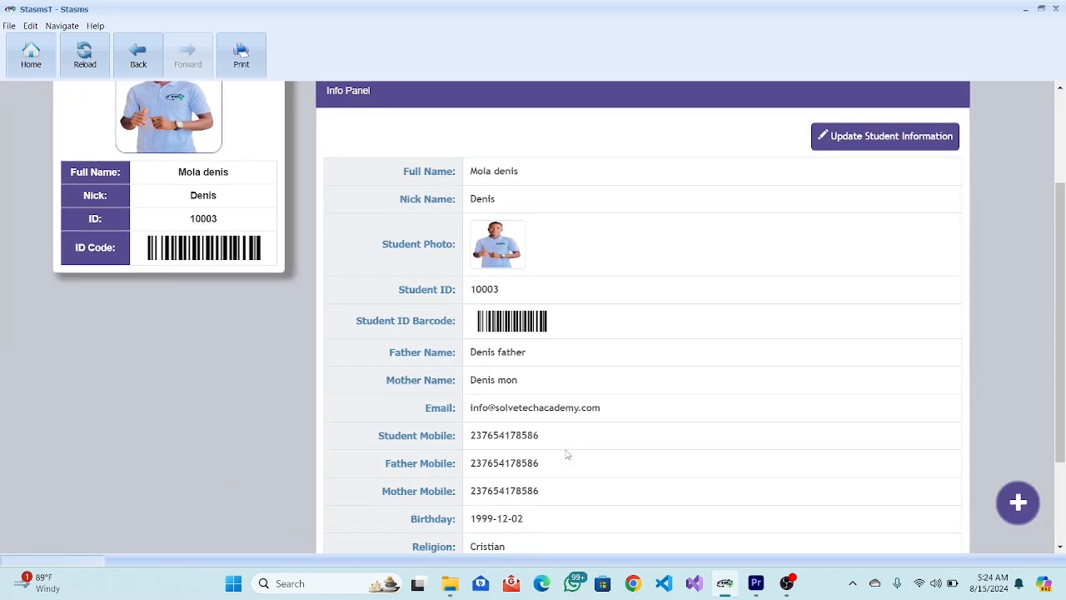
scroll(567, 454, down, 3)
scroll(567, 453, up, 5)
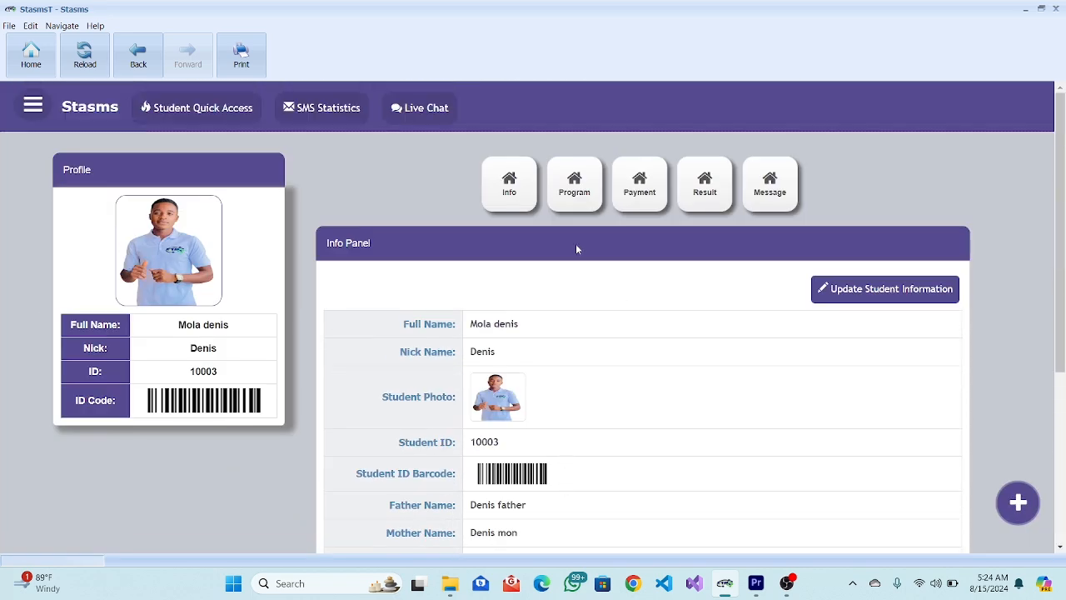
Enrol the student in program form two, batch Sep 2024 - 2045, via the Program panel.
click(574, 188)
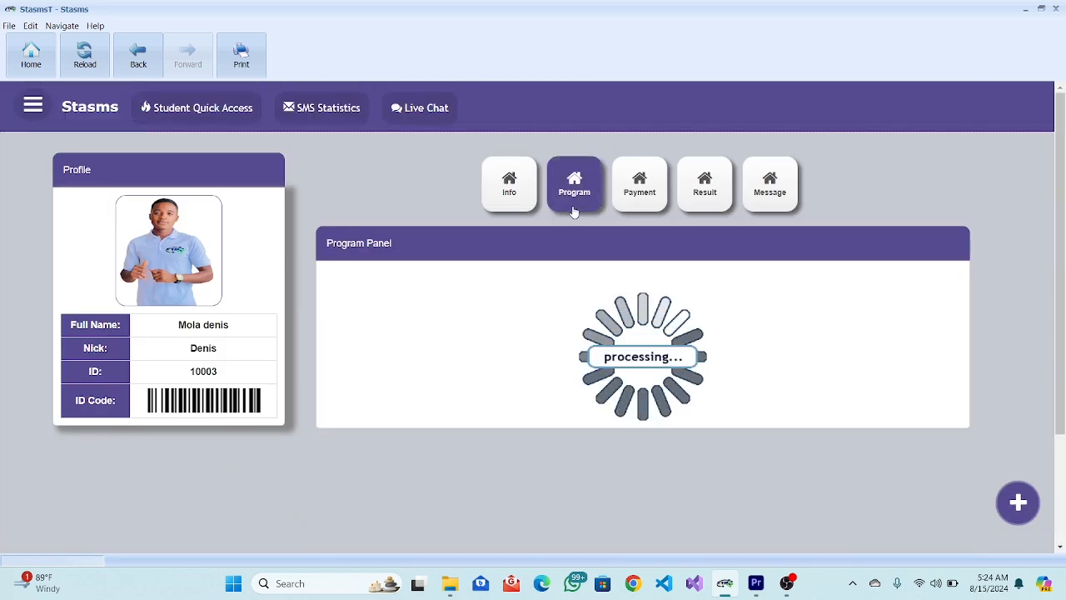
click(912, 278)
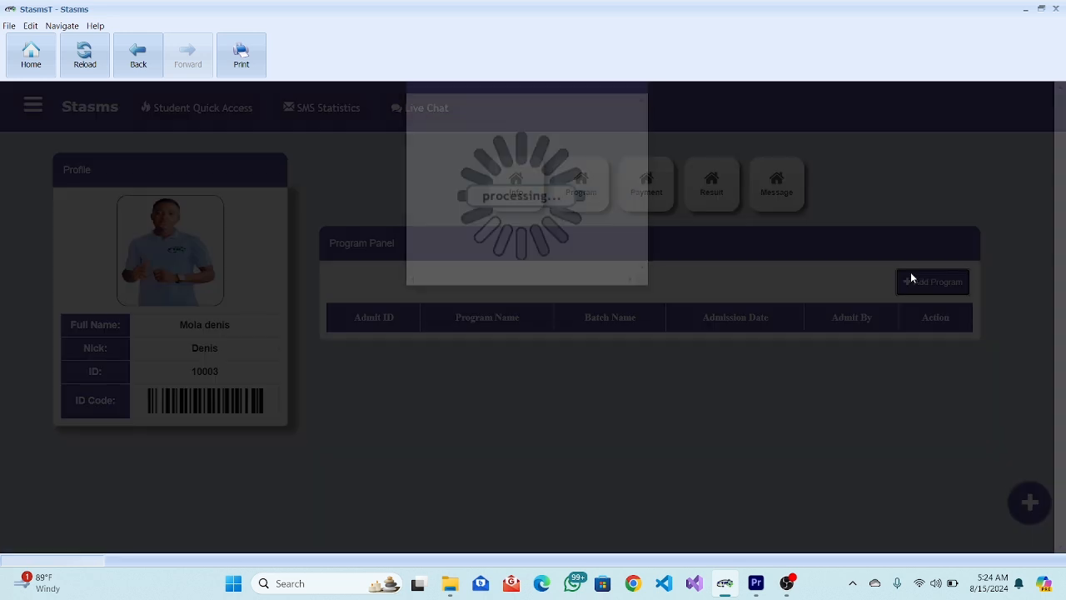
click(576, 193)
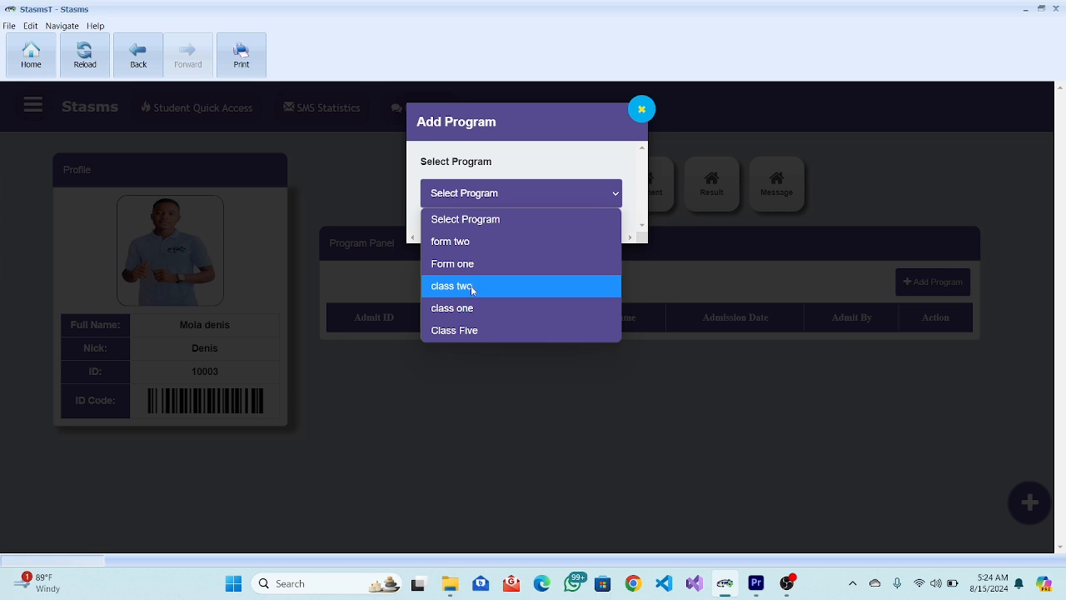
click(452, 247)
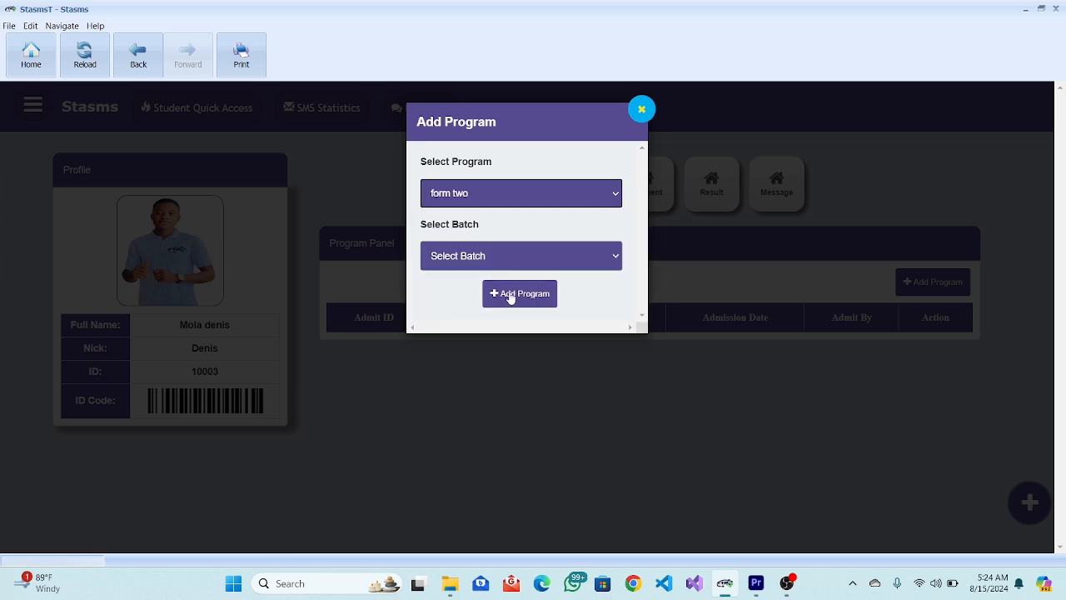
click(497, 264)
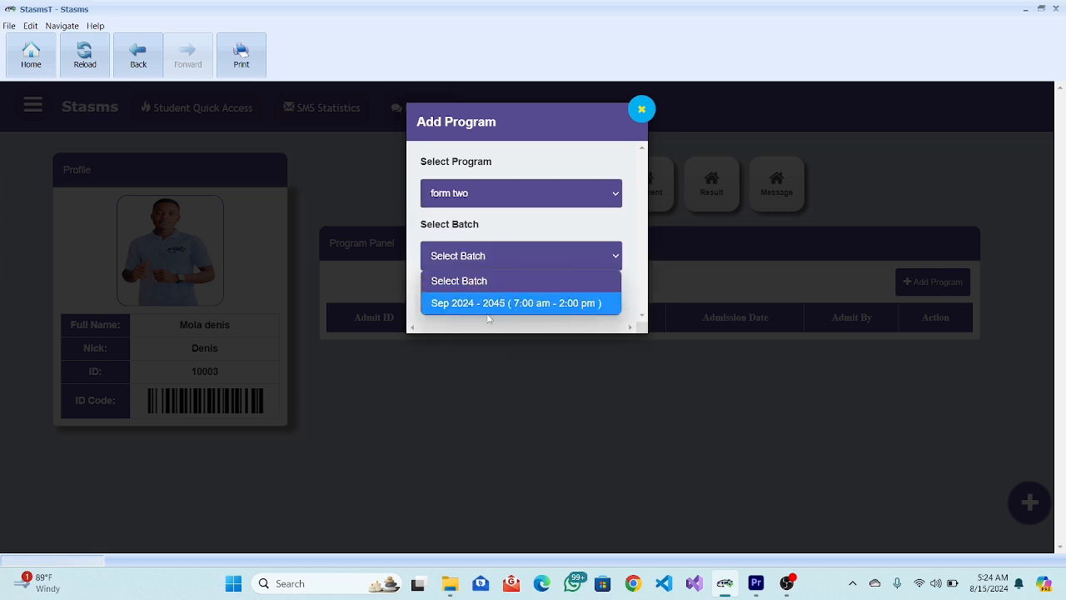
click(499, 303)
click(517, 297)
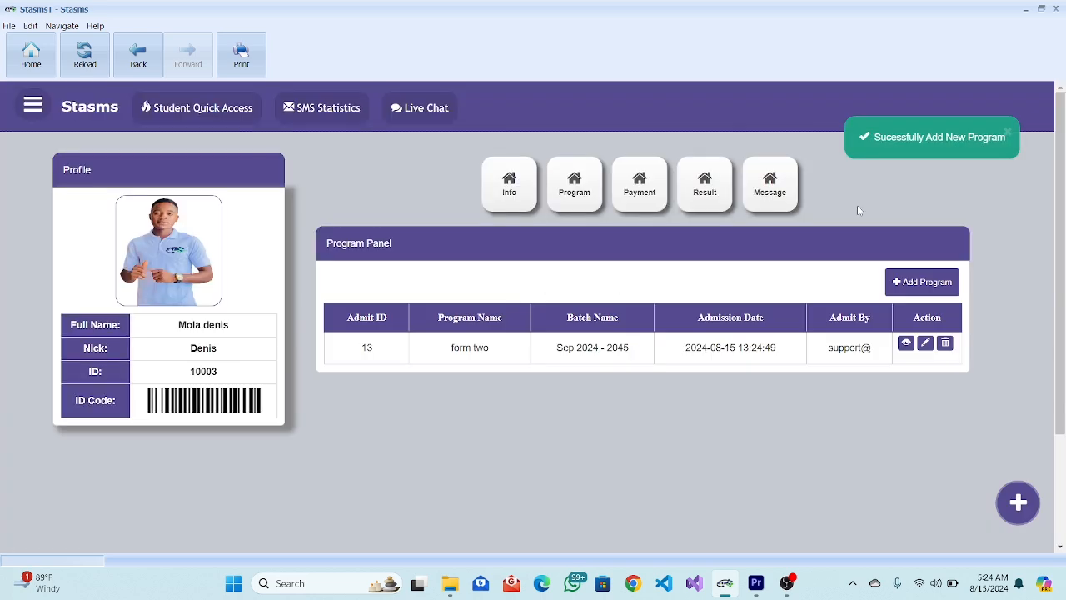
scroll(859, 210, up, 5)
scroll(860, 210, right, 5)
scroll(859, 210, up, 3)
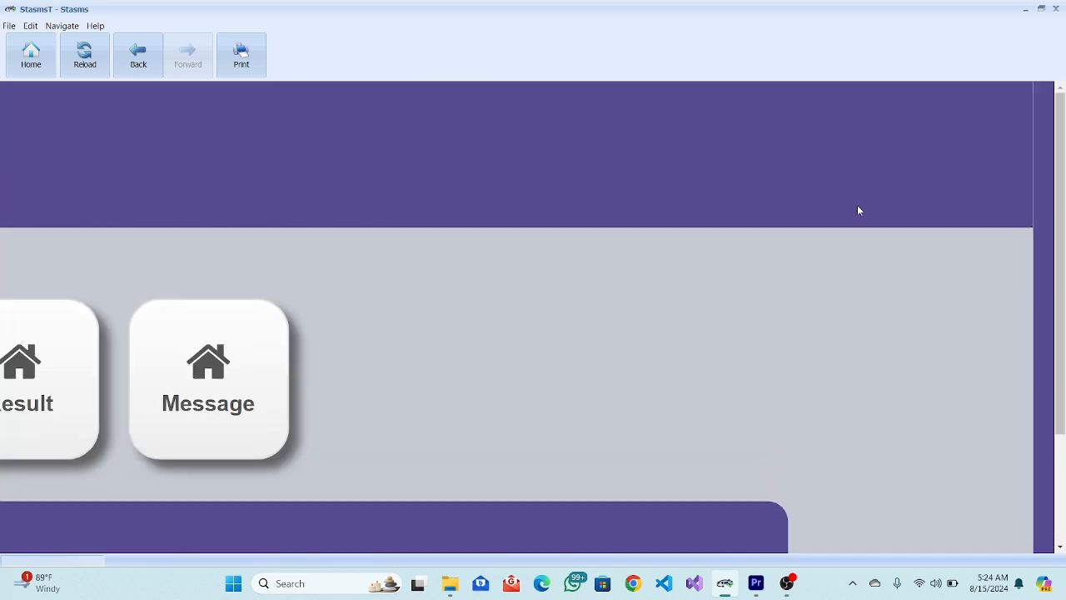
scroll(859, 210, down, 5)
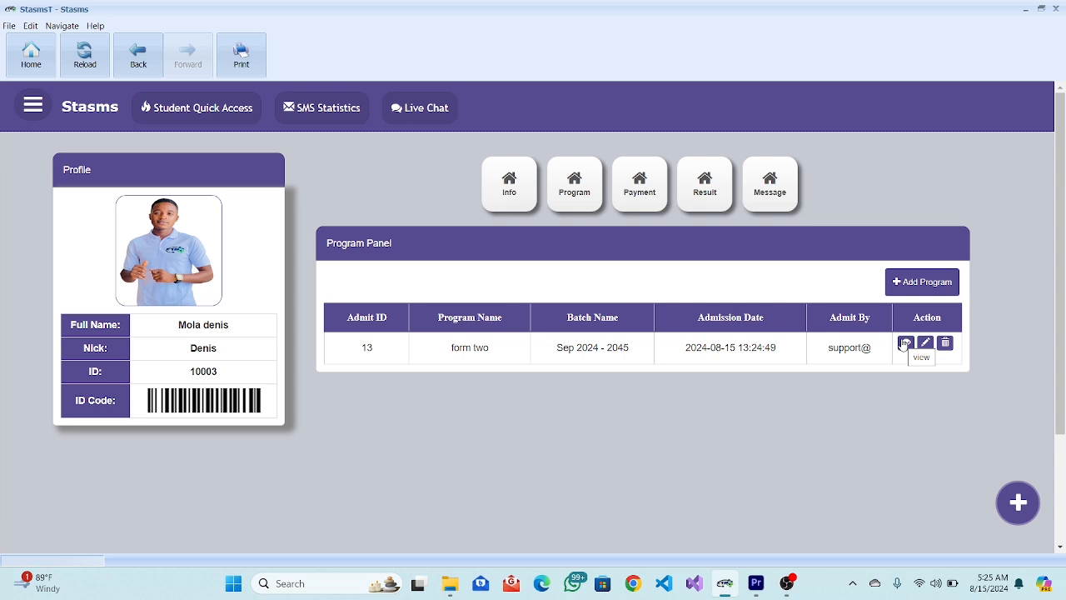
View the student's form two Admission Fee payment, shown as Due with 0 amount.
click(638, 194)
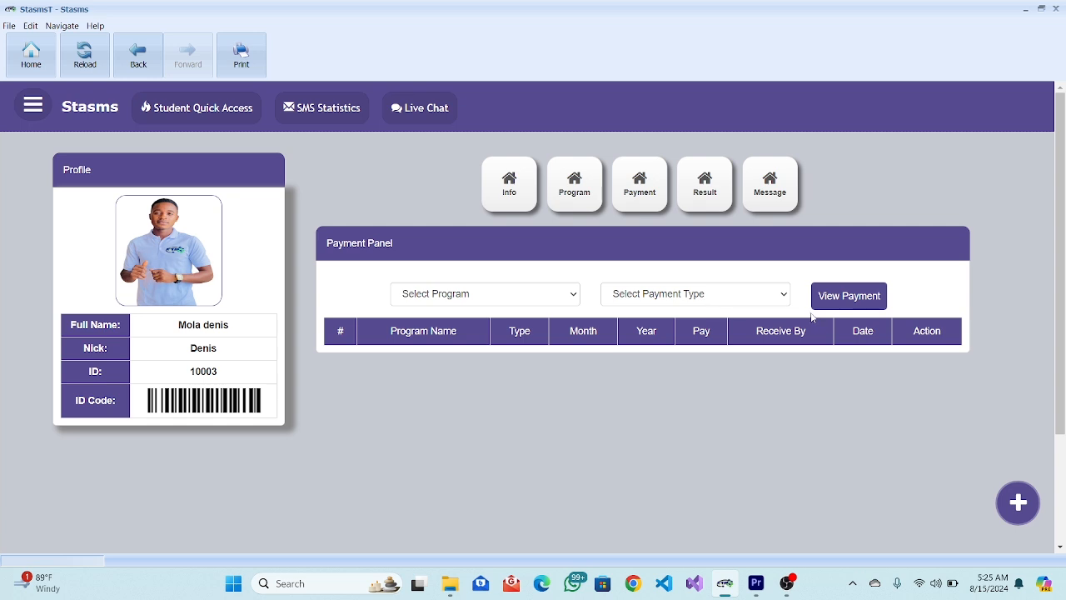
click(545, 290)
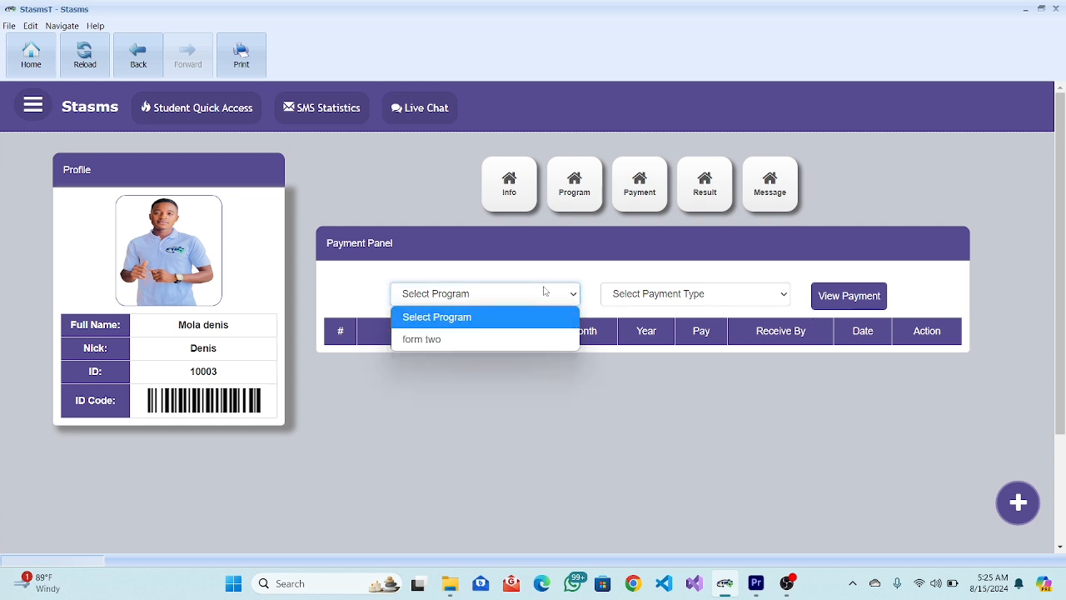
click(418, 340)
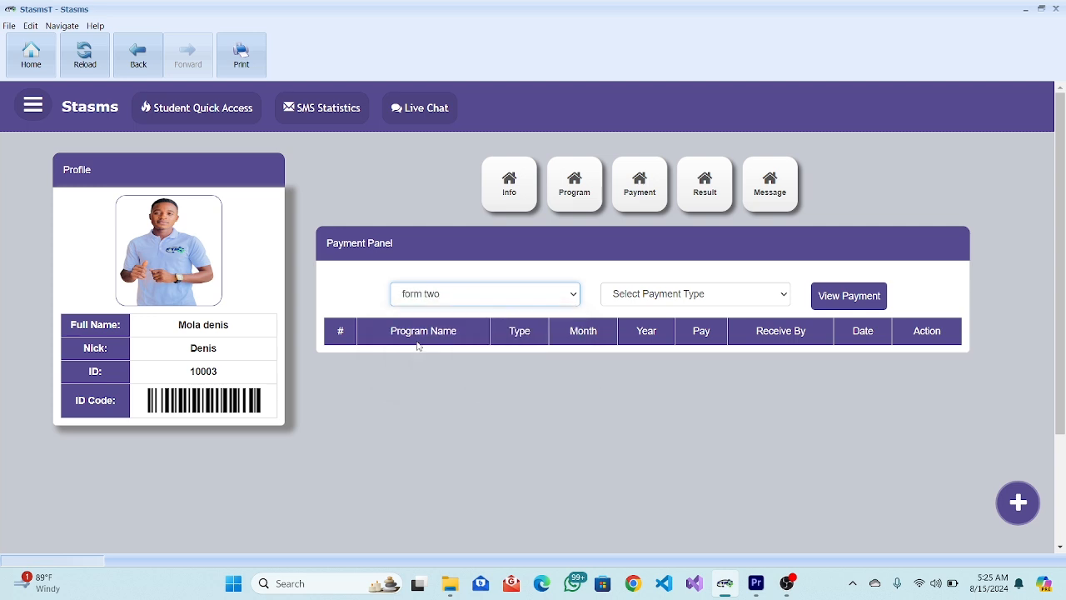
click(662, 298)
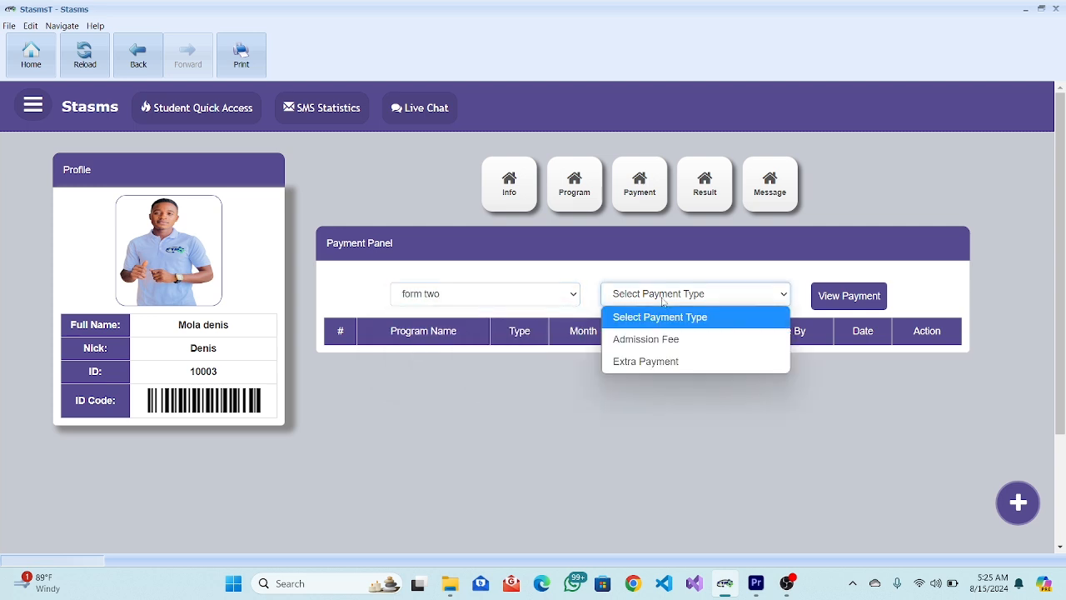
click(658, 341)
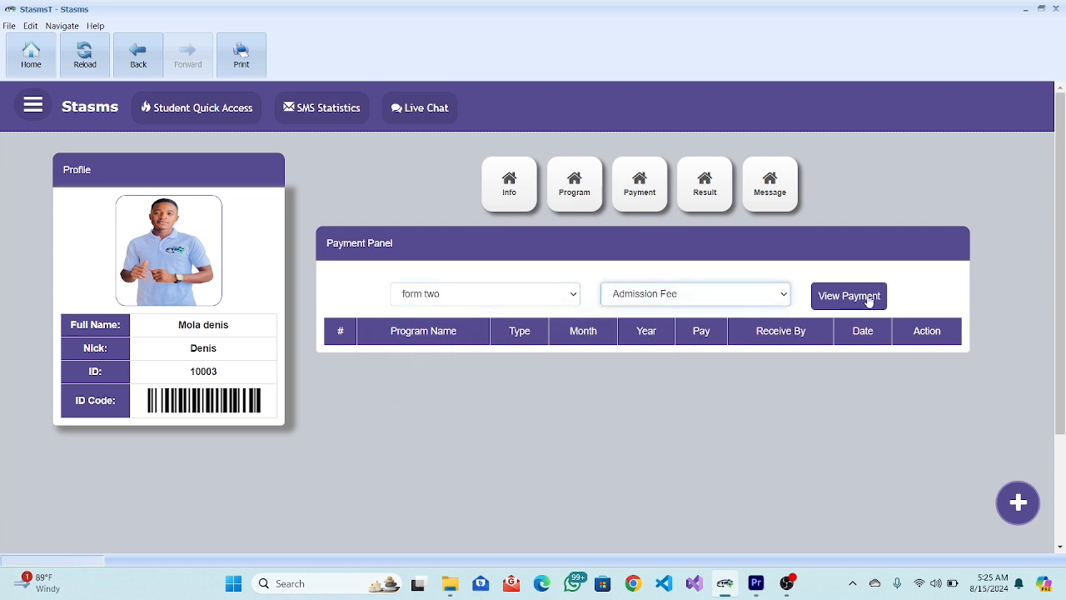
click(868, 298)
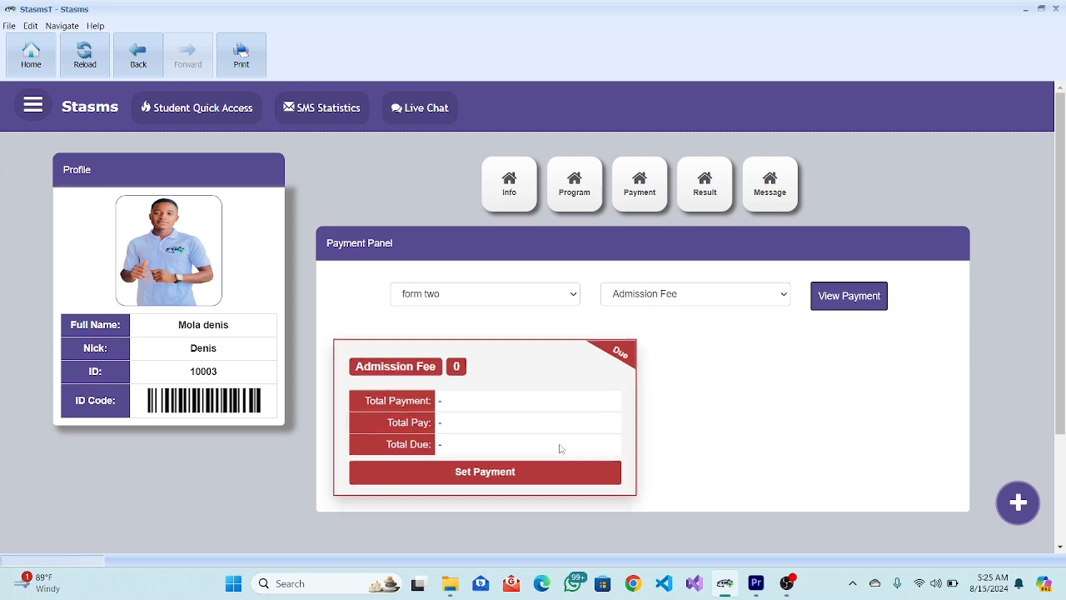
Change the form two admission Total Fee from 0 to 30000 and save it.
click(519, 471)
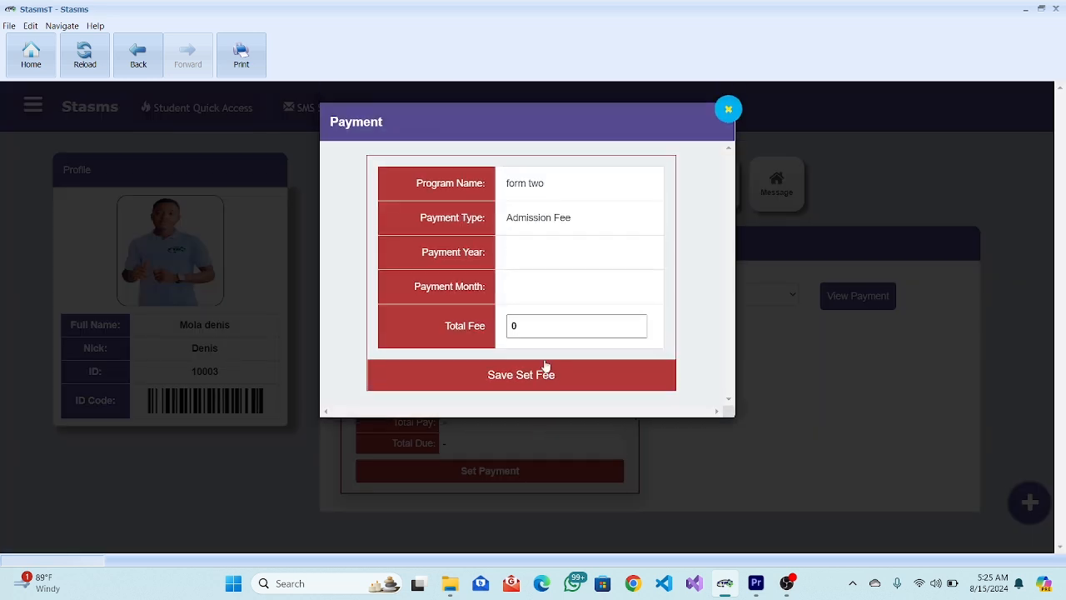
click(533, 326)
key(BackSpace)
text(3000)
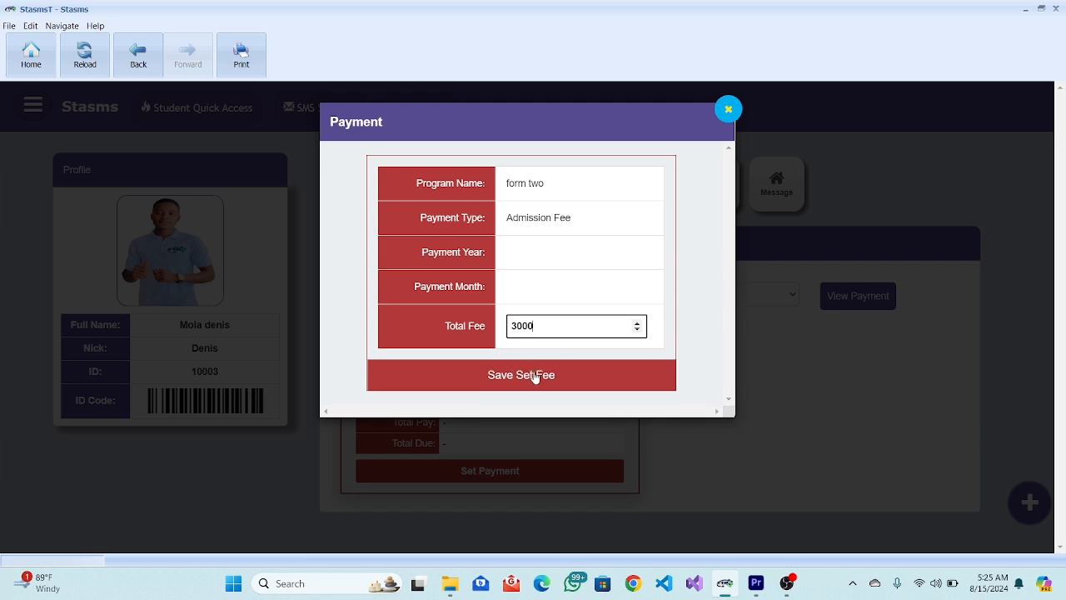
text(0)
click(535, 375)
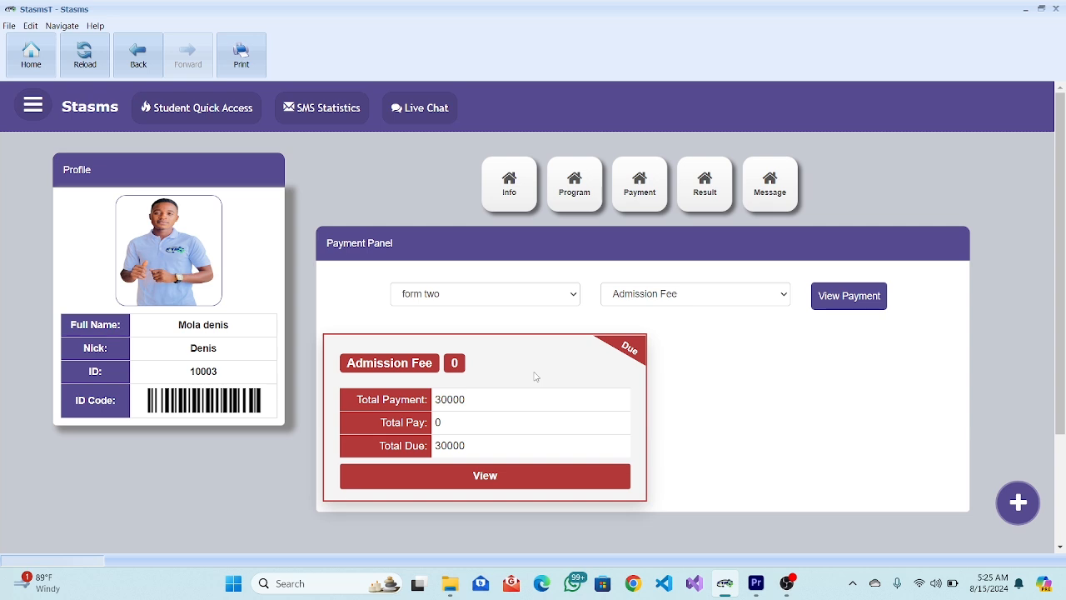
Review the Admission Fee Payment Panel showing 30000 FCFA due, then start a new payment entry.
click(502, 482)
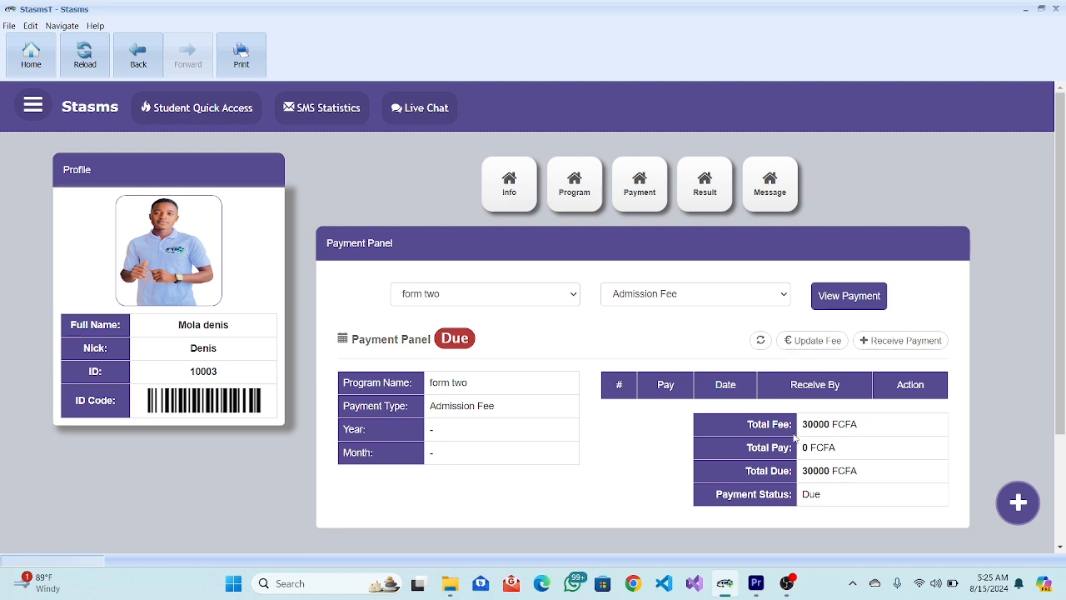
scroll(793, 438, up, 5)
scroll(794, 438, right, 1)
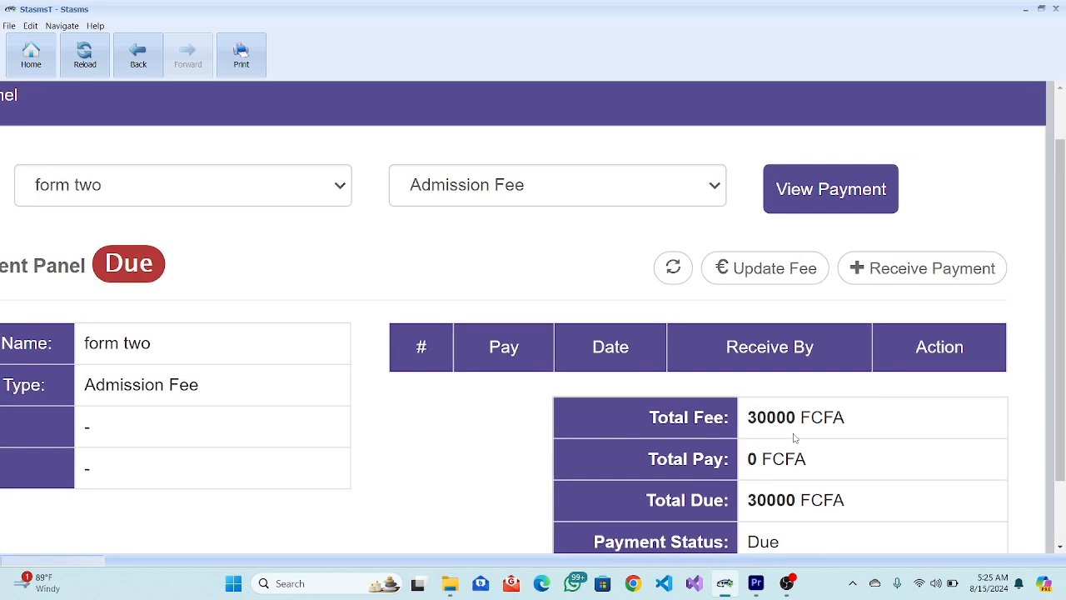
scroll(794, 438, down, 1)
scroll(794, 438, left, 1)
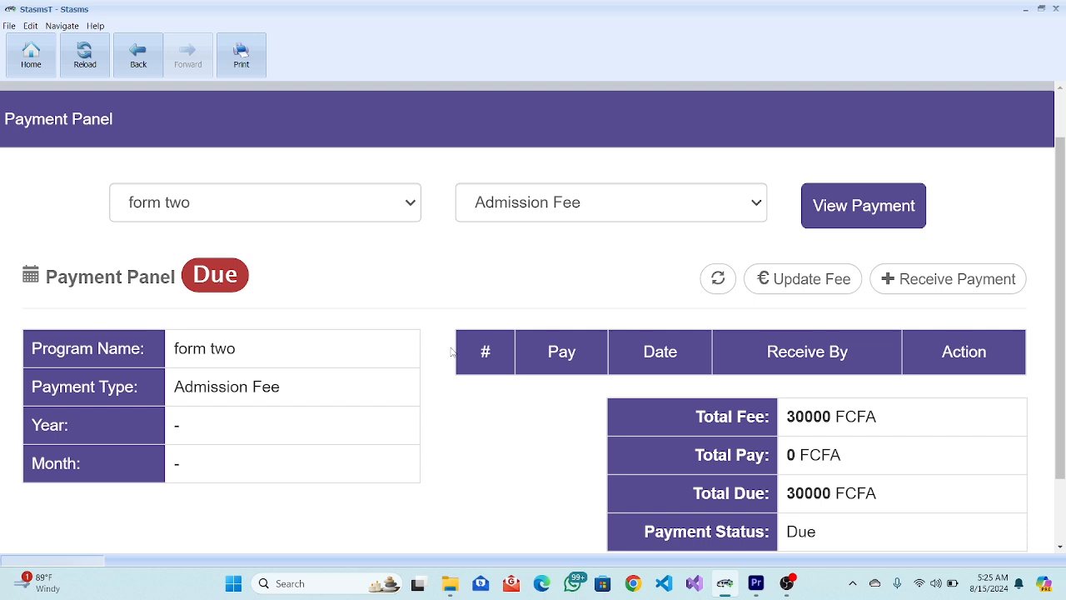
click(927, 281)
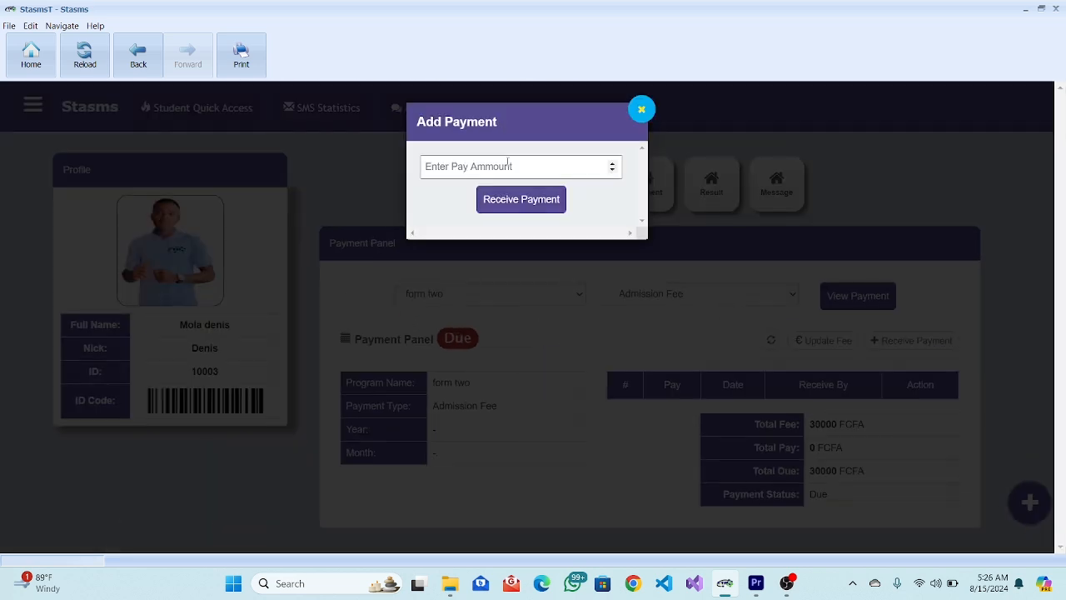
Record a 15000 admission fee payment and open its receipt.
click(504, 166)
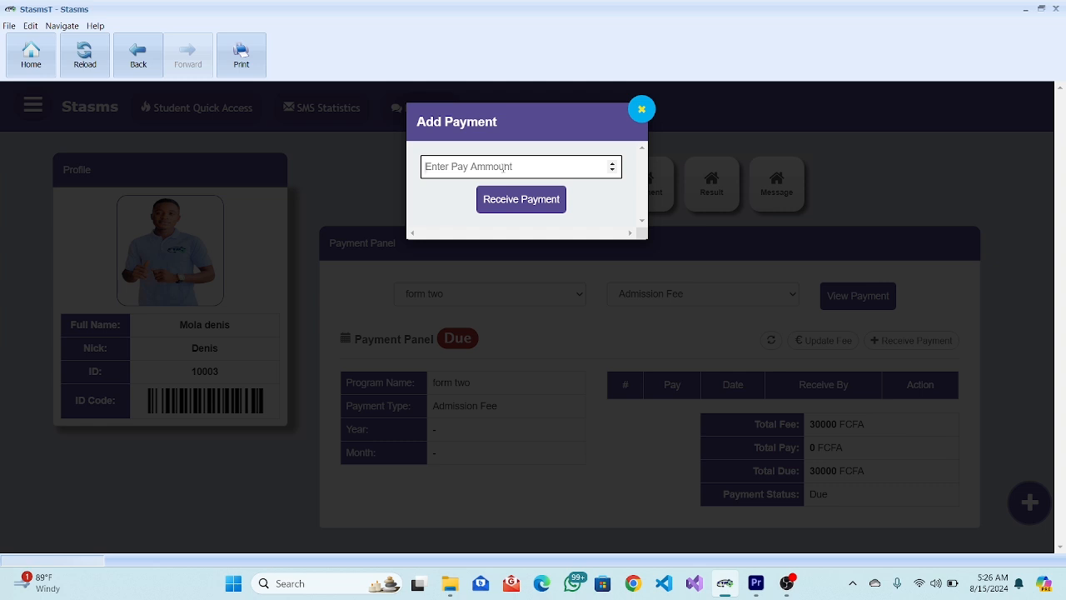
text(15000)
click(516, 200)
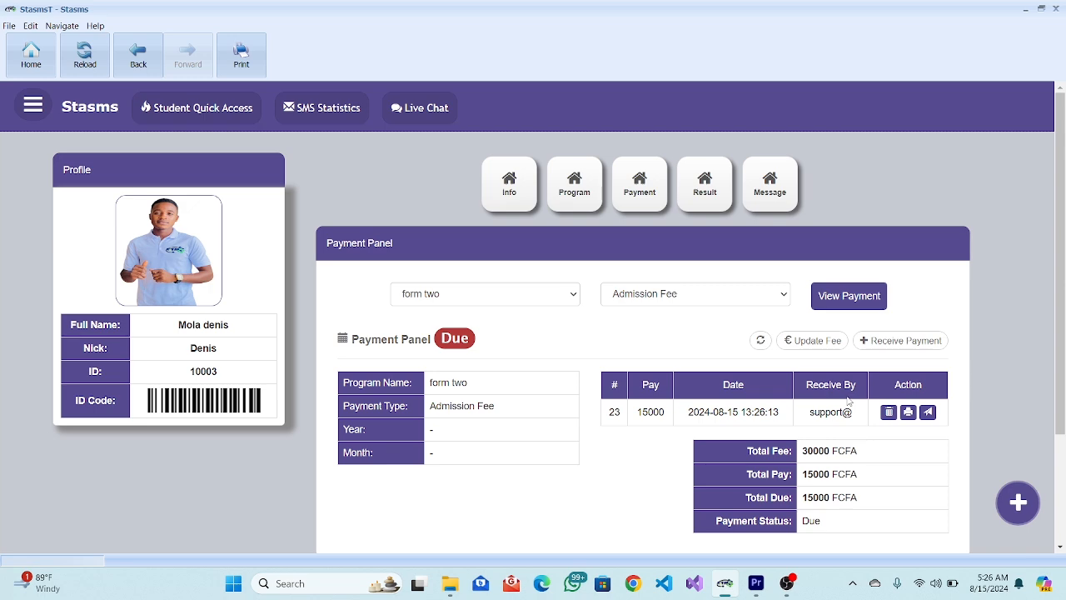
scroll(858, 400, down, 1)
click(913, 353)
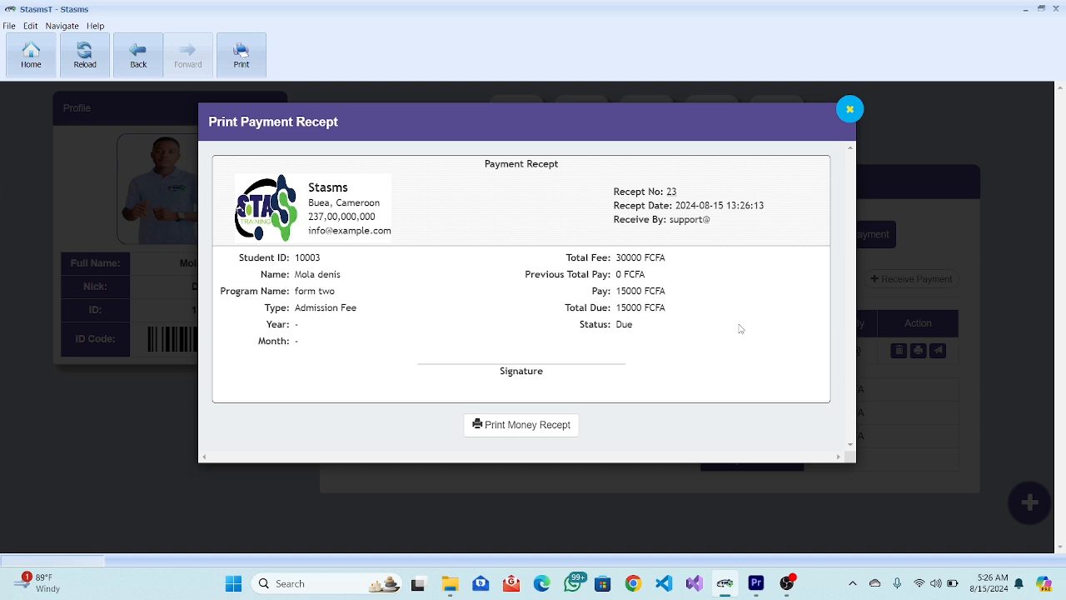
Preview receipt No 23 for the 15000 FCFA payment, then close the receipt dialog.
click(515, 434)
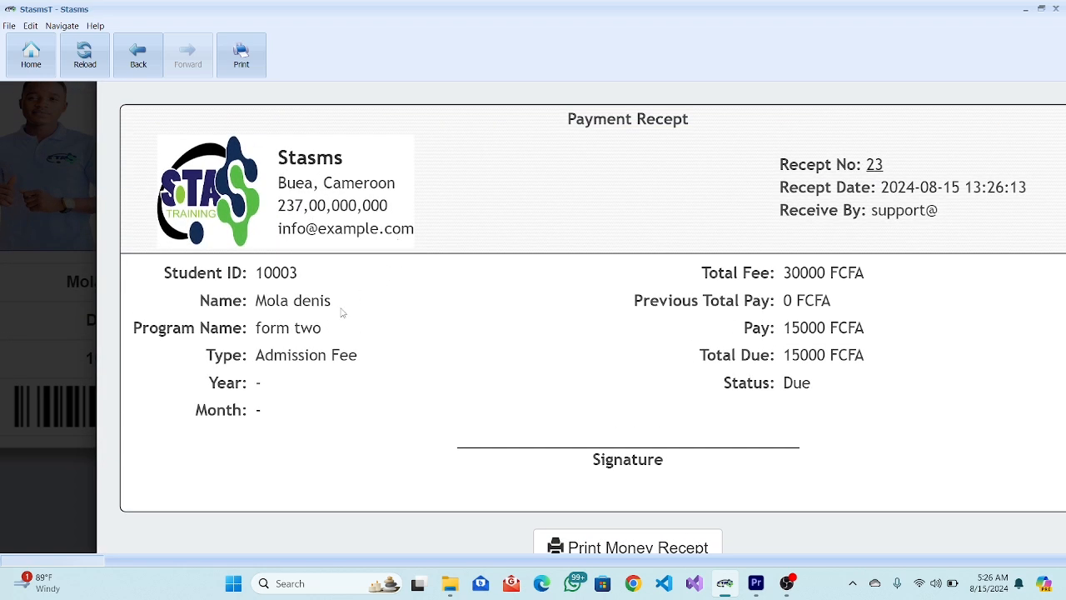
scroll(343, 311, right, 3)
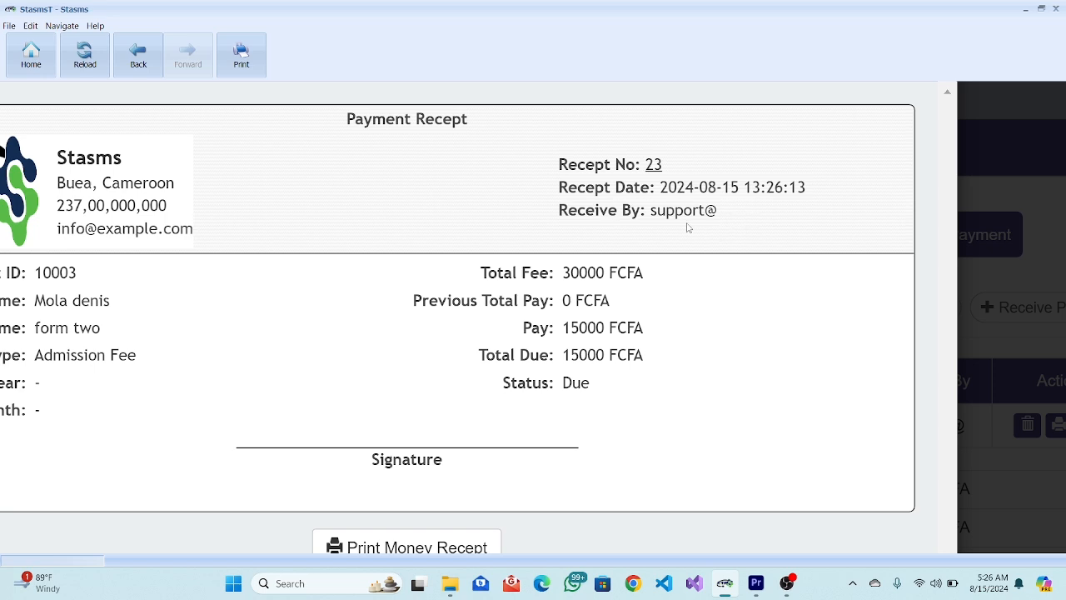
scroll(688, 226, left, 1)
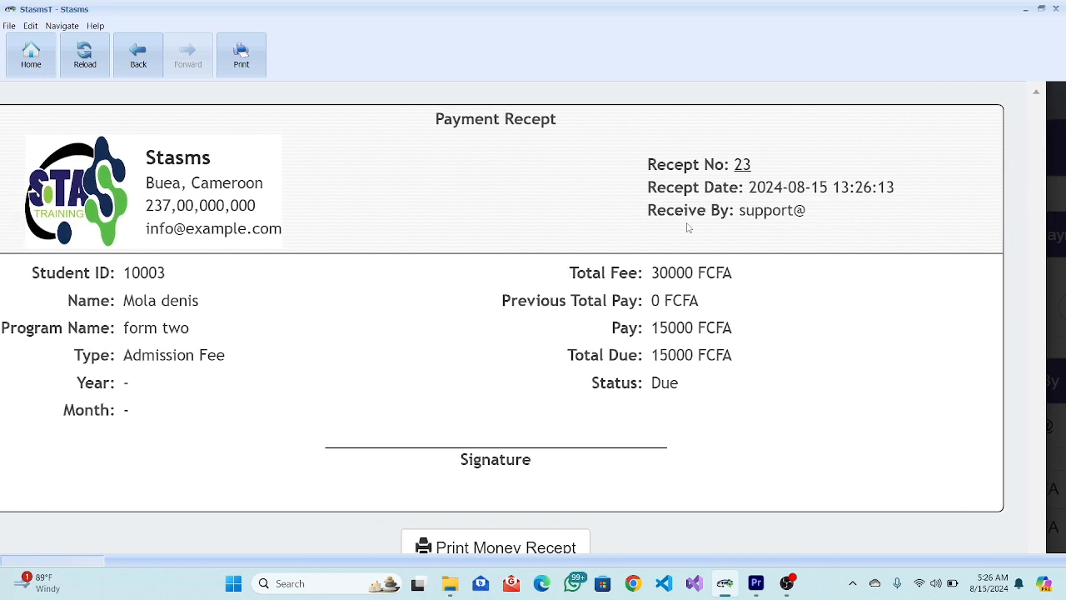
scroll(714, 302, up, 3)
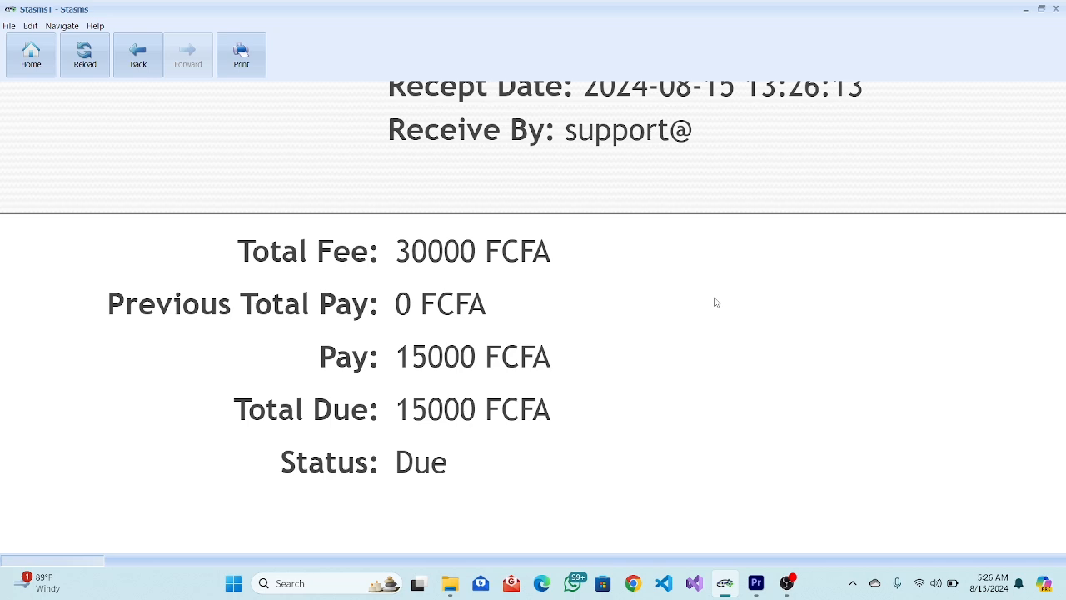
scroll(656, 358, down, 3)
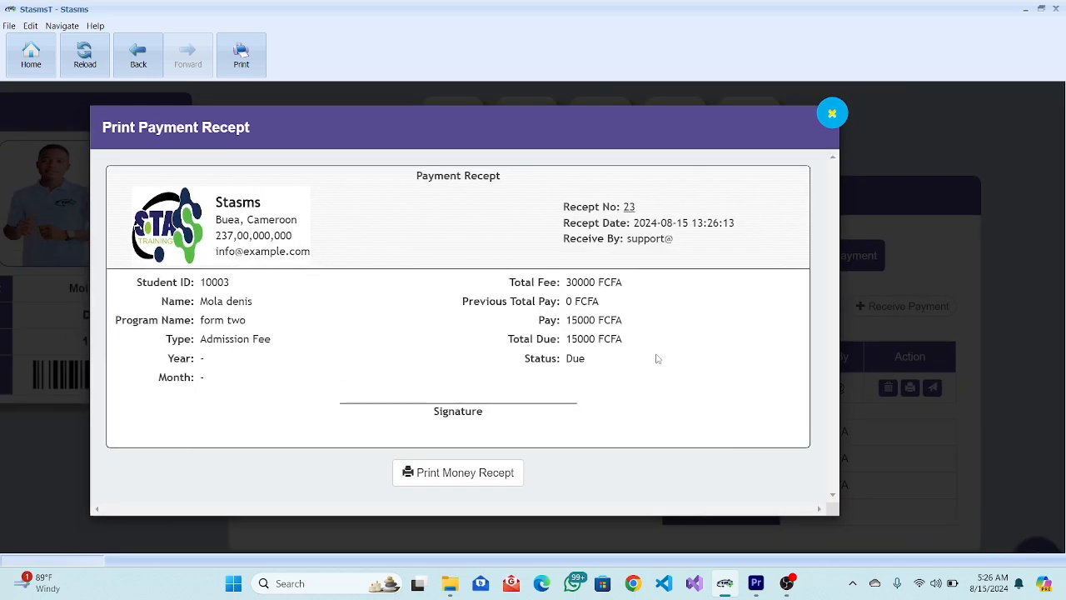
scroll(656, 358, down, 1)
scroll(657, 358, down, 1)
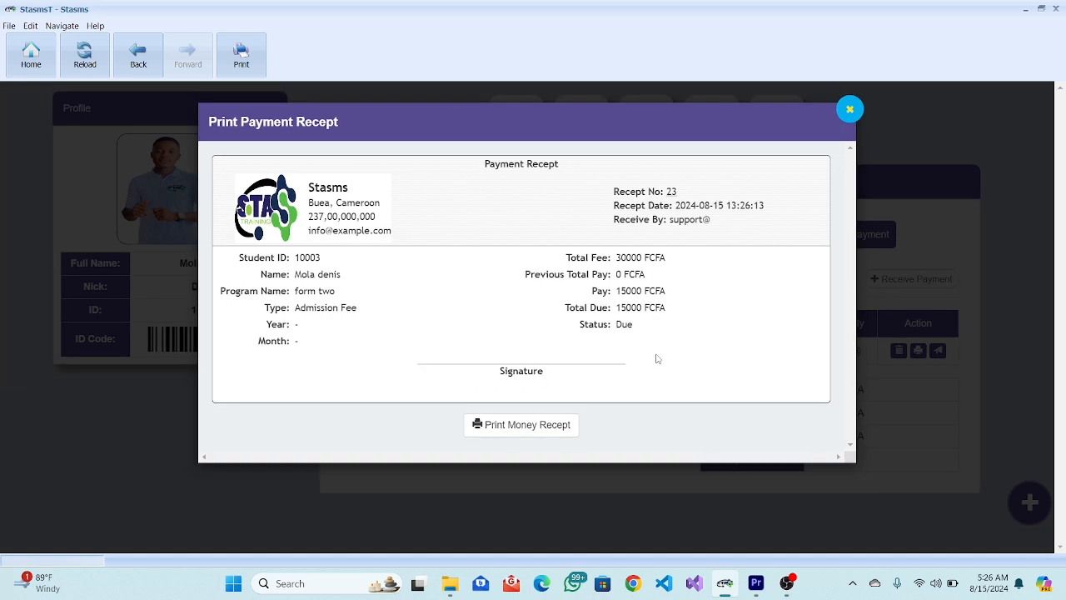
scroll(692, 341, up, 3)
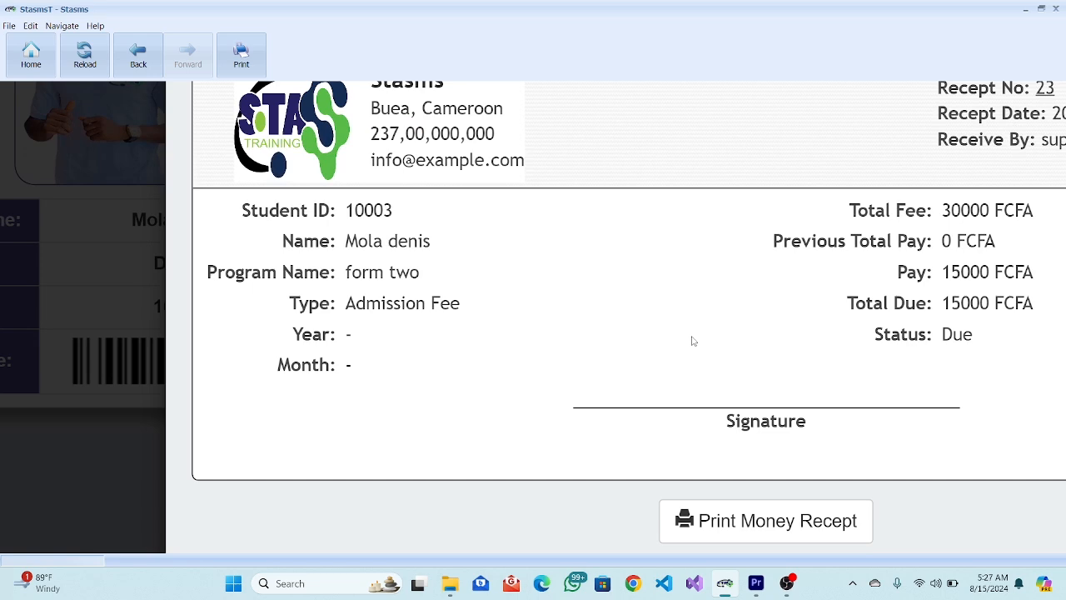
scroll(691, 341, down, 3)
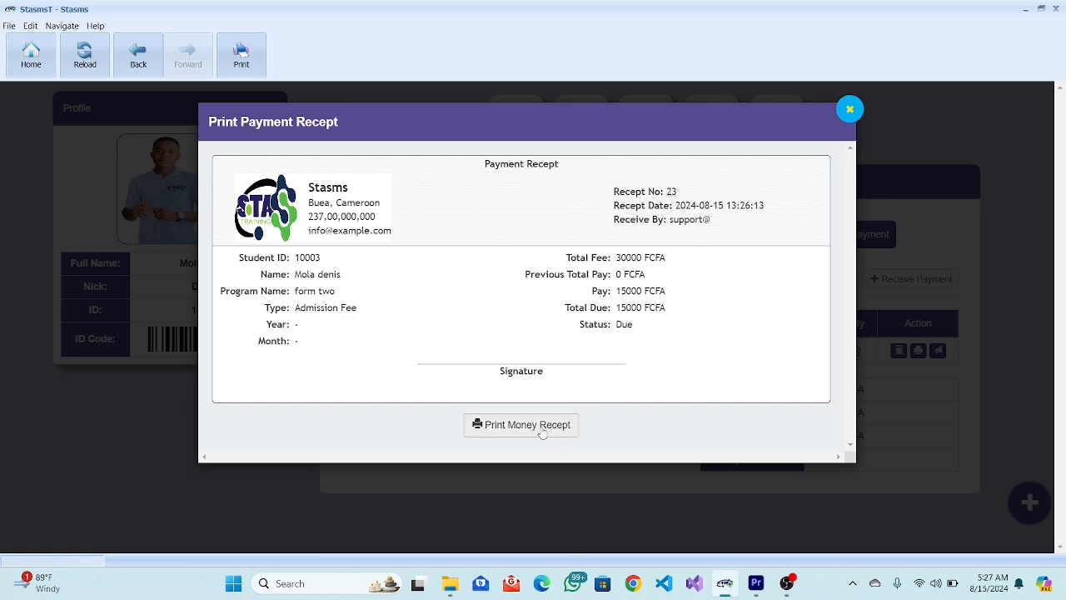
click(849, 109)
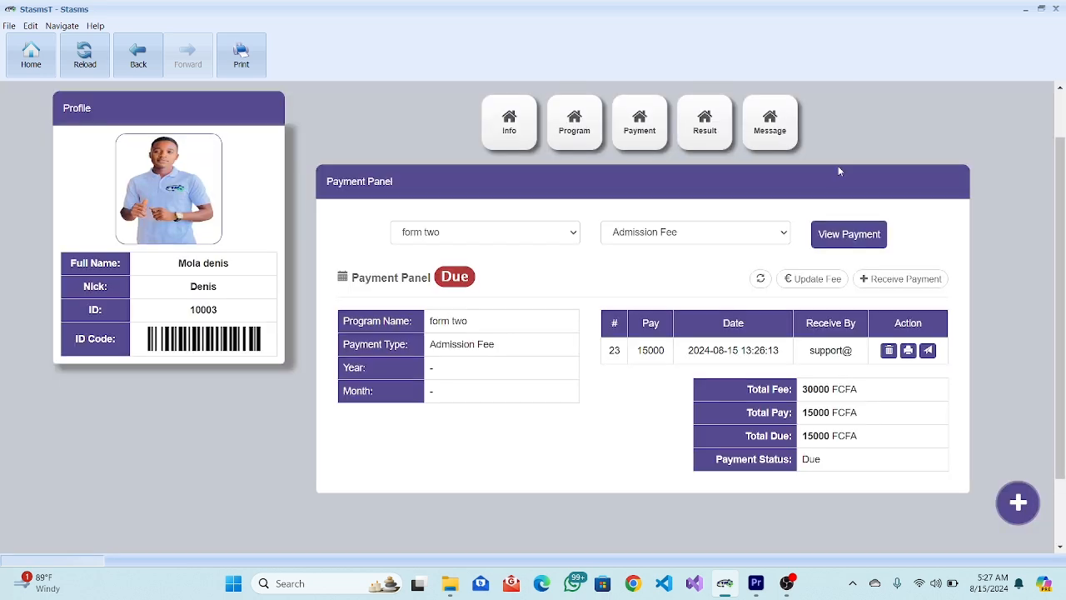
scroll(559, 291, up, 3)
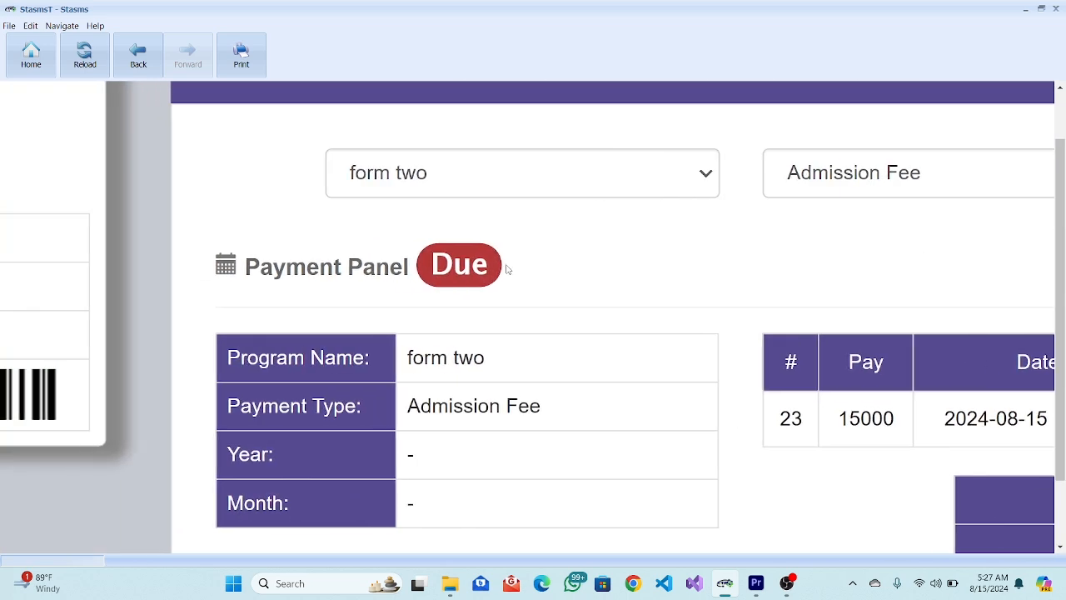
scroll(508, 269, up, 3)
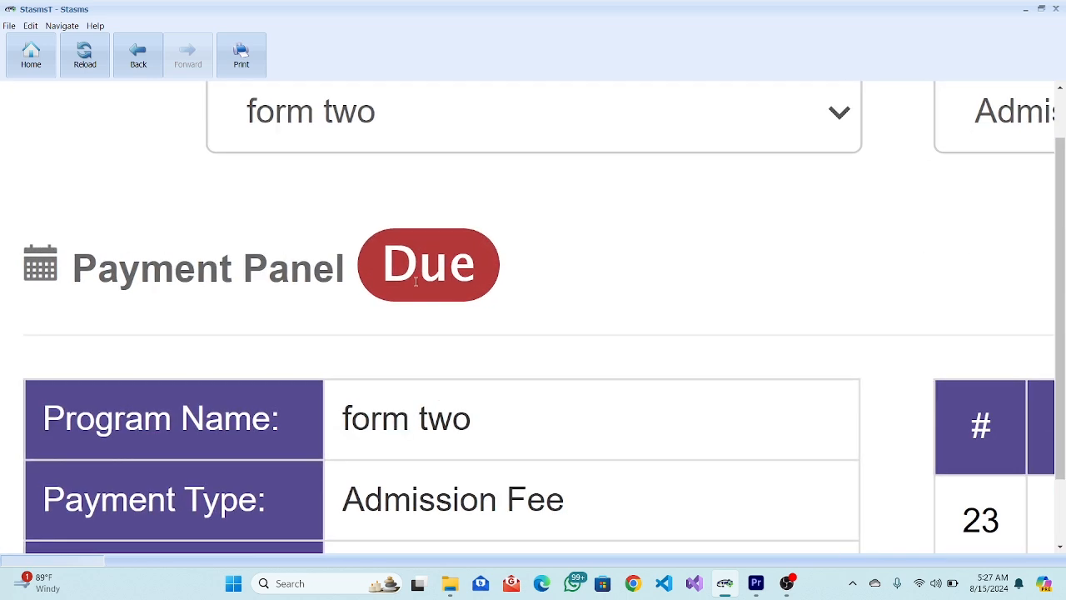
scroll(416, 281, down, 4)
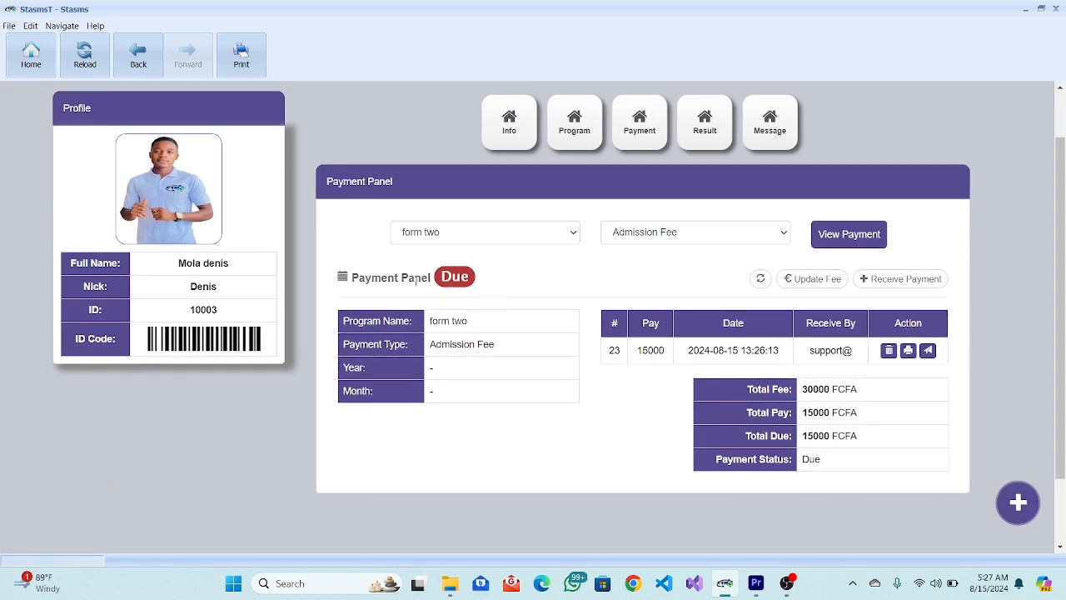
Record a second 15000 payment, bringing Total Pay to 30000 FCFA and Total Due to 0.
click(871, 279)
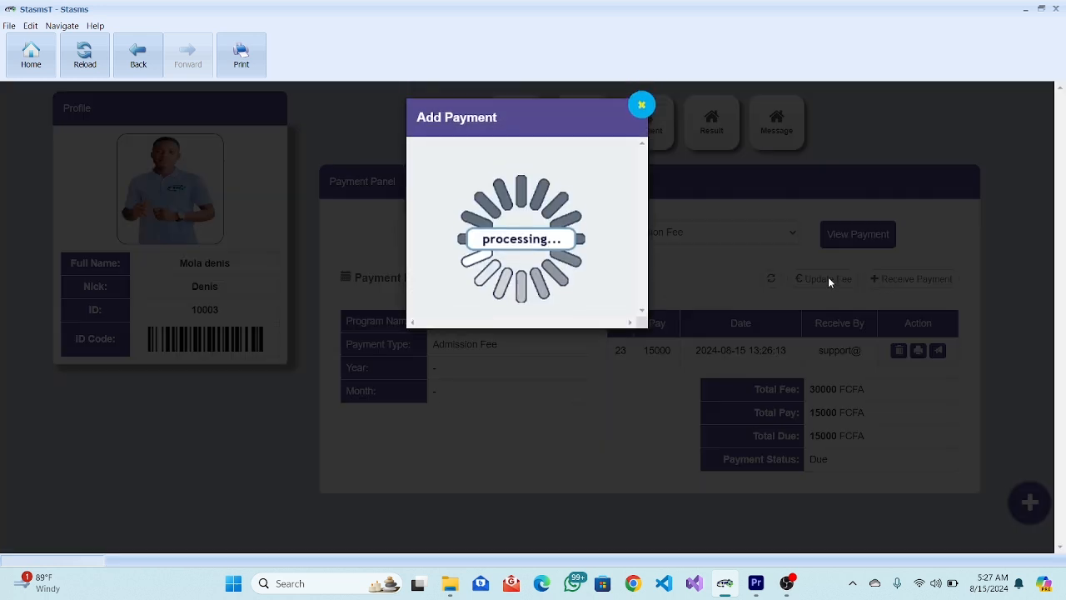
click(483, 169)
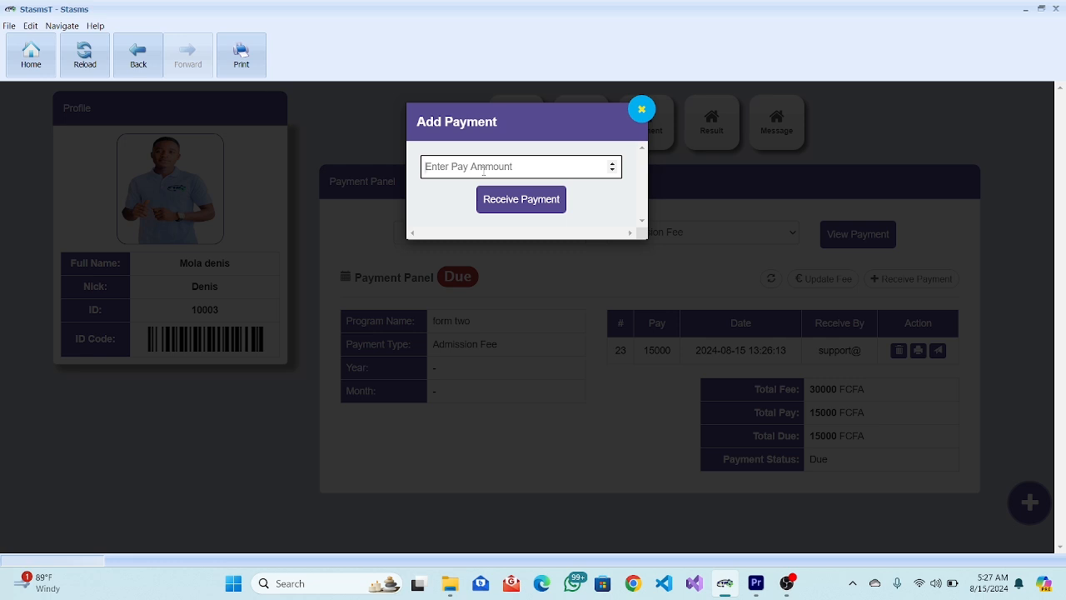
text(15000)
click(511, 207)
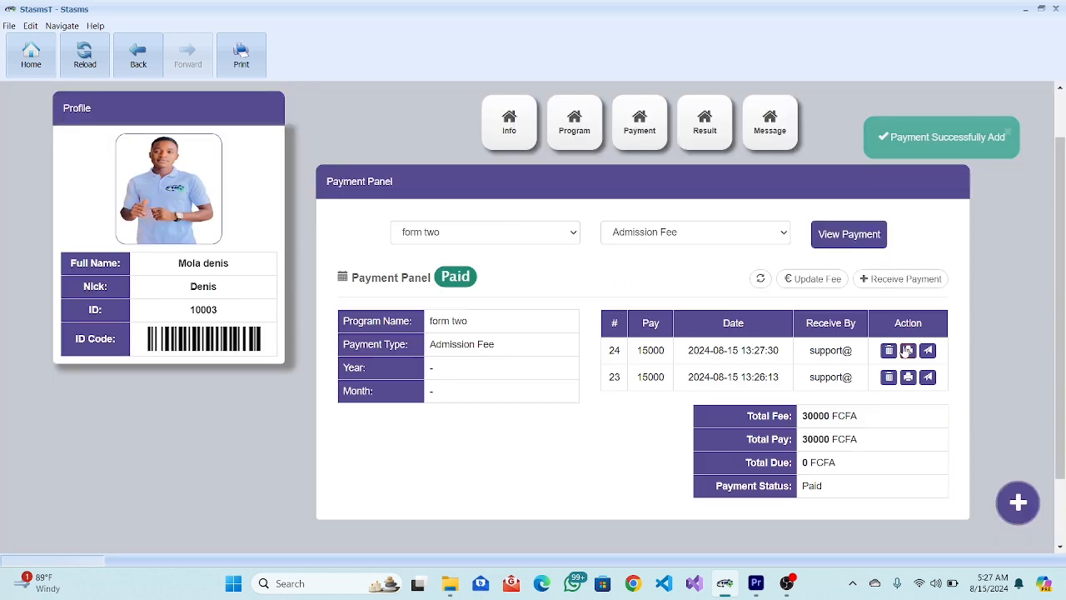
ctrl+scroll(534, 319, up, 7)
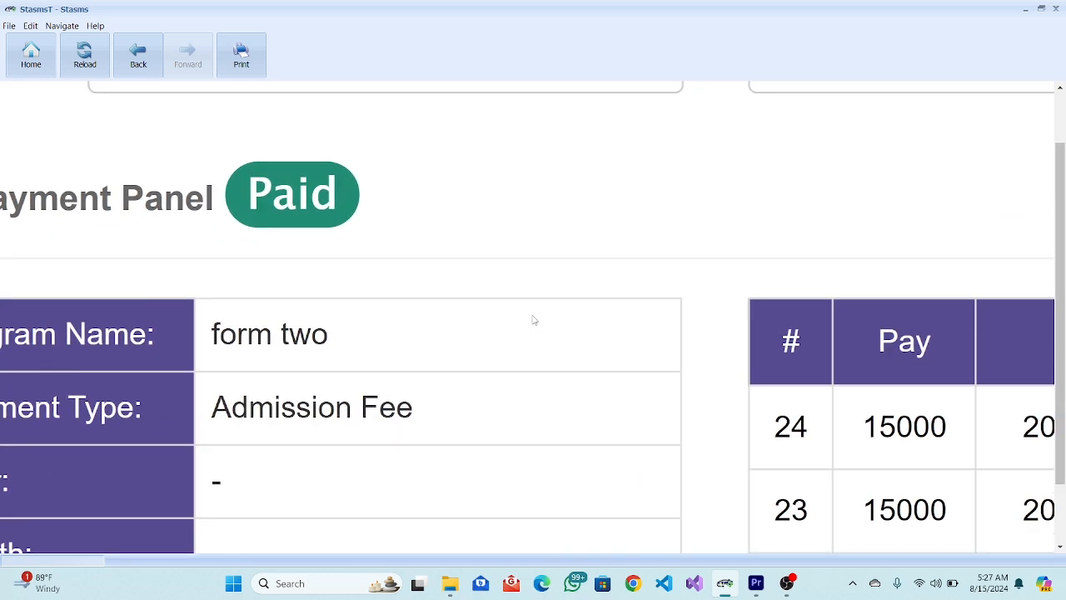
ctrl+scroll(534, 320, down, 3)
ctrl+scroll(464, 219, down, 4)
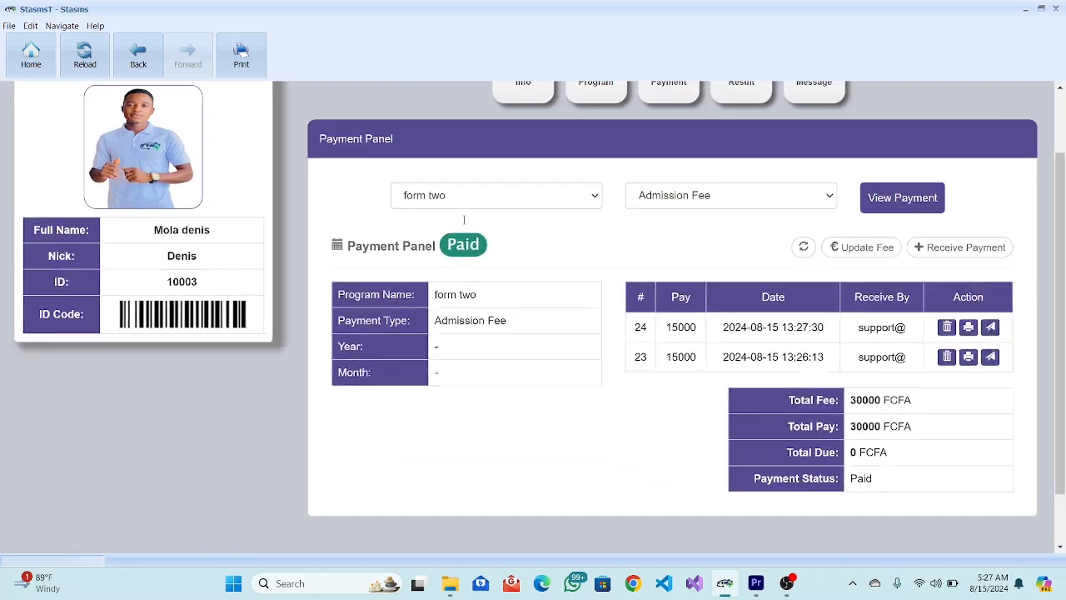
ctrl+scroll(463, 219, down, 1)
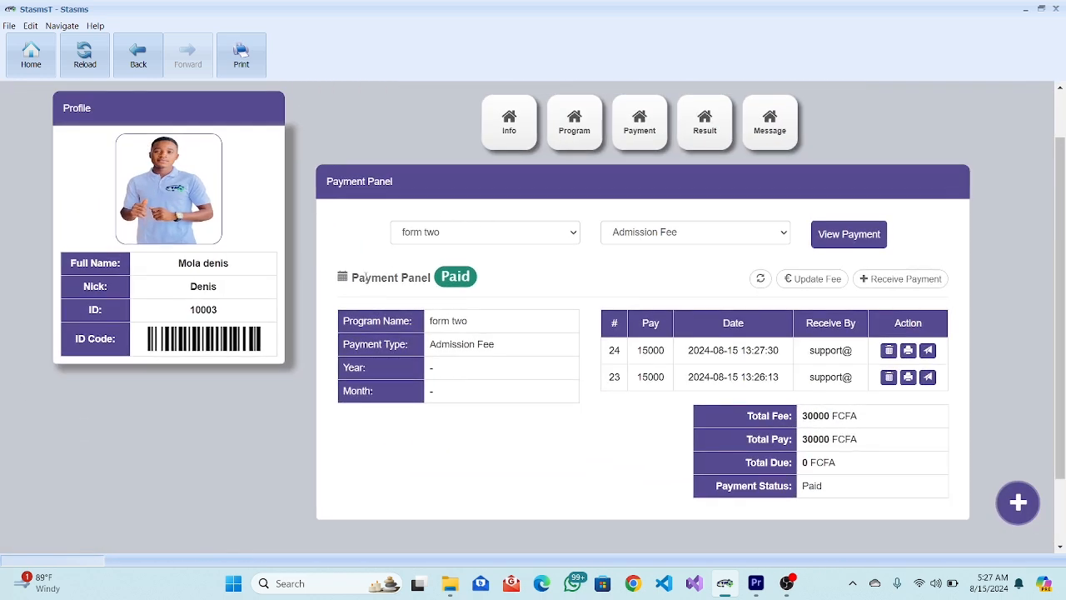
click(908, 351)
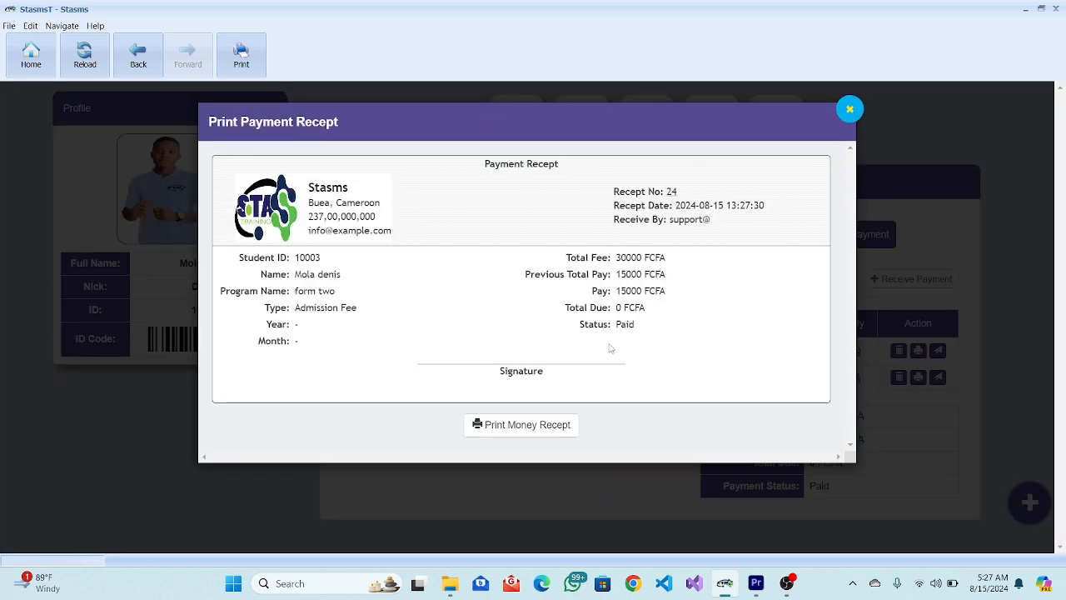
scroll(609, 348, up, 5)
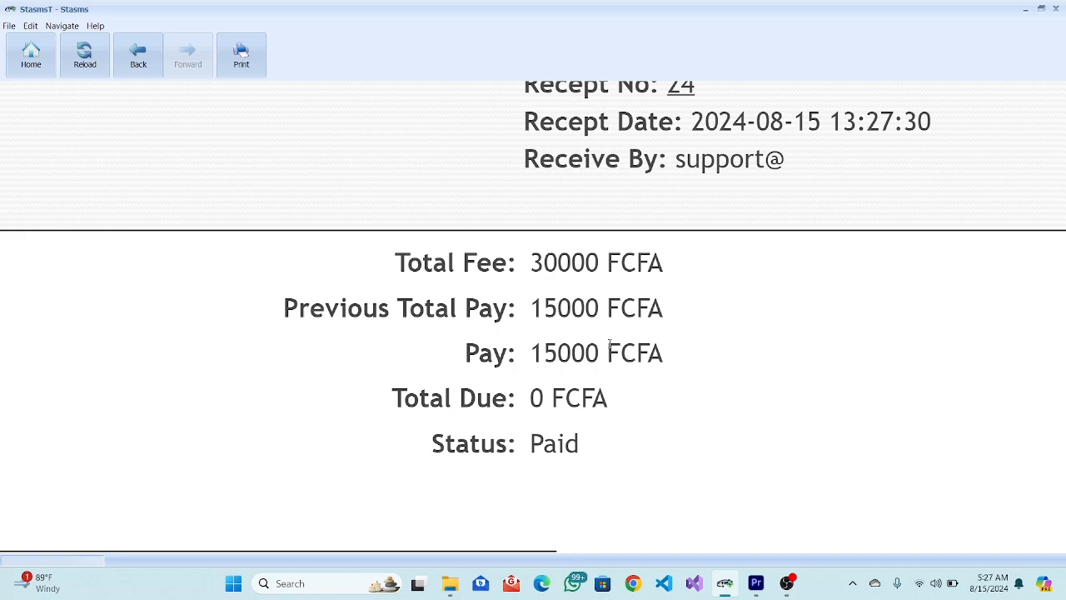
scroll(609, 343, down, 5)
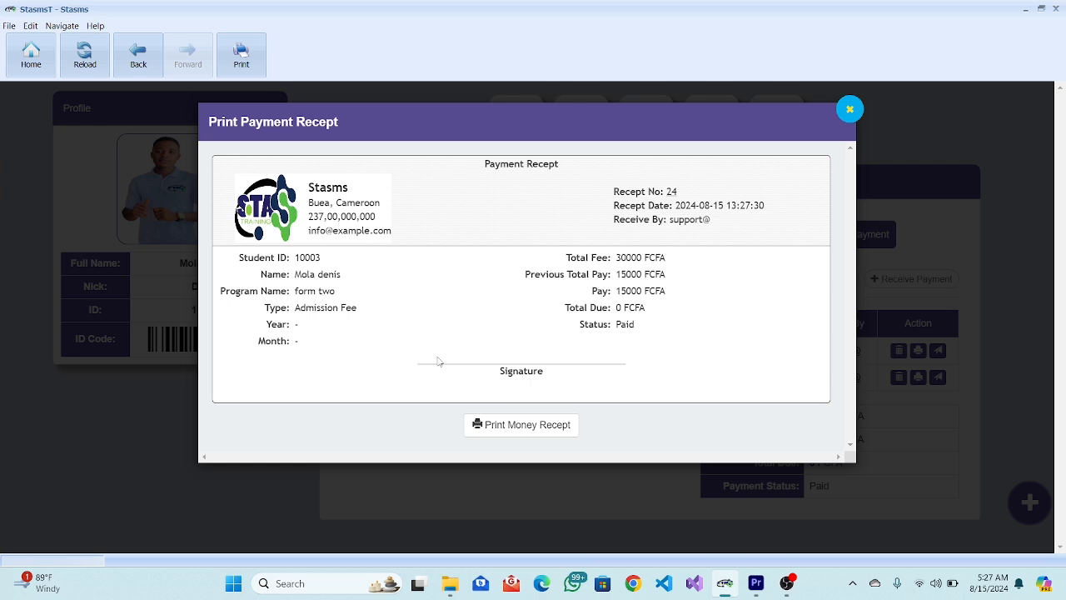
click(848, 110)
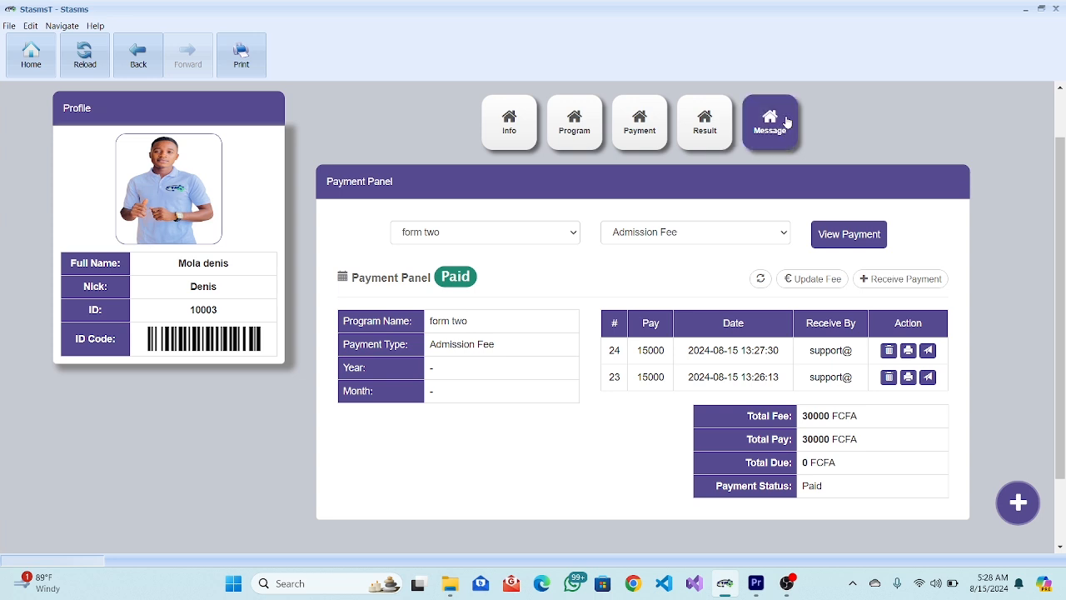
click(928, 351)
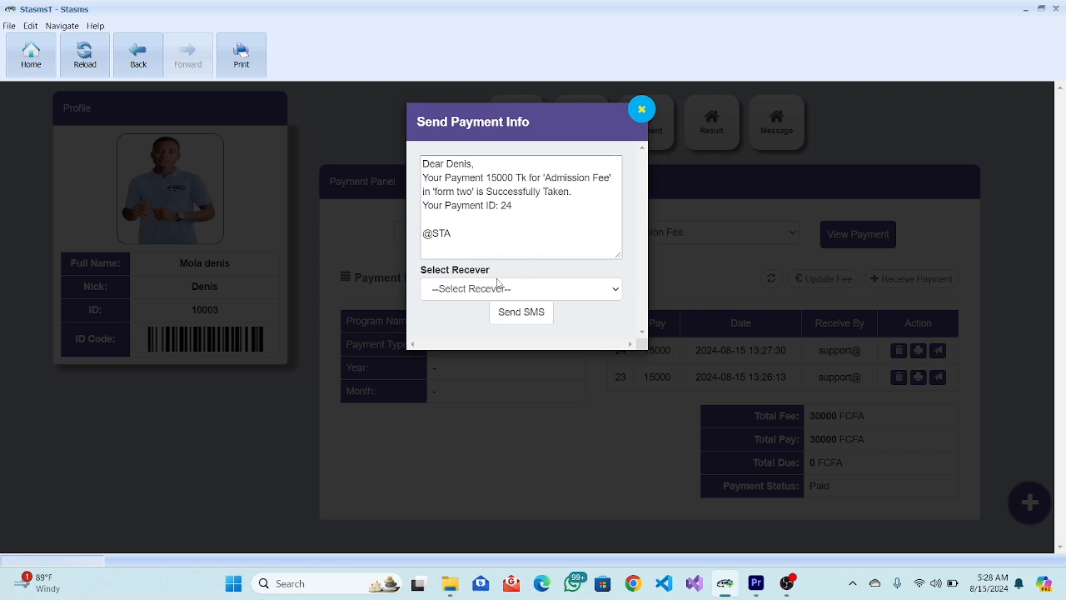
click(502, 288)
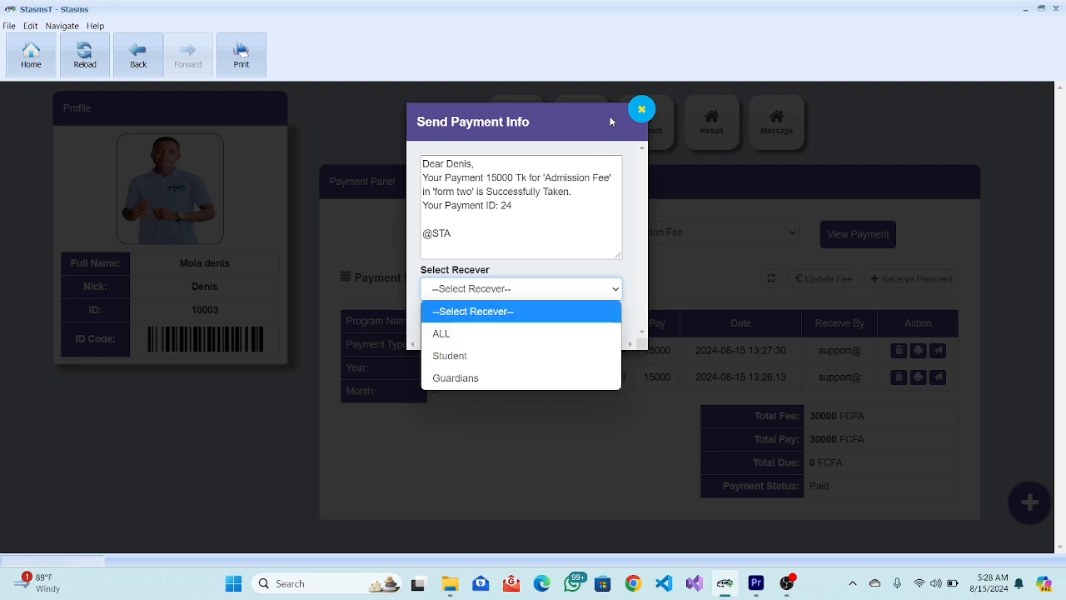
click(639, 109)
click(640, 109)
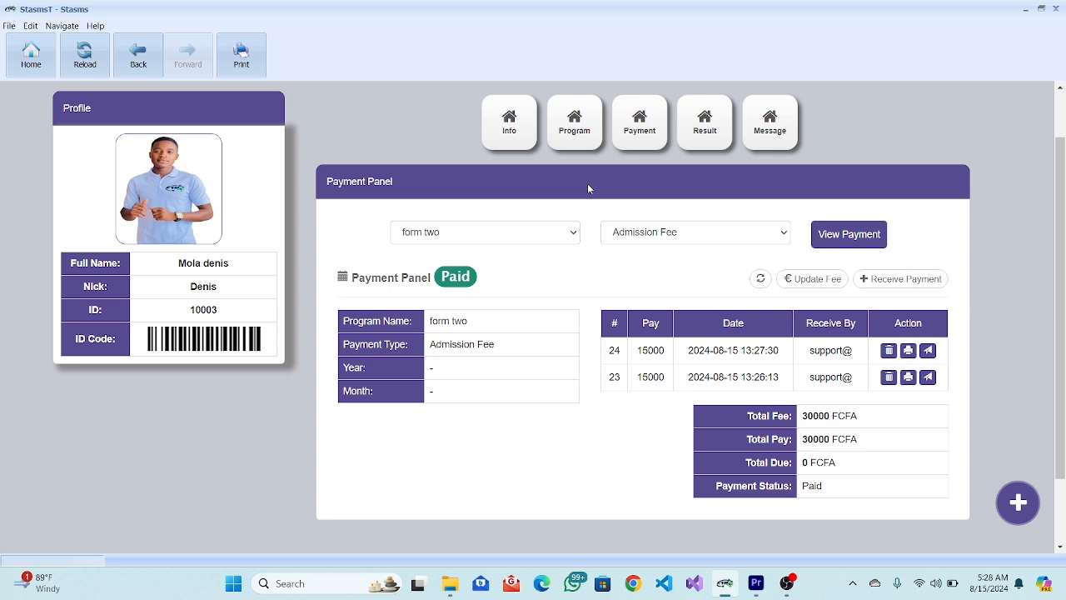
Open the admission details of the student's form two enrollment.
click(575, 125)
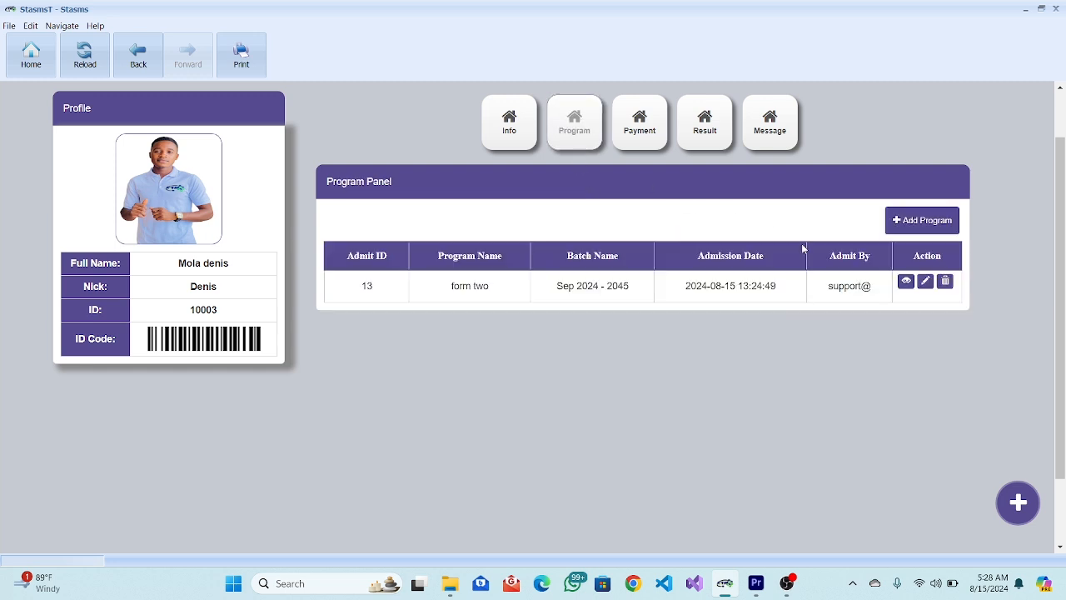
click(905, 280)
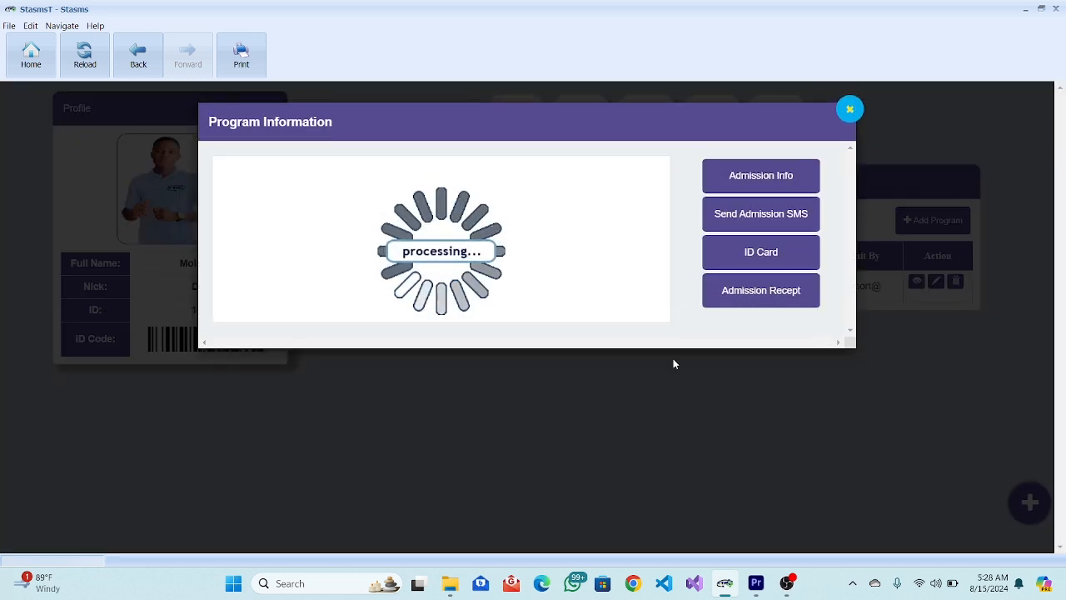
click(747, 177)
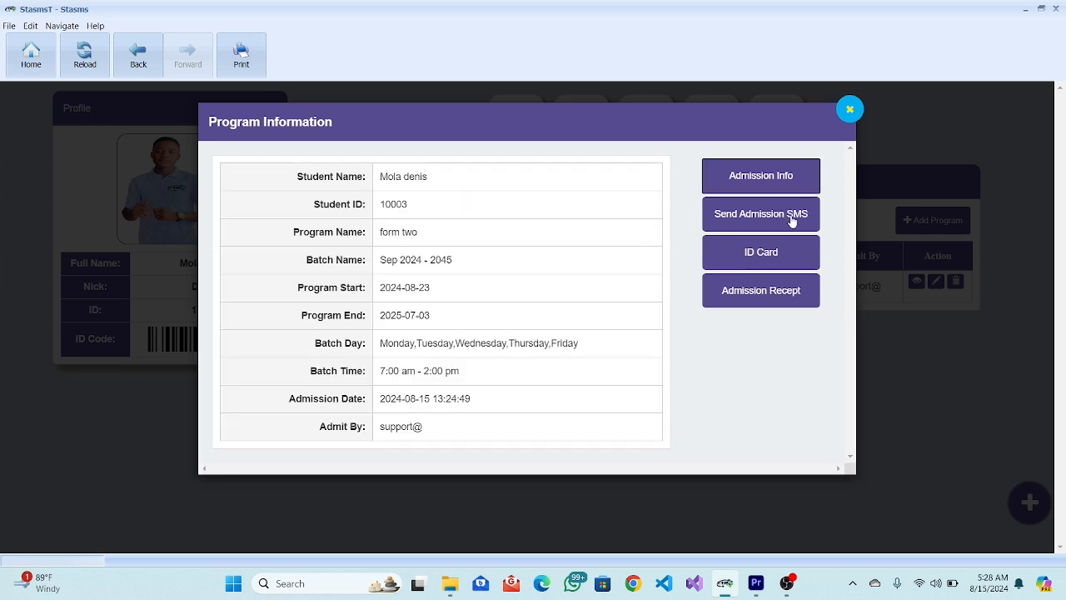
Look over the admission receipt, then display the student's ID card.
click(767, 293)
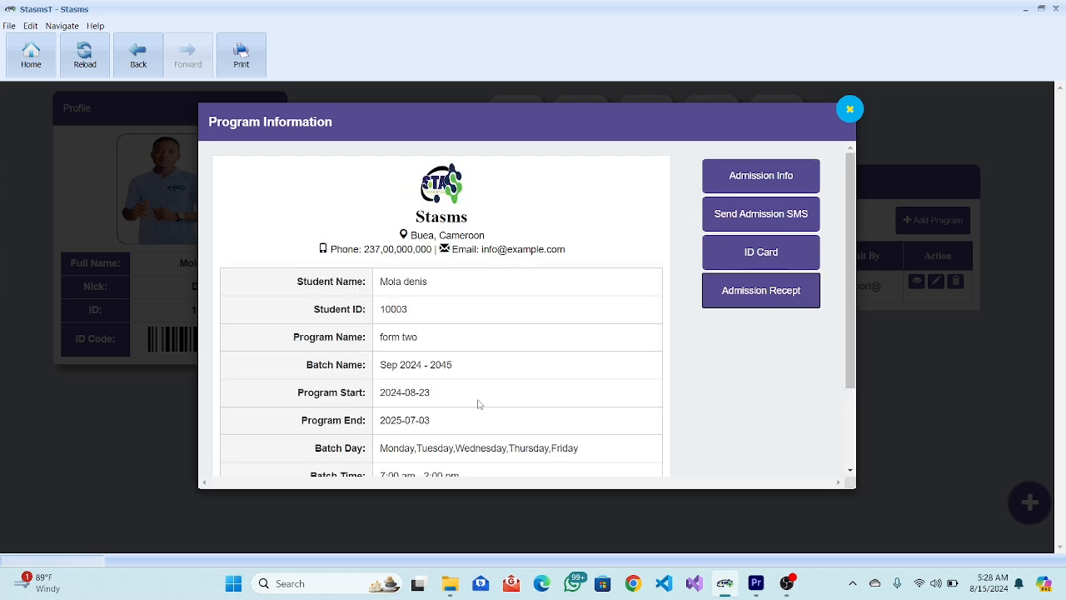
scroll(481, 403, down, 3)
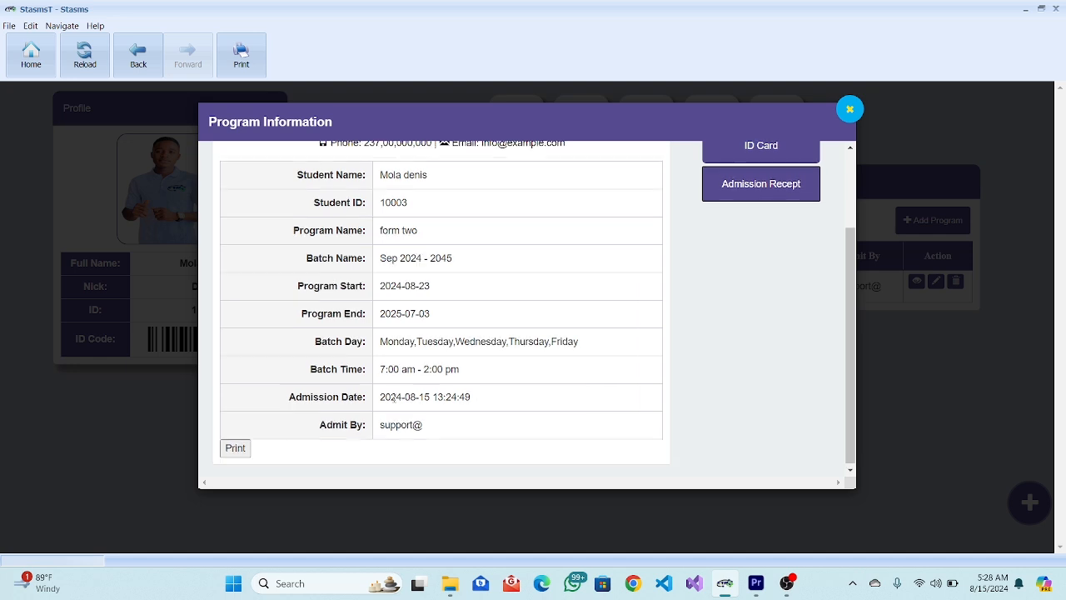
scroll(394, 398, up, 3)
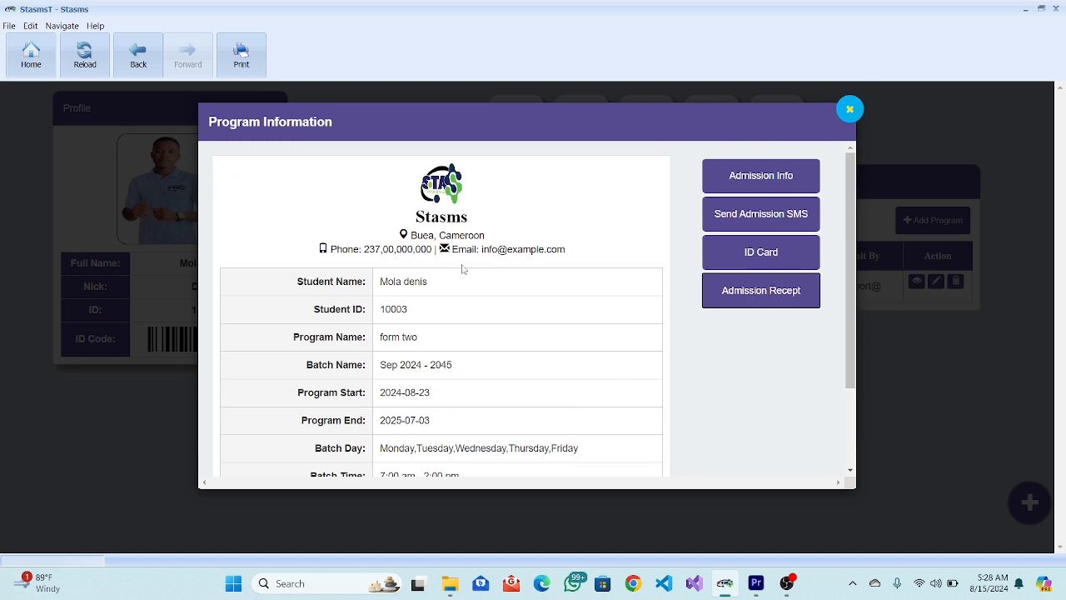
click(792, 258)
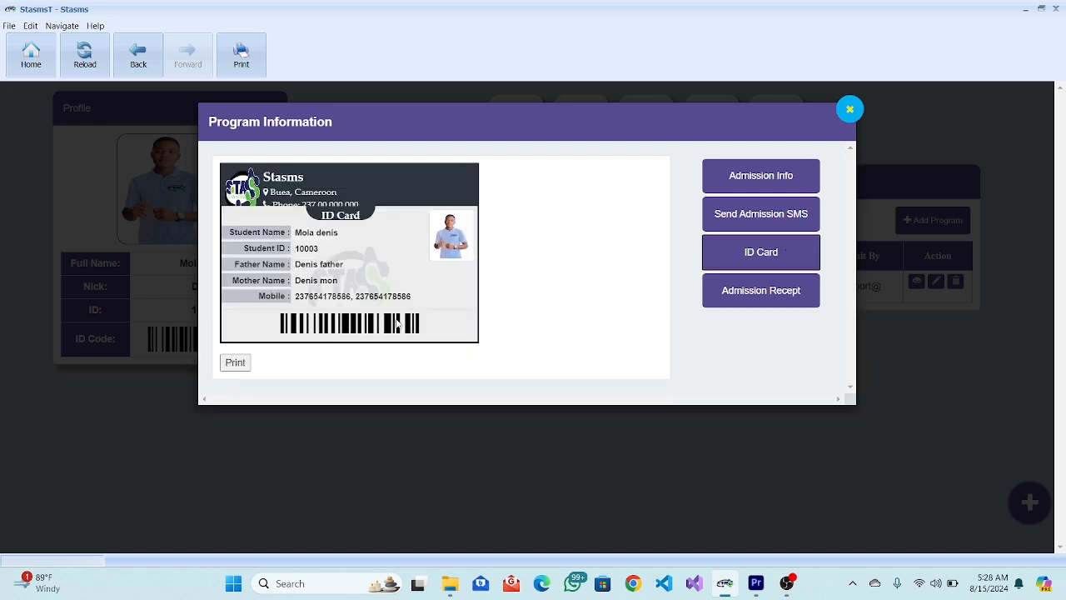
Print the ID card to OneNote 16 with Background graphics enabled.
click(234, 362)
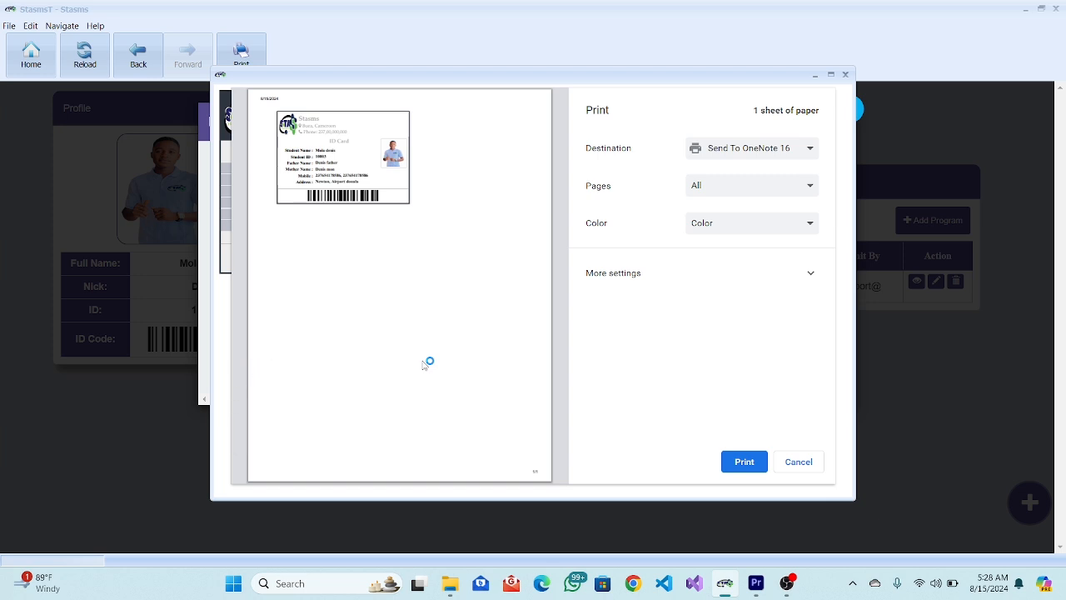
click(808, 275)
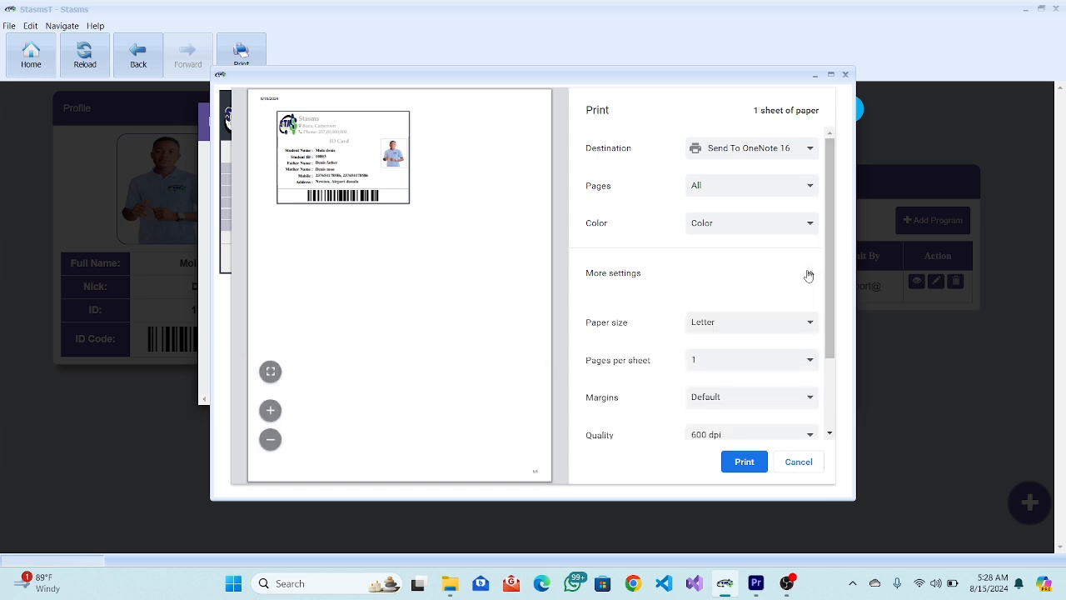
scroll(783, 345, down, 3)
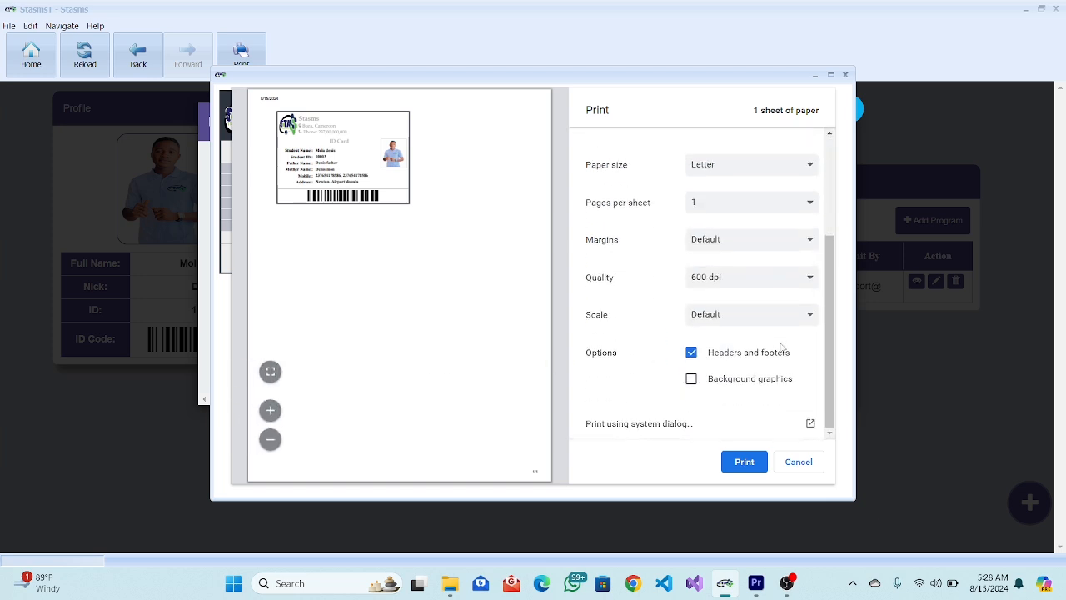
click(693, 380)
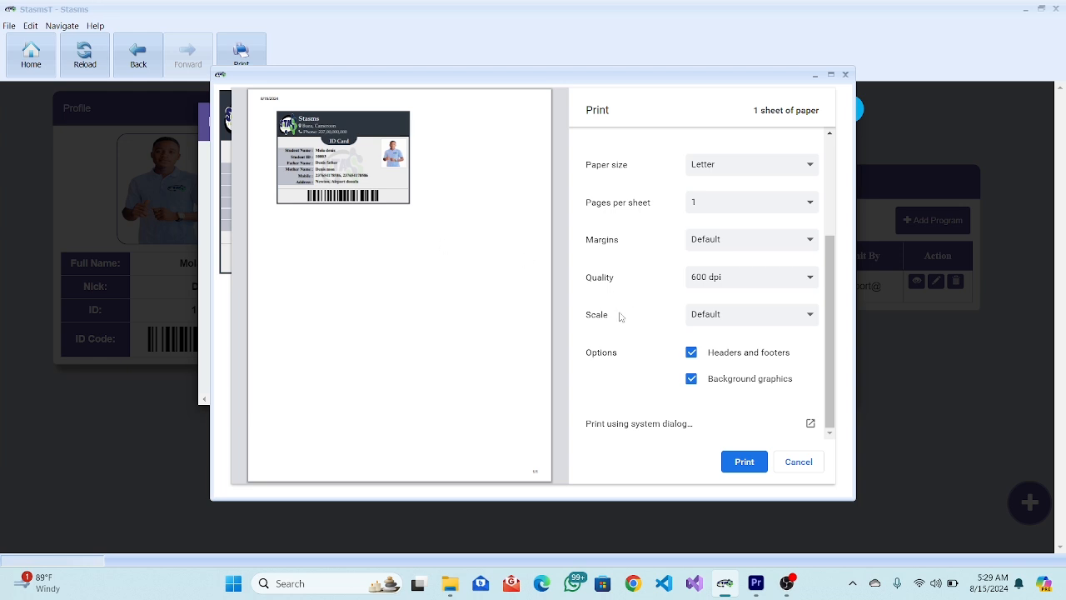
click(751, 464)
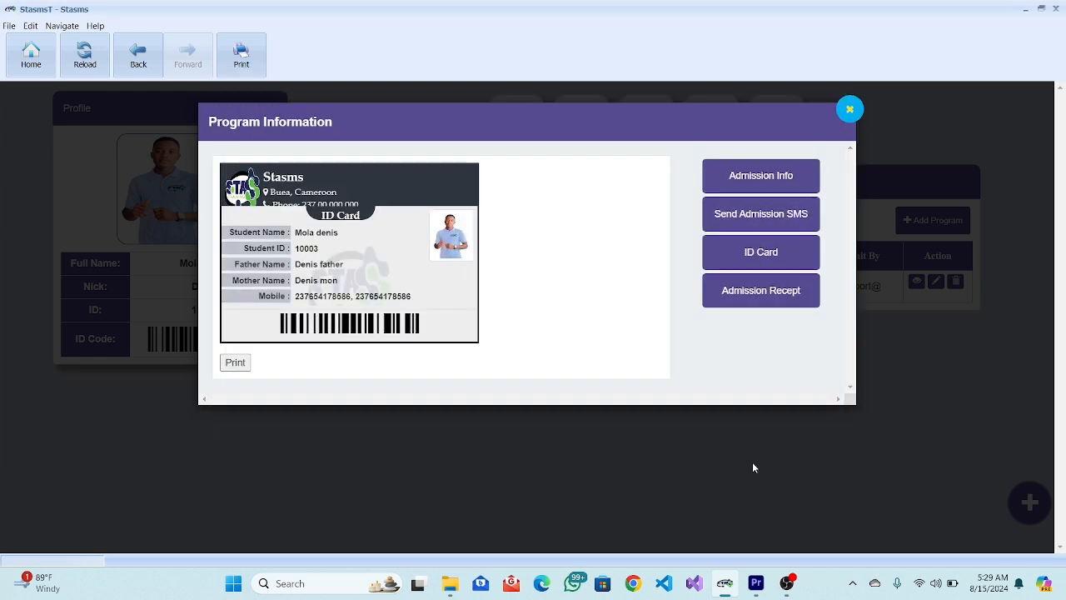
Save the ID card as the PDF 'Untitled Document45' in Downloads.
click(769, 256)
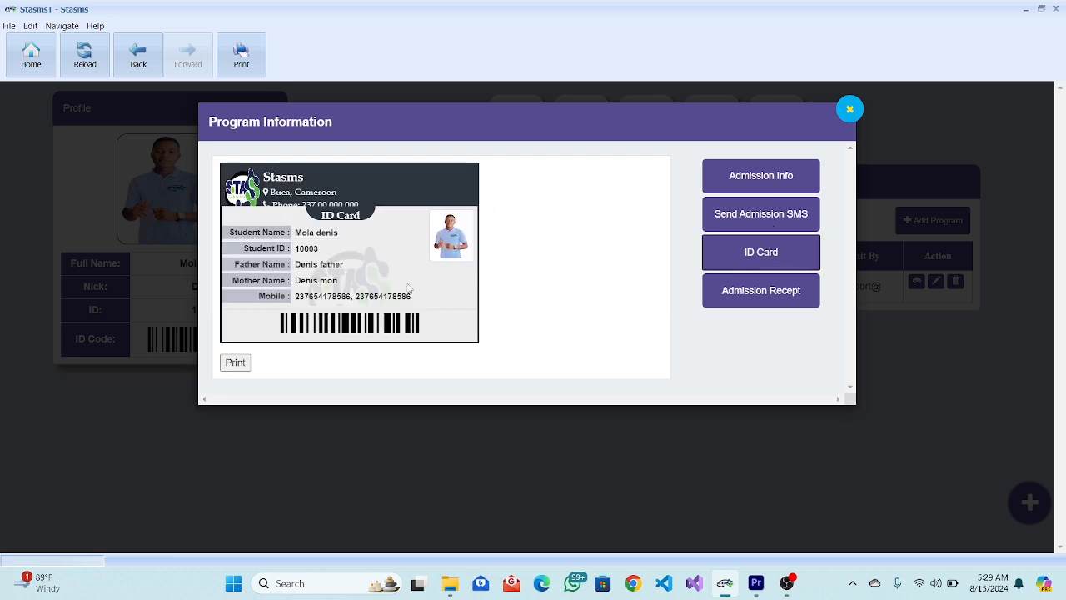
click(237, 364)
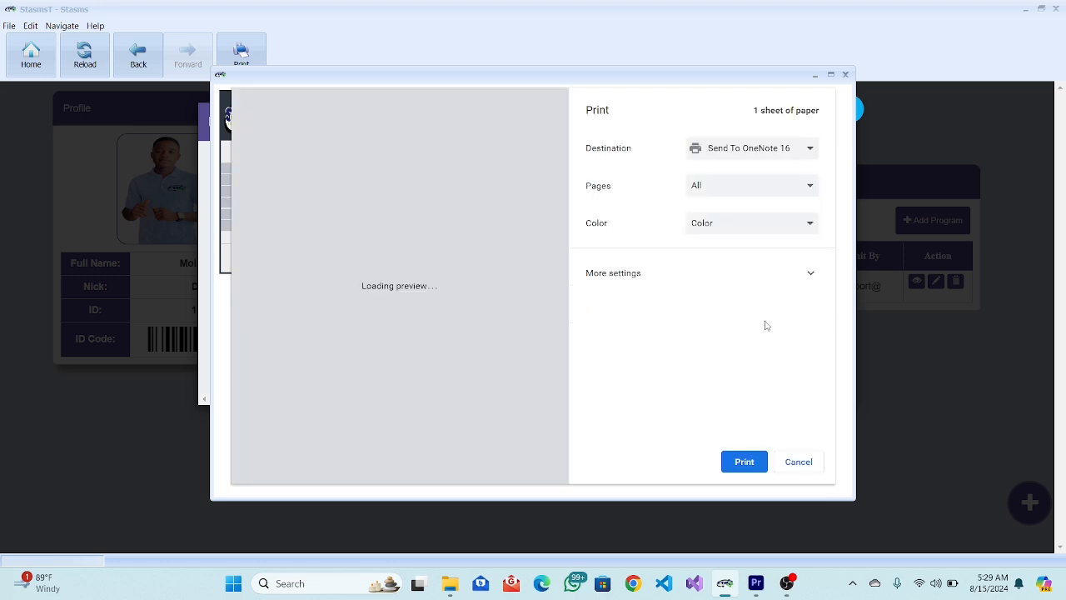
click(759, 150)
click(747, 198)
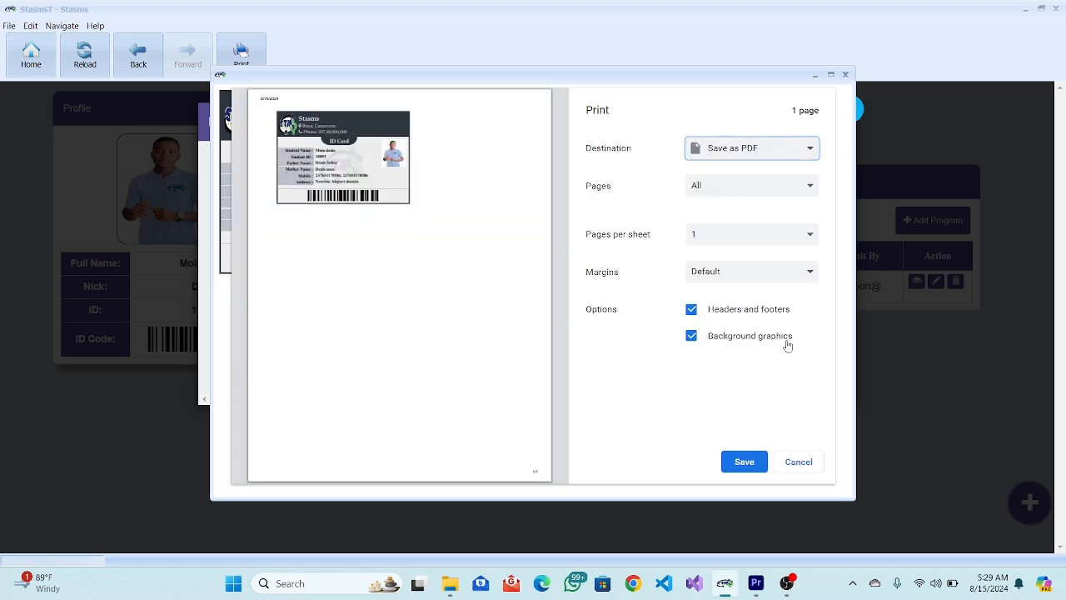
click(755, 463)
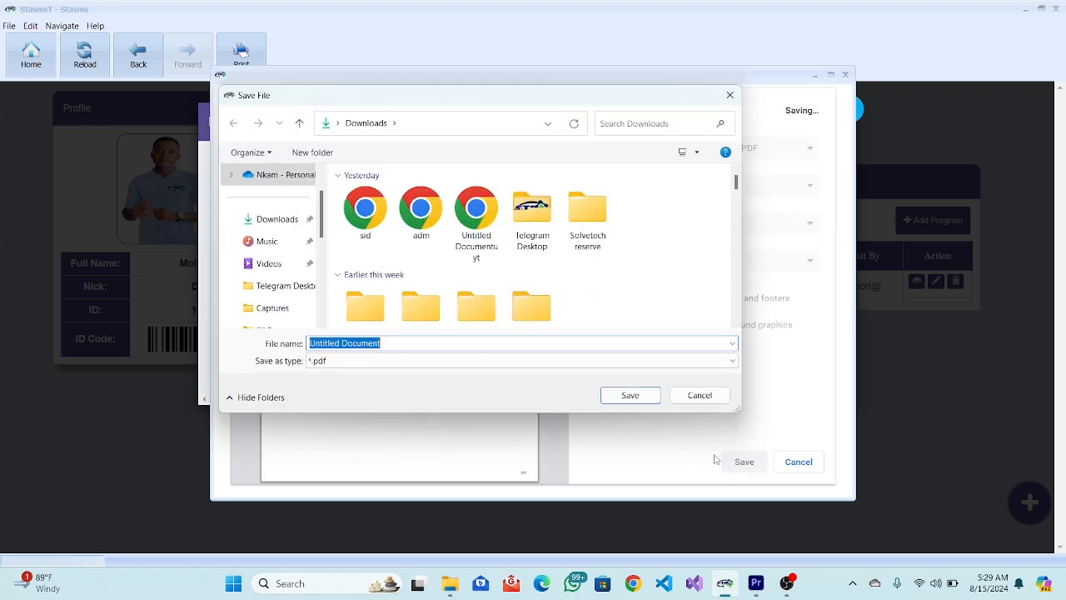
click(488, 345)
text(45)
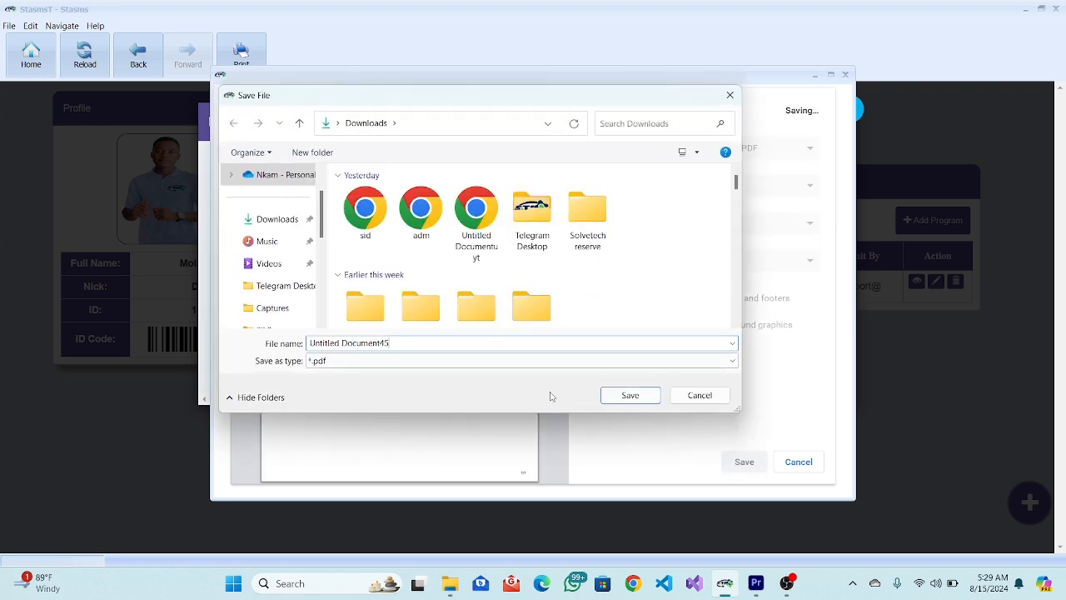
click(630, 396)
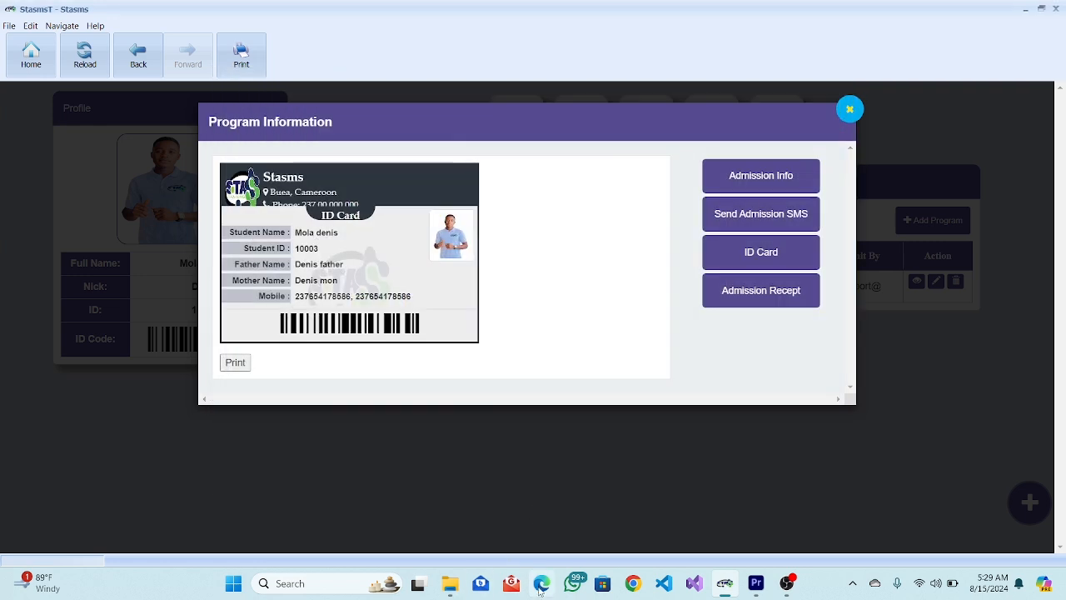
Open Untitled Document45 from the Downloads folder in File Explorer.
key(super+e)
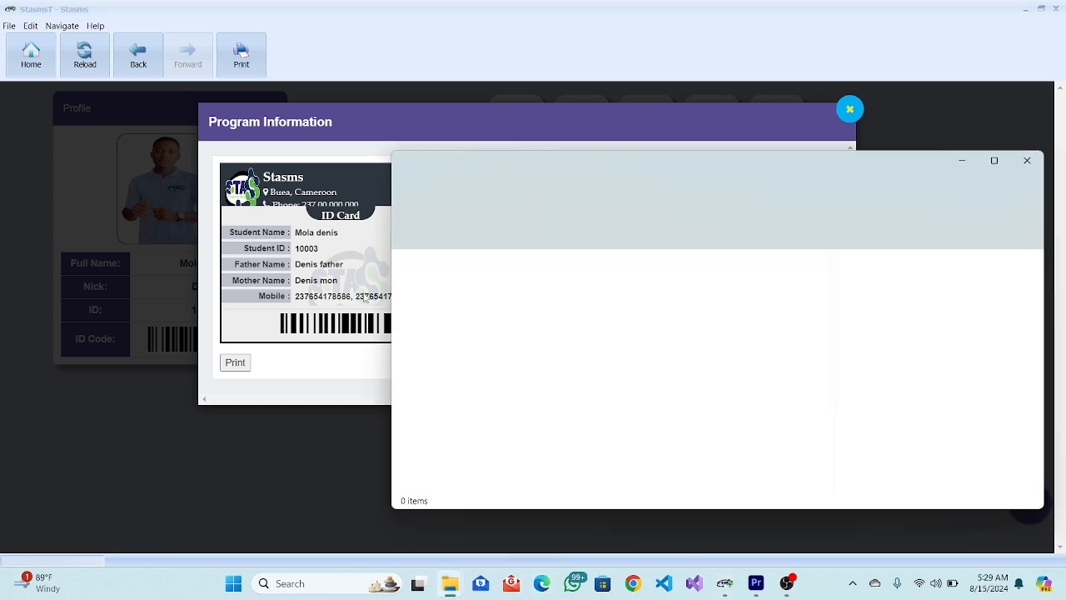
double_click(489, 294)
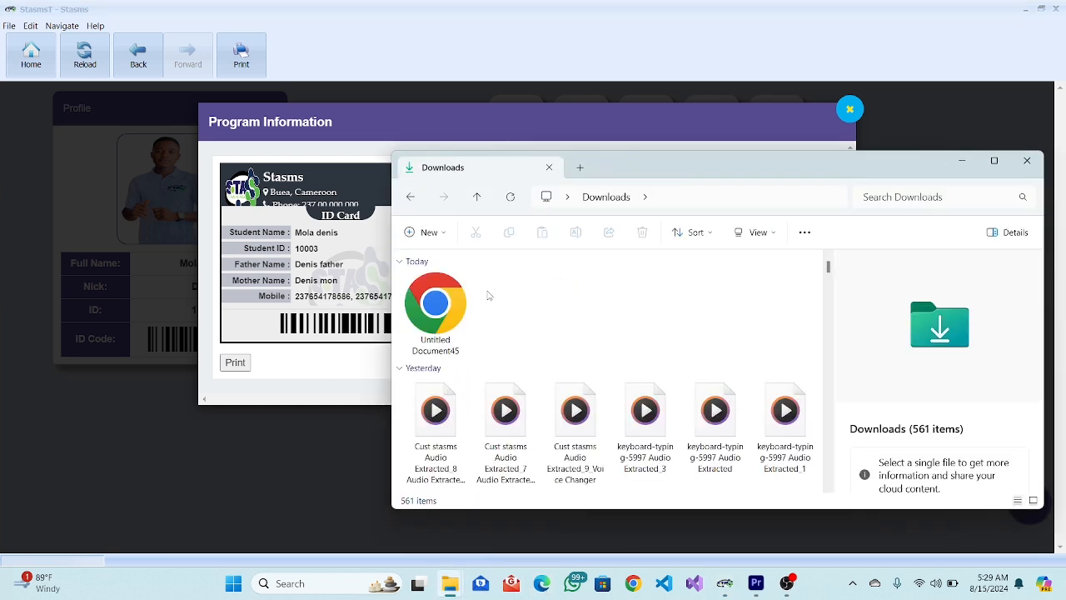
double_click(448, 305)
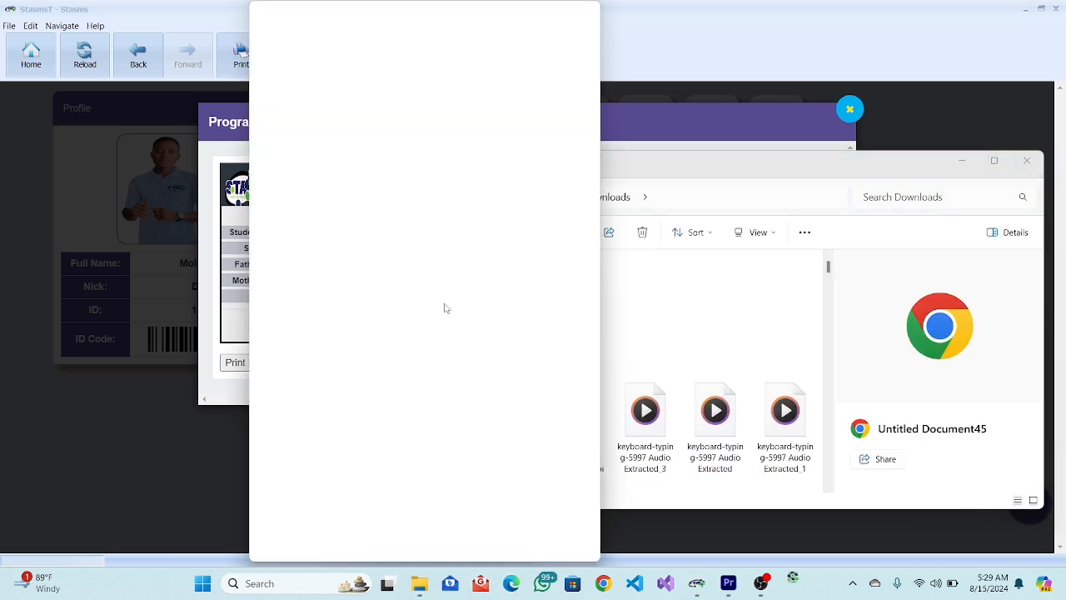
Maximize the ID card PDF, zoom it to 181%, then close Chrome.
click(551, 11)
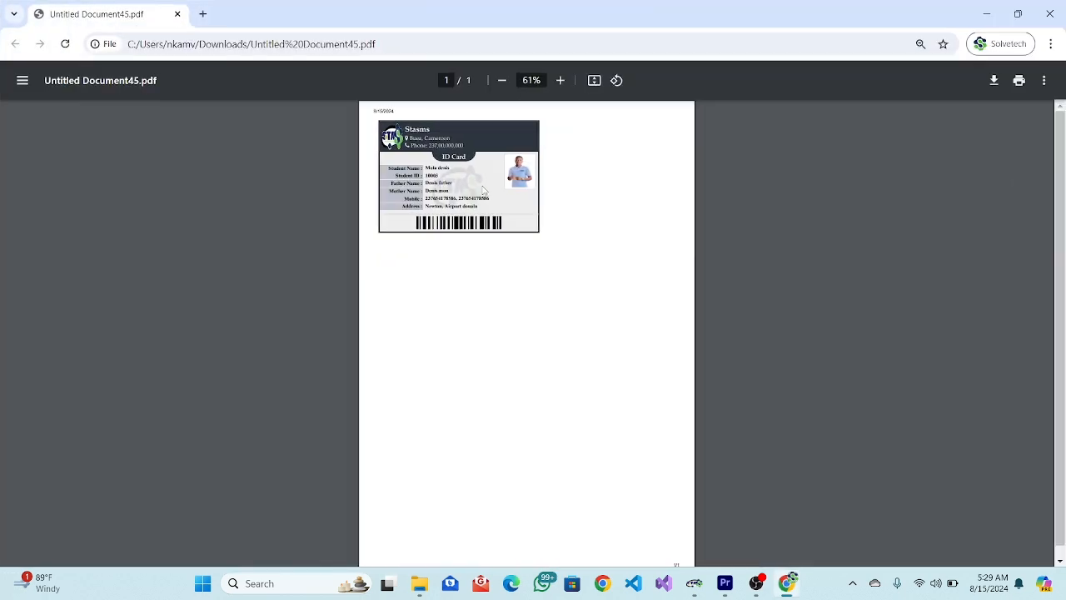
ctrl+scroll(482, 191, up, 3)
ctrl+scroll(482, 190, up, 2)
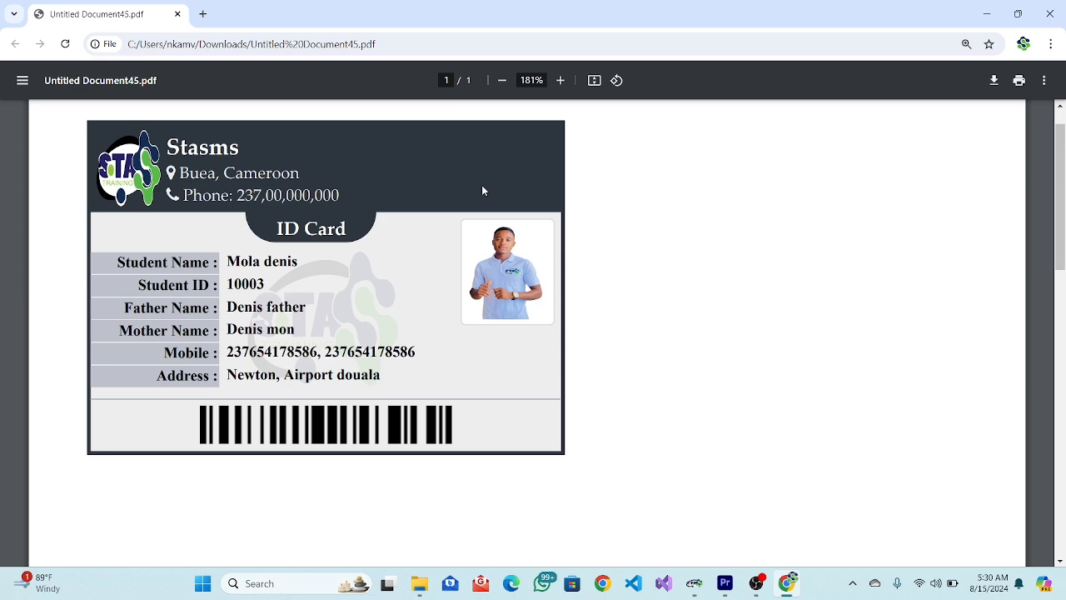
click(1050, 13)
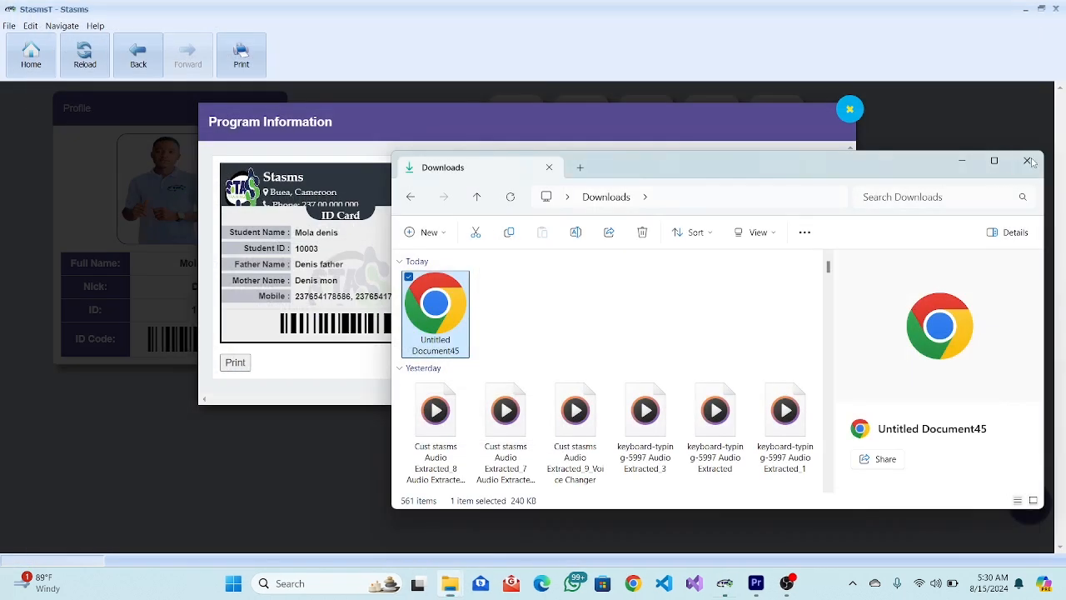
Close Downloads, check the admission receipt and SMS recipients, then close Program Information.
click(1027, 160)
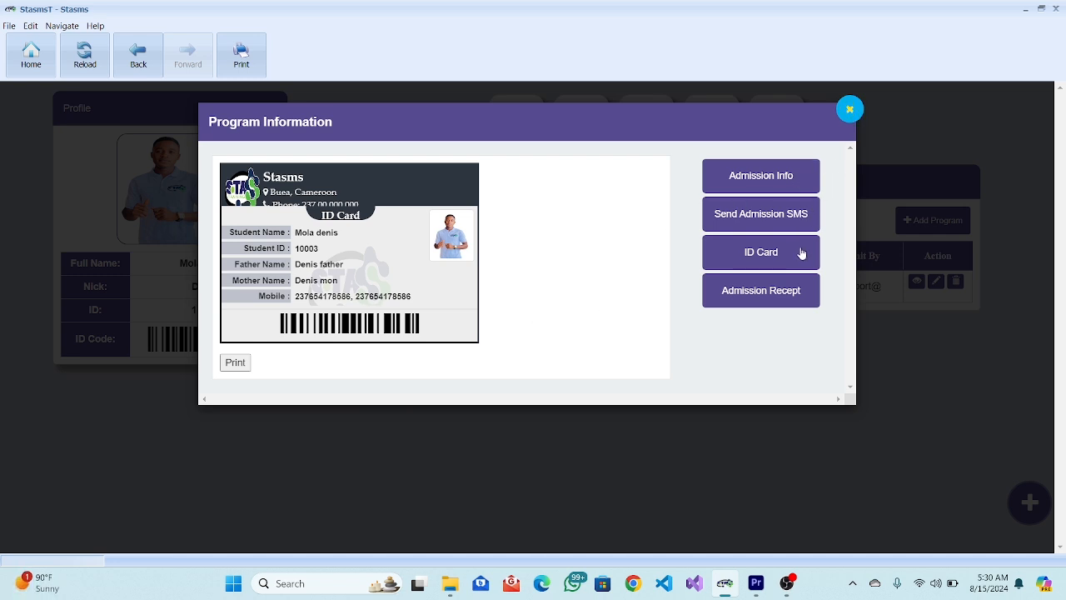
click(797, 288)
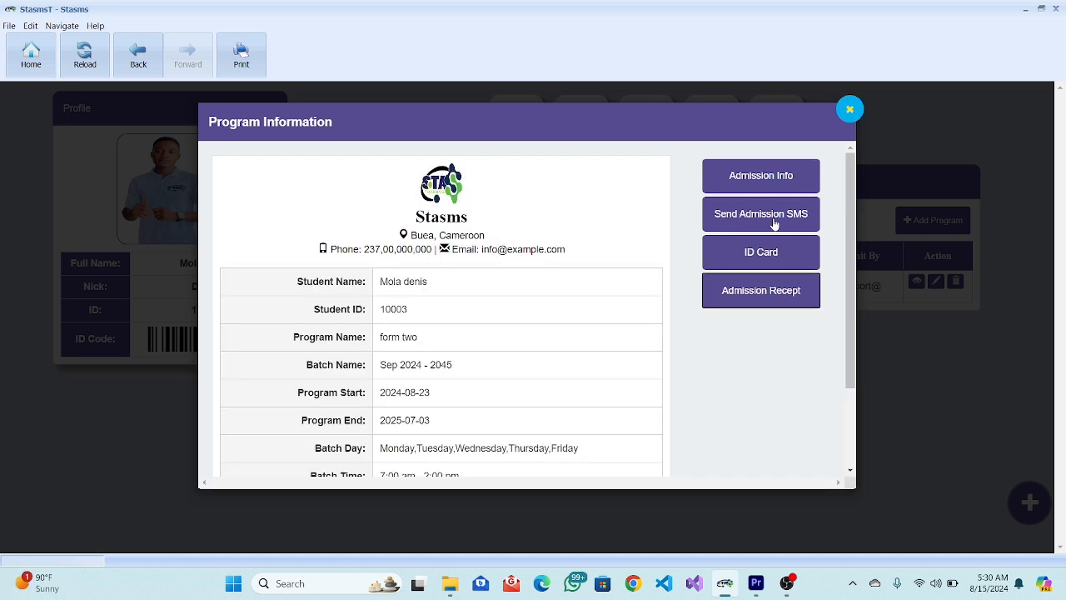
click(774, 220)
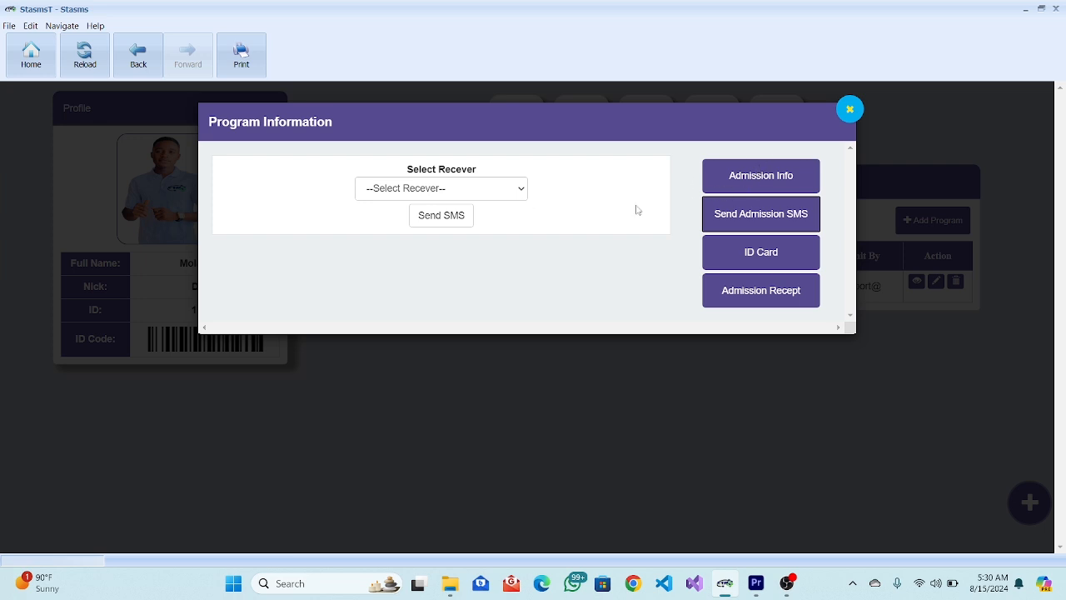
click(470, 196)
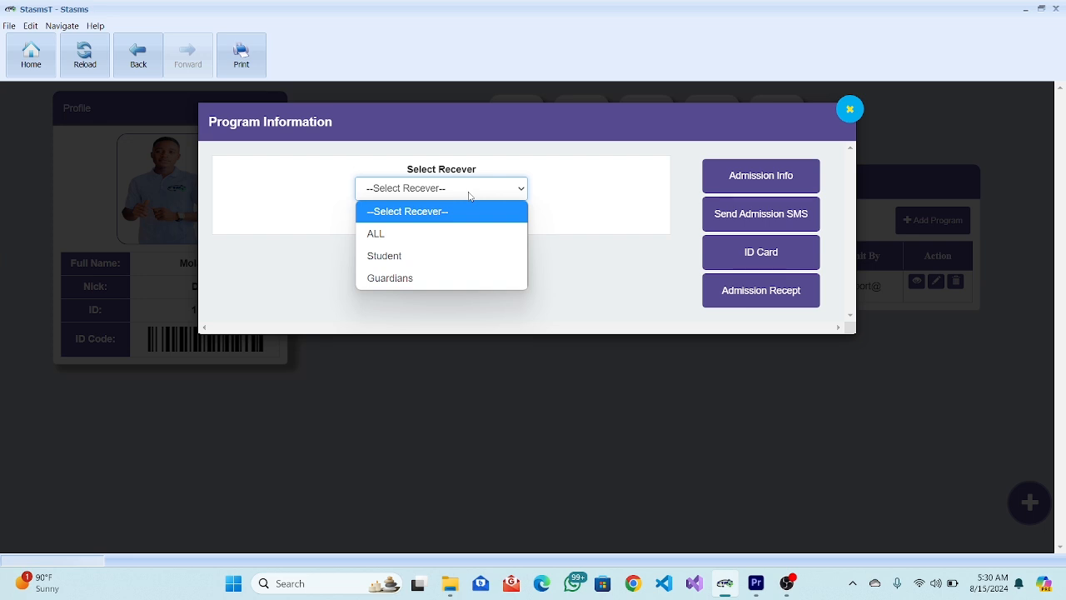
click(850, 109)
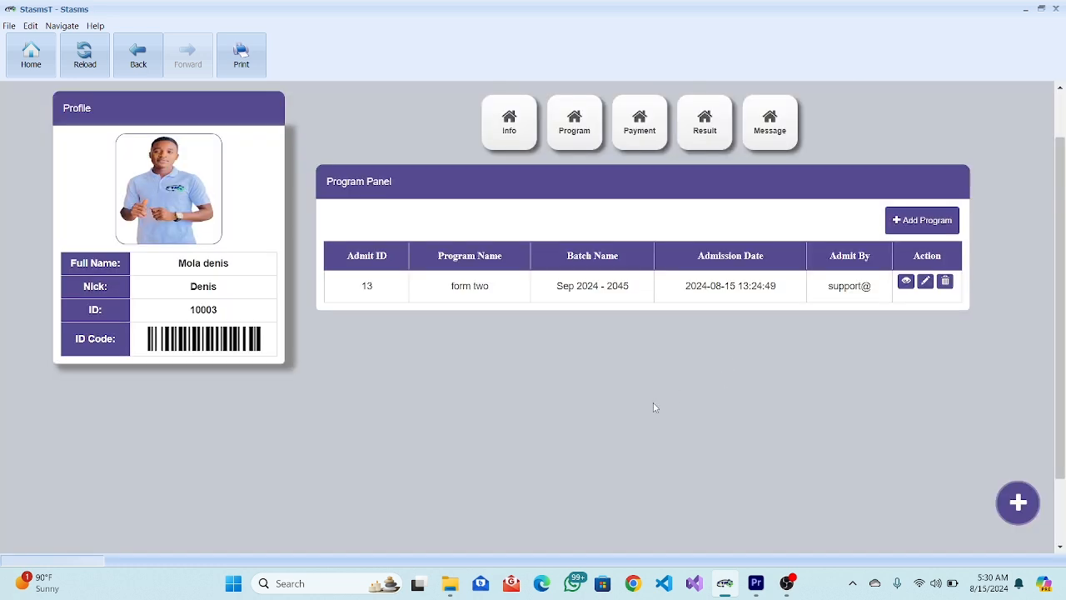